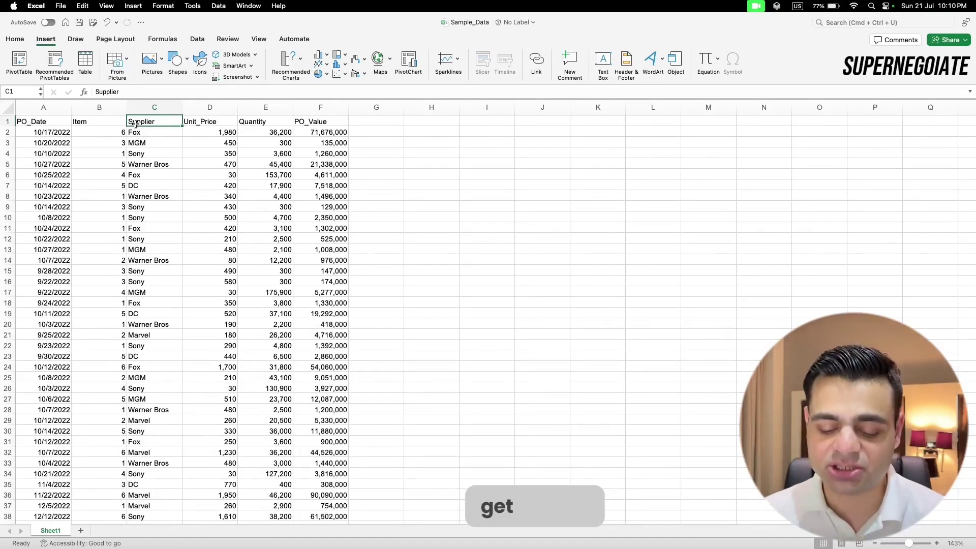
# - Review the purchase order column headers PO_Date, Item, Supplier, Unit_Price, Quantity and PO_Value in Sheet1
pyautogui.click(160, 195)
pyautogui.scroll(2, 160, 193)
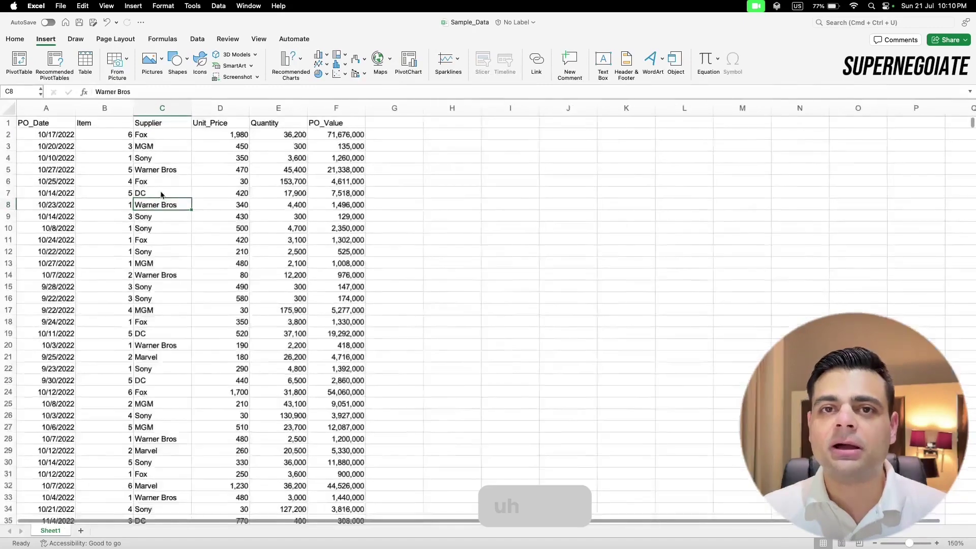
pyautogui.hotkey('ctrl', 'Home')
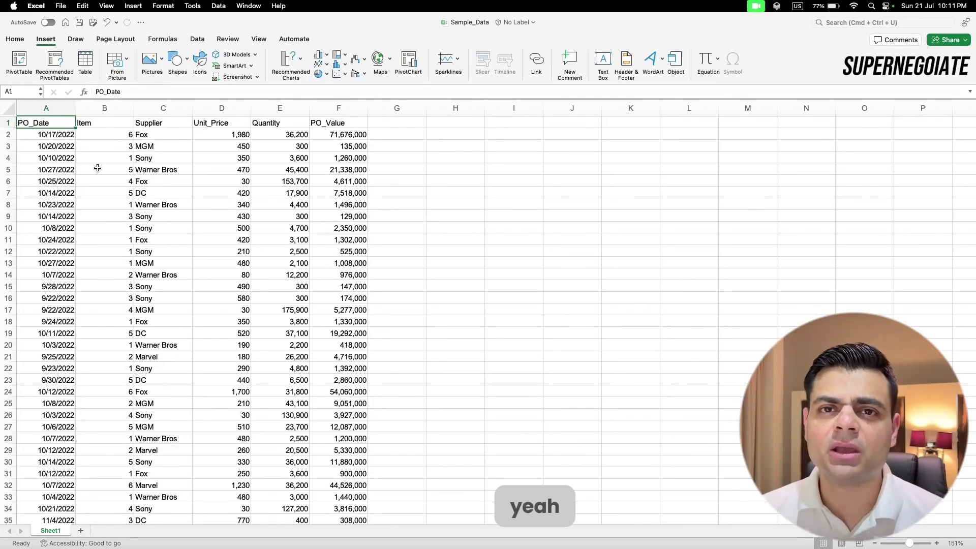
pyautogui.press('Right')
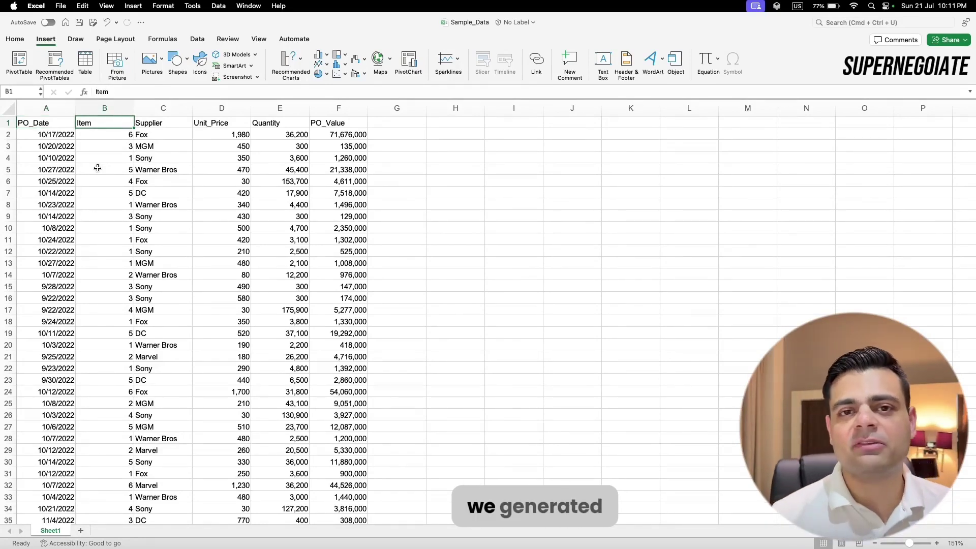
pyautogui.press('Right')
pyautogui.press('Left')
pyautogui.press('Left')
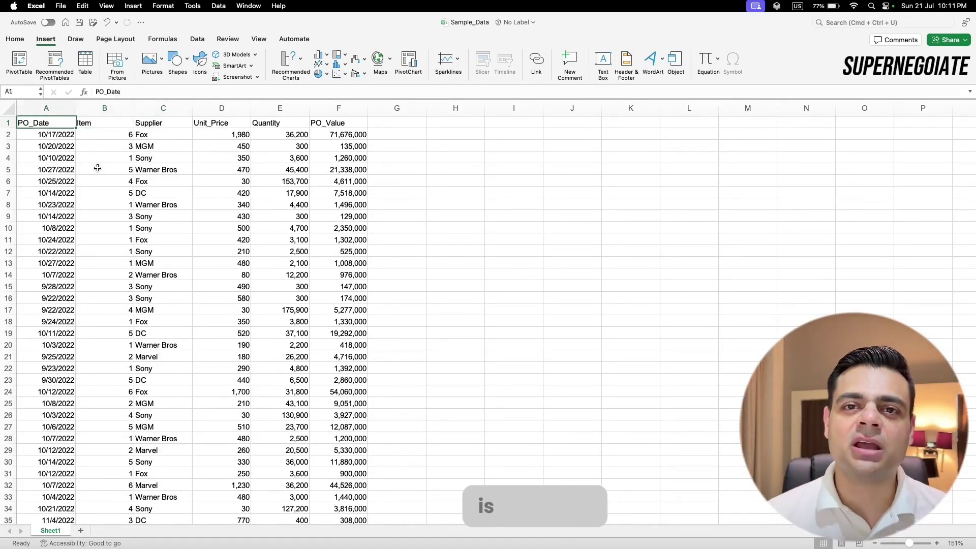
pyautogui.press('Right')
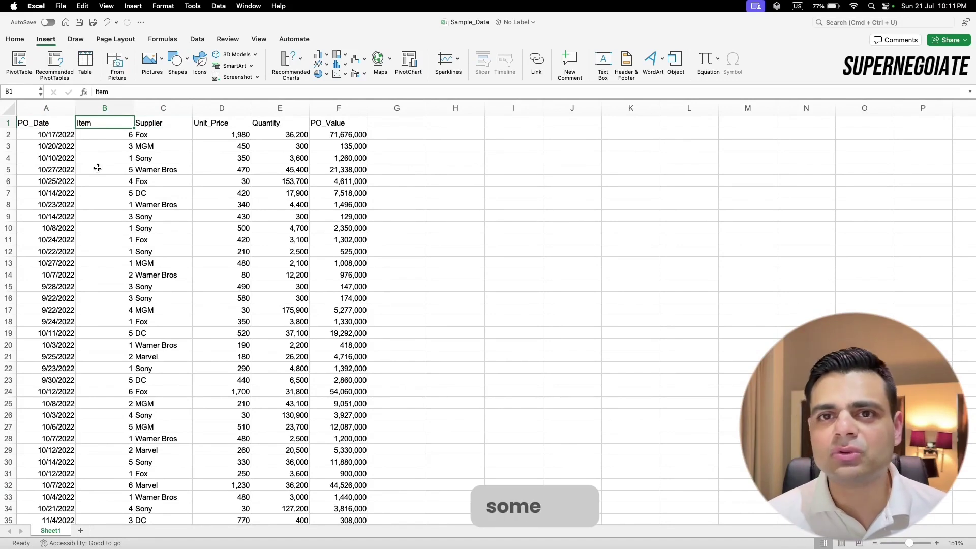
pyautogui.press('Down')
pyautogui.press('Down')
pyautogui.press('Up')
pyautogui.press('Up')
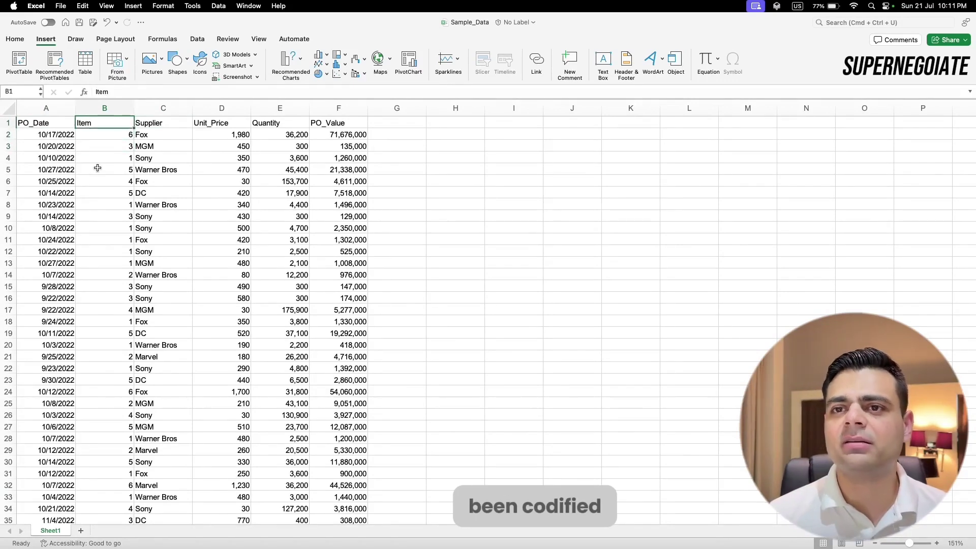
pyautogui.press('Right')
pyautogui.press('Right')
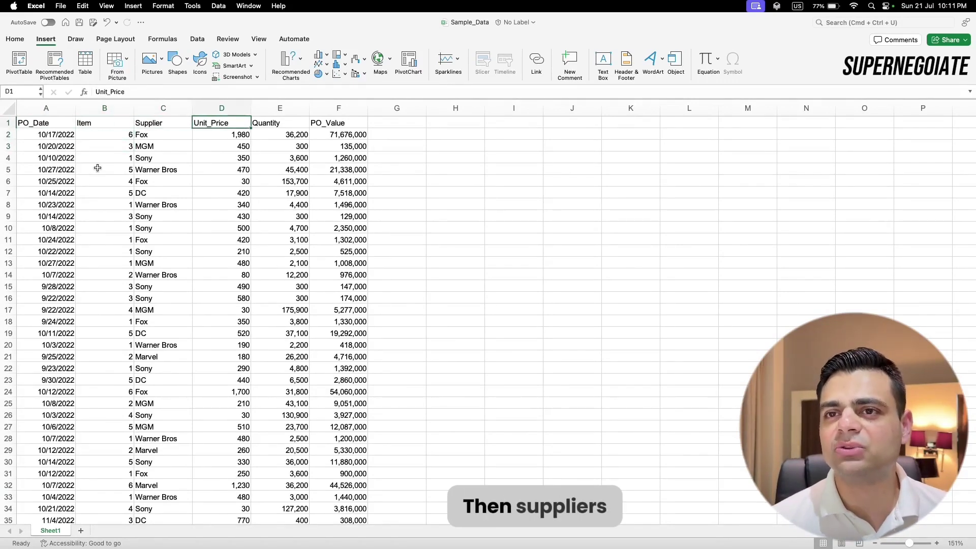
pyautogui.press('Right')
pyautogui.press('Right')
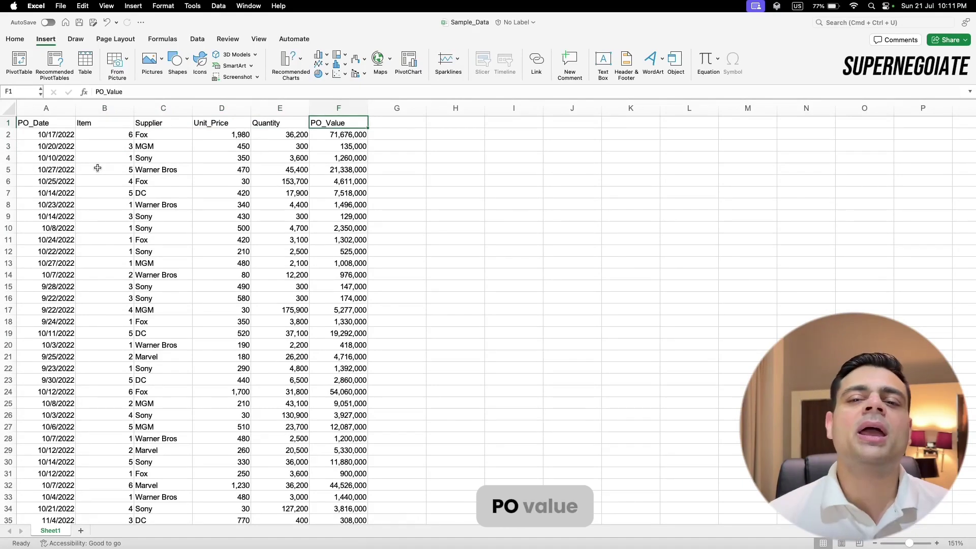
pyautogui.press('Left')
pyautogui.press('Left')
pyautogui.press('Left')
pyautogui.press('Left')
pyautogui.press('Left')
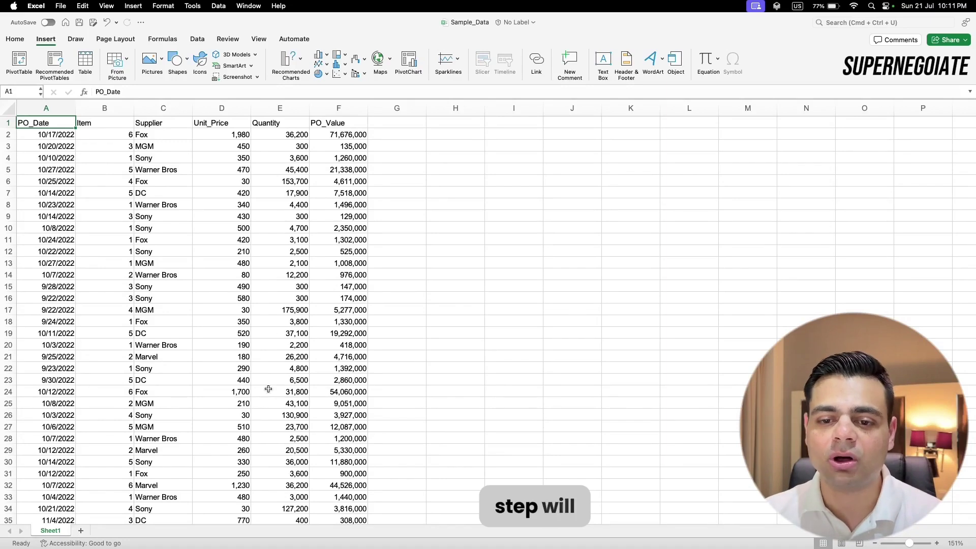
# - Add a new blank worksheet to the workbook and select cell H11 on it
pyautogui.click(80, 531)
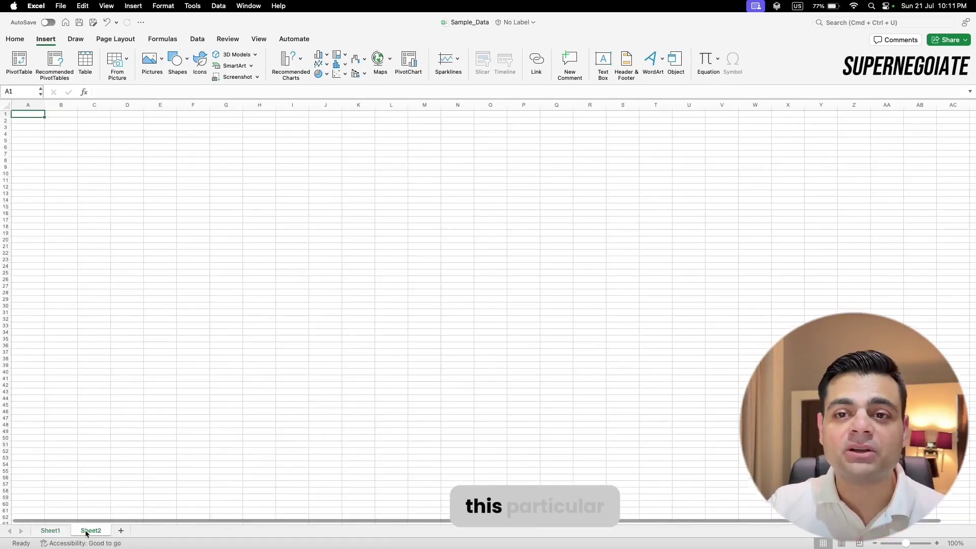
pyautogui.click(234, 193)
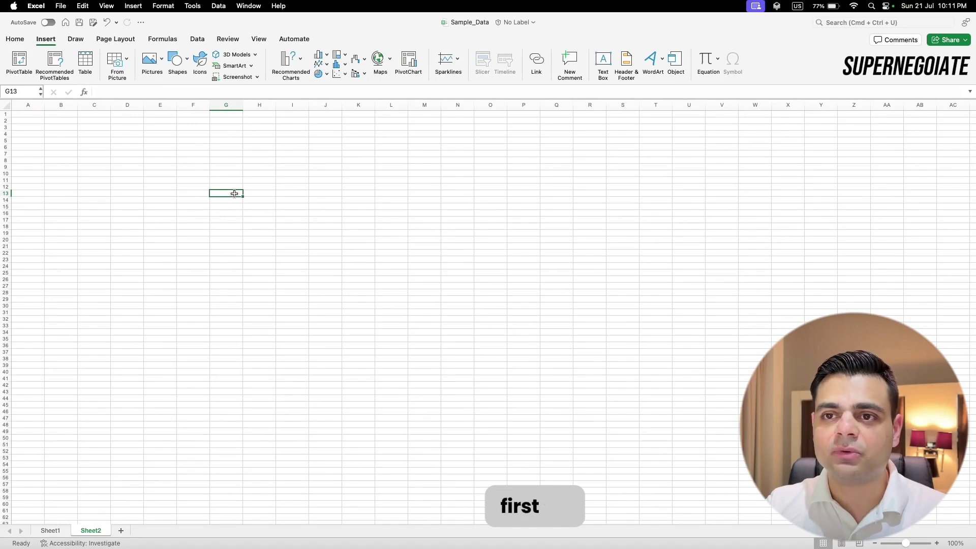
pyautogui.click(246, 181)
pyautogui.scroll(5, 246, 182)
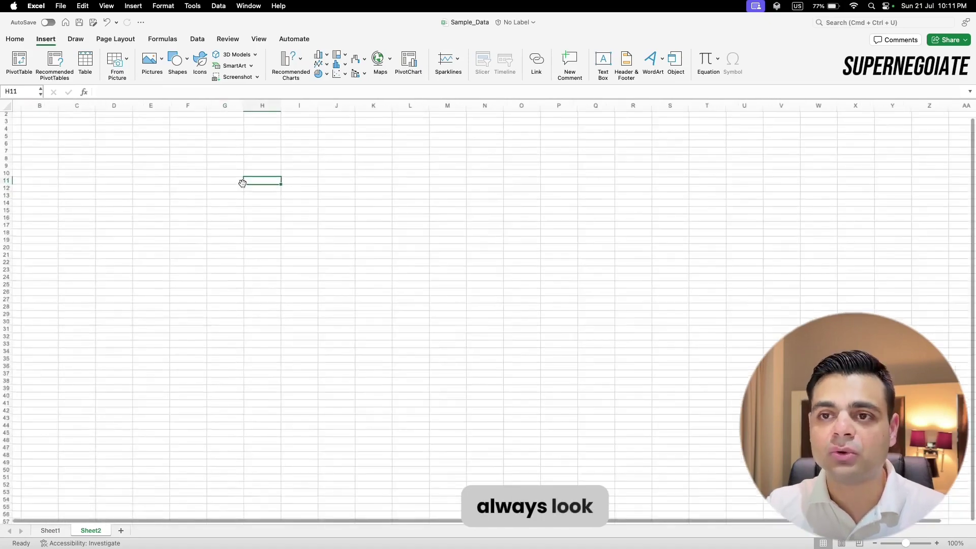
pyautogui.scroll(3, 322, 206)
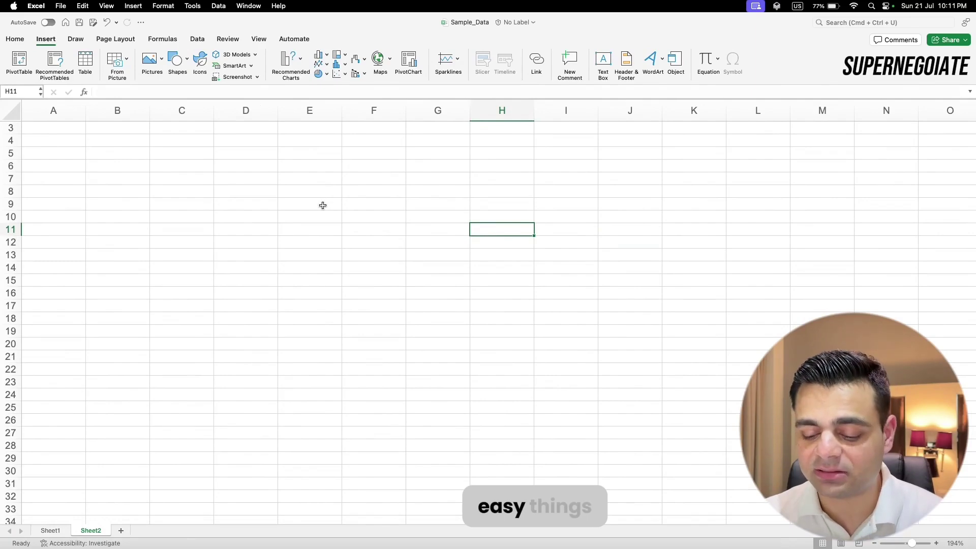
# - Enter "Consolidation Opp." in cell H11 and widen column H to fit the text
pyautogui.write('Consol')
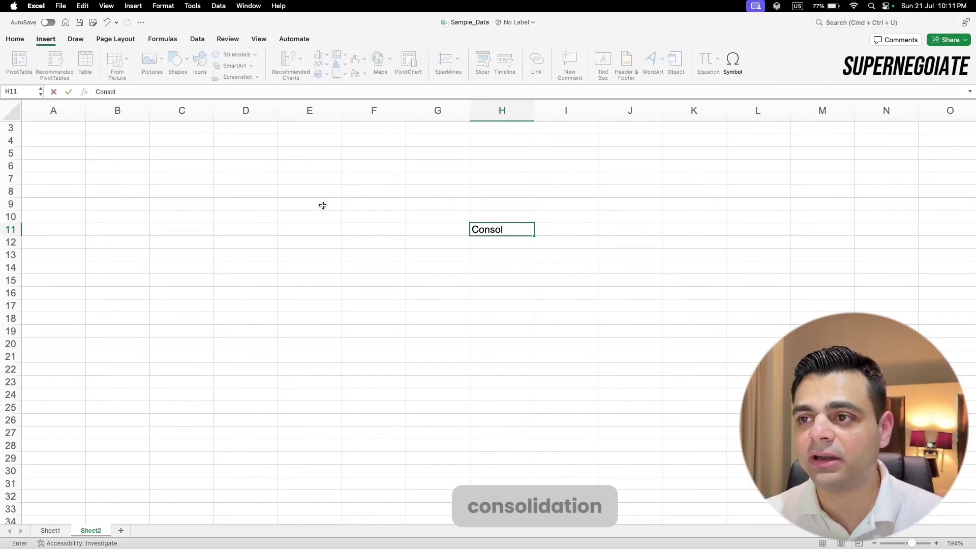
pyautogui.write('i')
pyautogui.press('BackSpace')
pyautogui.write('ida')
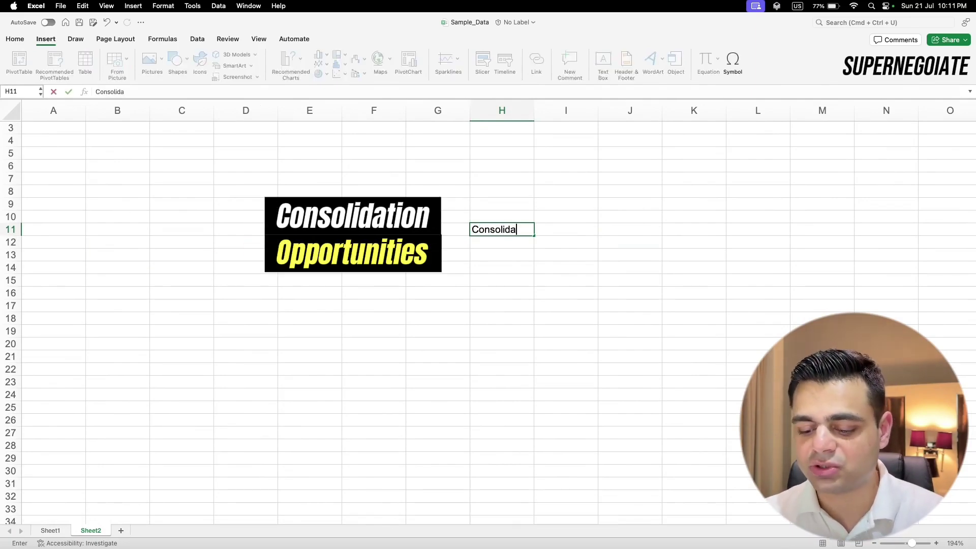
pyautogui.write('tion Opp')
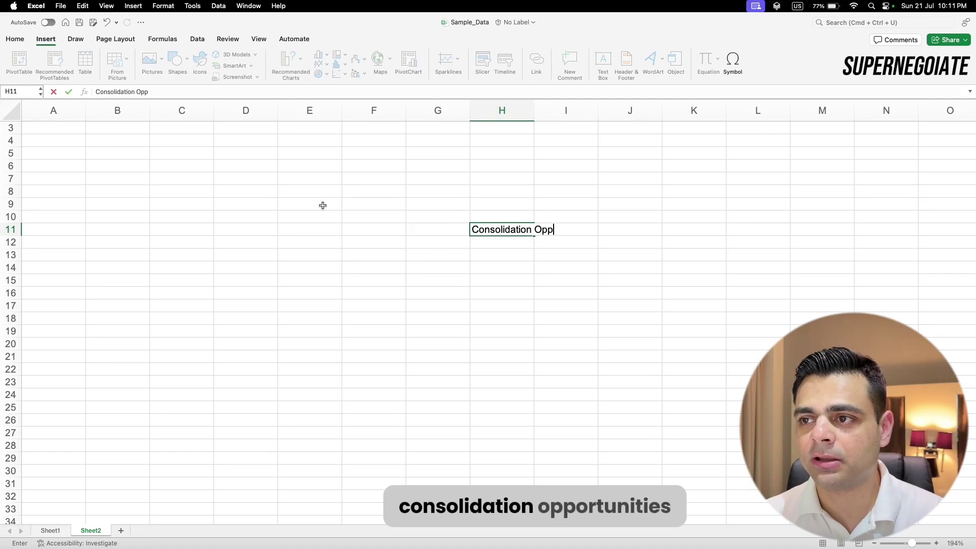
pyautogui.write('.')
pyautogui.press('Return')
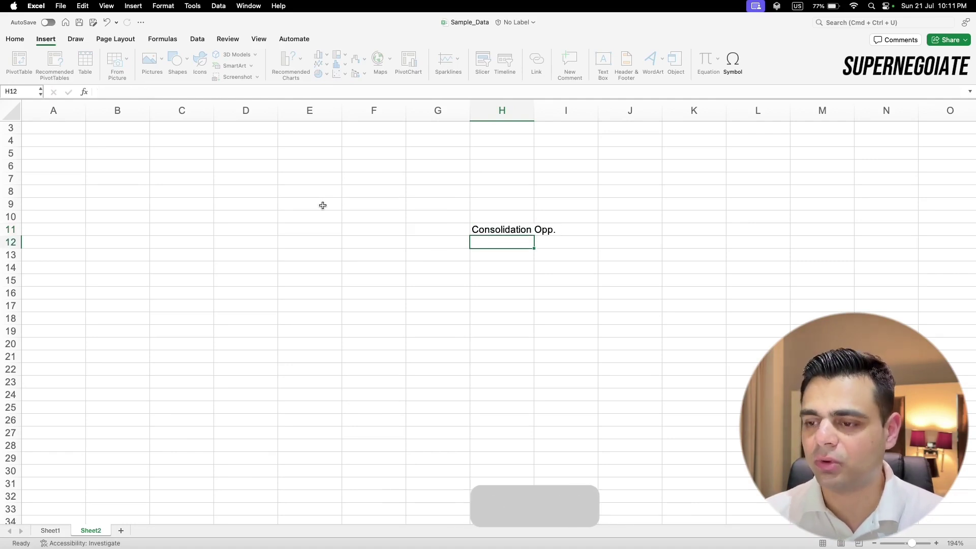
pyautogui.click(529, 110)
pyautogui.moveTo(529, 110); pyautogui.dragTo(564, 110)
# - Enter the first consolidation criterion, "High No. of Pos", in cell I10
pyautogui.click(597, 212)
pyautogui.write('Hi')
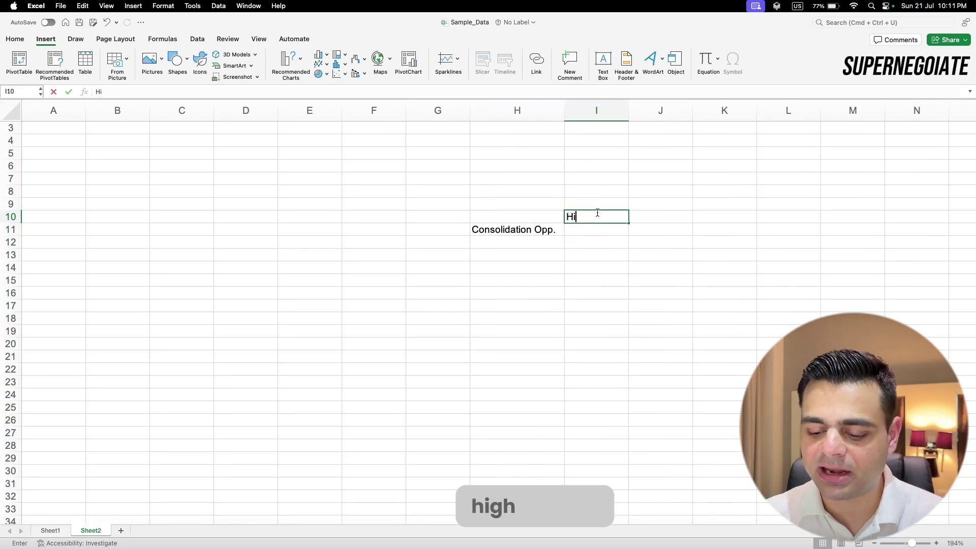
pyautogui.write('gh No. of Pos\\')
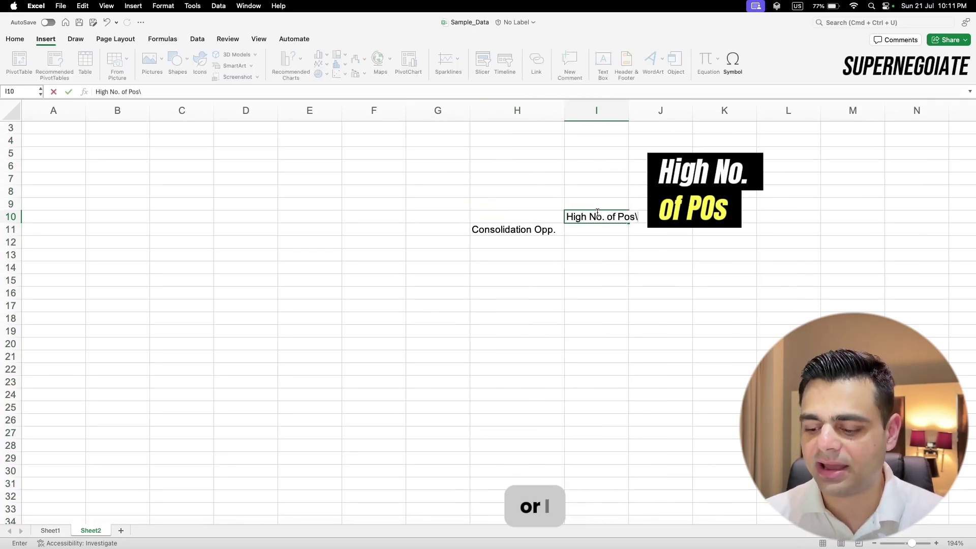
pyautogui.press('Return')
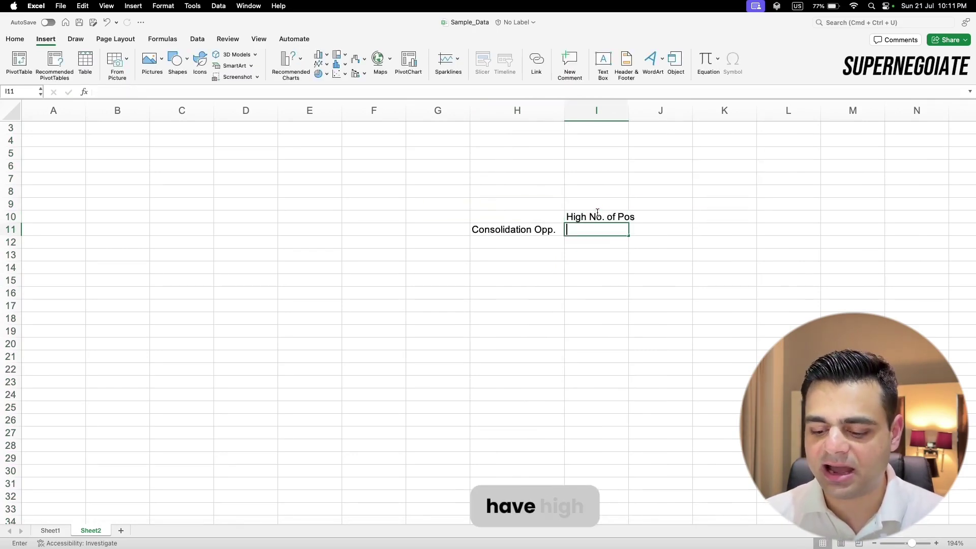
# - Enter the second consolidation criterion, "High No. of Vendors", in cell I11 beside the Consolidation Opp. label
pyautogui.write('High NO.')
pyautogui.press('BackSpace')
pyautogui.press('BackSpace')
pyautogui.press('BackSpace')
pyautogui.press('BackSpace')
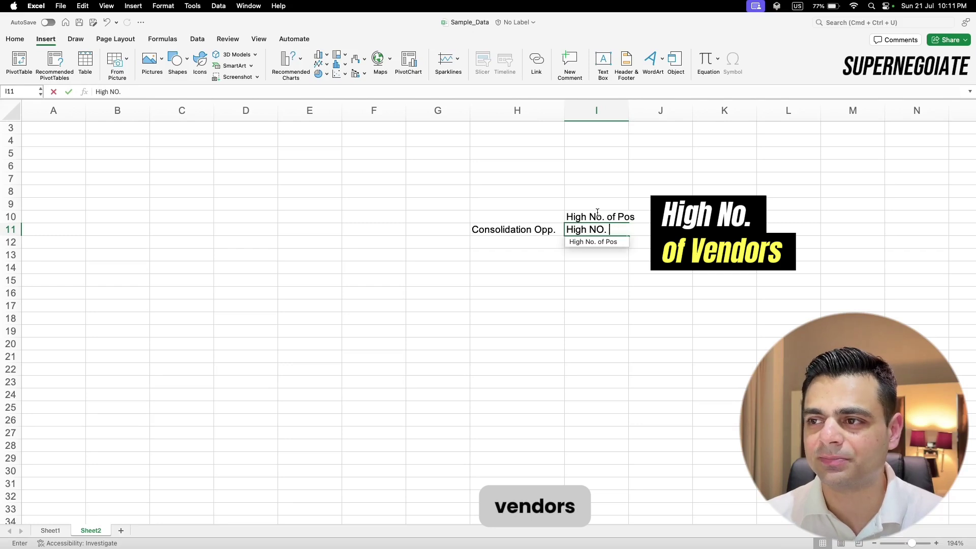
pyautogui.write('o. of ')
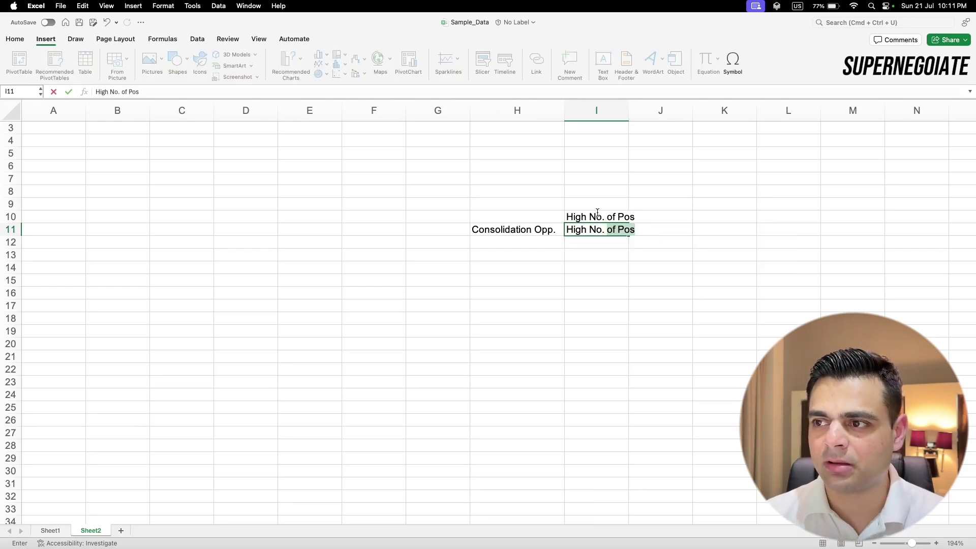
pyautogui.write('Vendors')
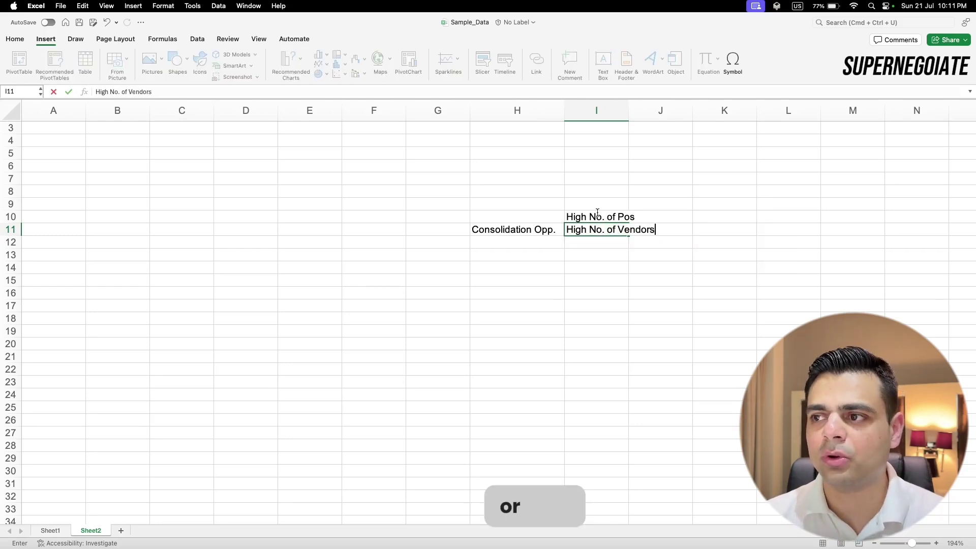
pyautogui.press('Return')
# - Number the Consolidation Opp. entry by entering 1 in cell G11
pyautogui.press('Left')
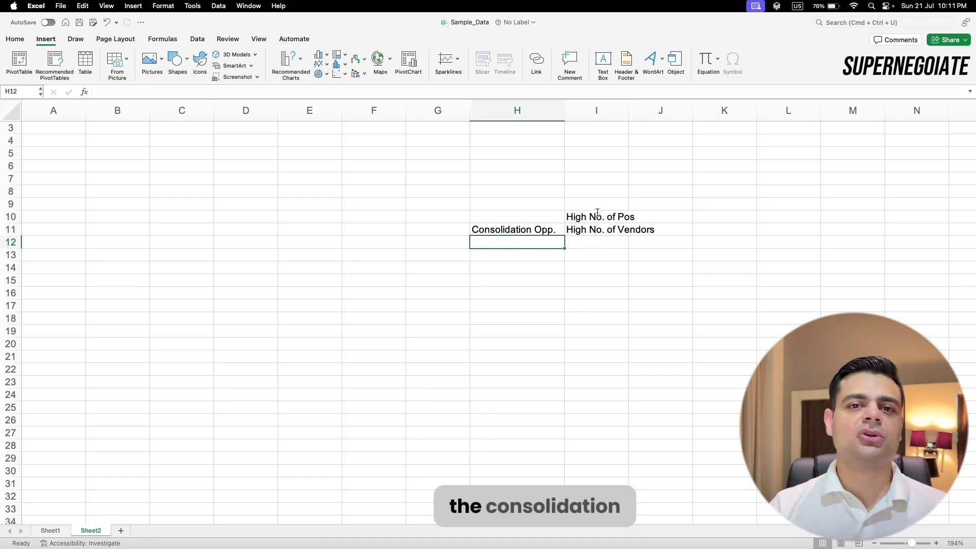
pyautogui.press('Left')
pyautogui.press('Up')
pyautogui.write('1')
pyautogui.press('Return')
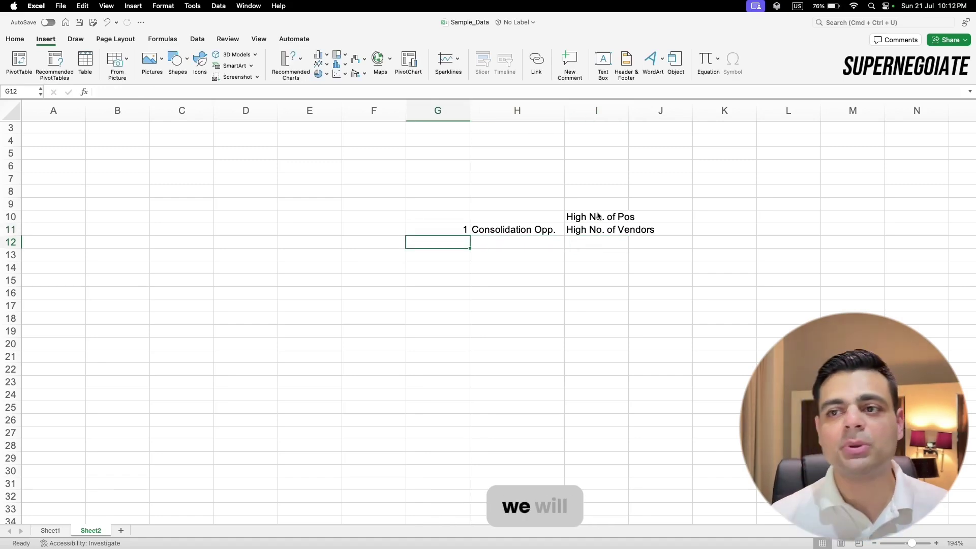
# - Start the second entry with the number 2 in cell G14 and the label "Hidden Tail" in H14
pyautogui.press('Down')
pyautogui.press('Down')
pyautogui.write('2')
pyautogui.press('Tab')
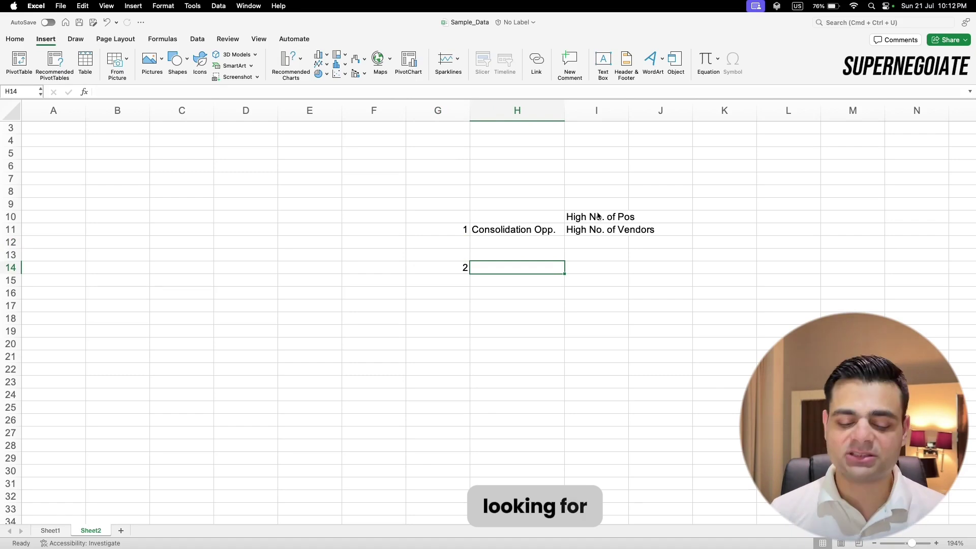
pyautogui.write('Hidden `')
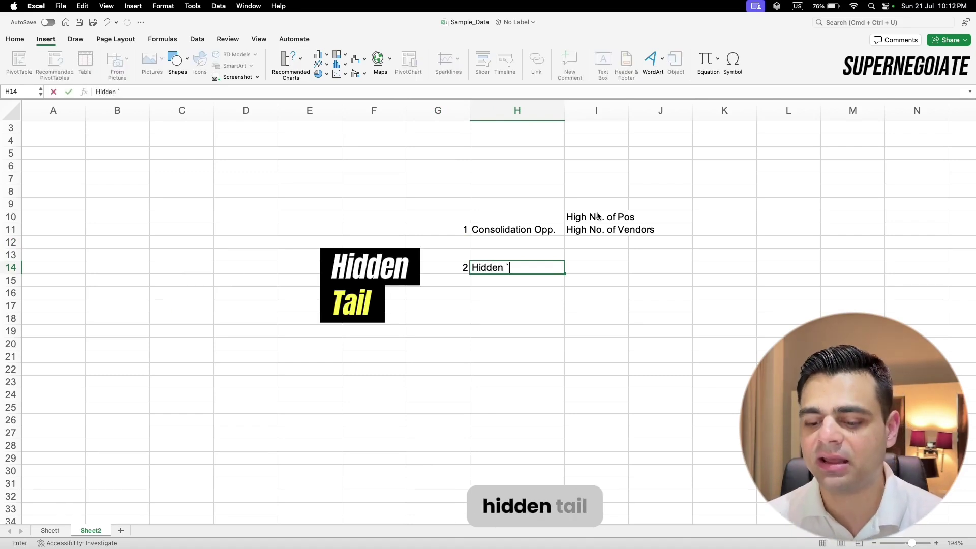
pyautogui.press('BackSpace')
pyautogui.write('Tail')
pyautogui.press('Tab')
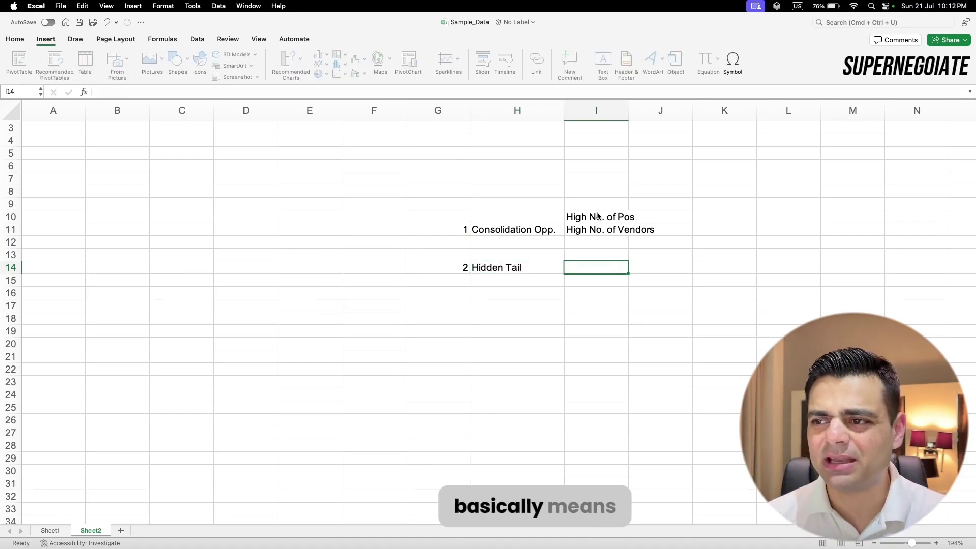
# - Describe the Hidden Tail entry in cell I14 as "Have a contract but people are still buying outside of contracts"
pyautogui.write('Have a co')
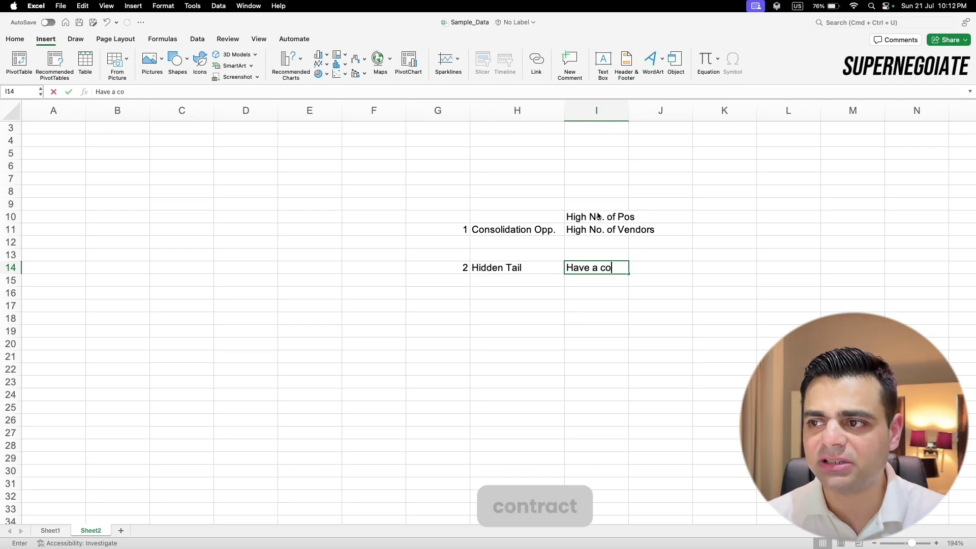
pyautogui.write('ntract but peop')
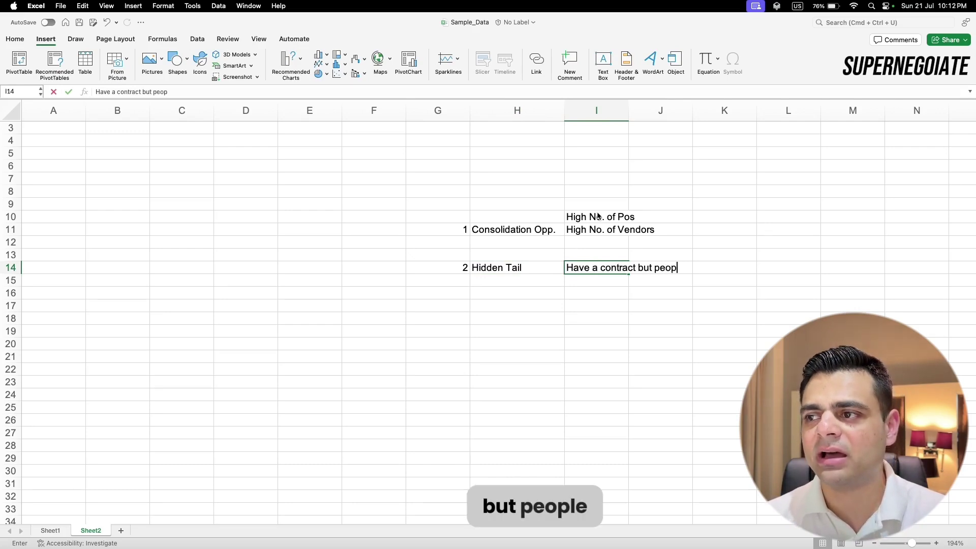
pyautogui.write('le are still bu')
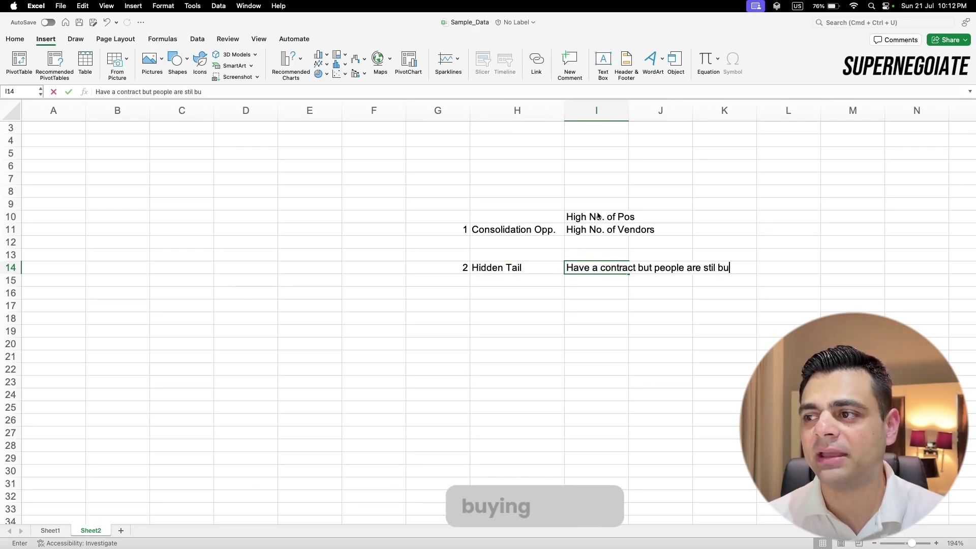
pyautogui.press('BackSpace')
pyautogui.press('BackSpace')
pyautogui.press('BackSpace')
pyautogui.press('BackSpace')
pyautogui.write('l buying')
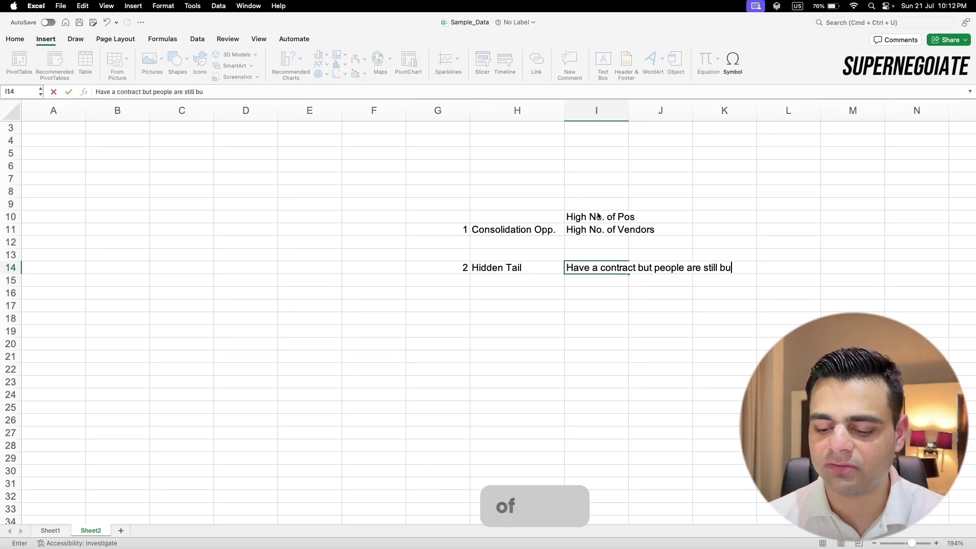
pyautogui.write(' out')
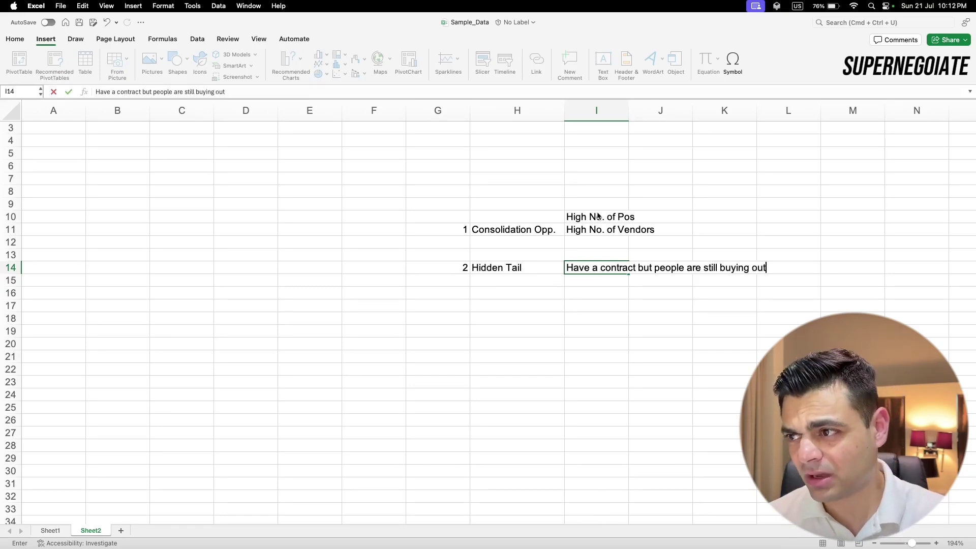
pyautogui.write('side of contracts')
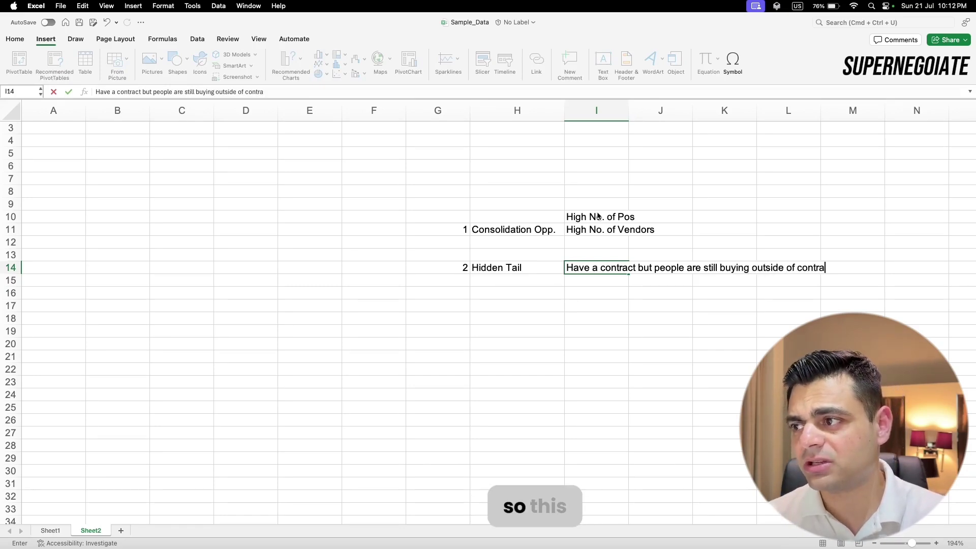
pyautogui.press('Return')
pyautogui.press('Down')
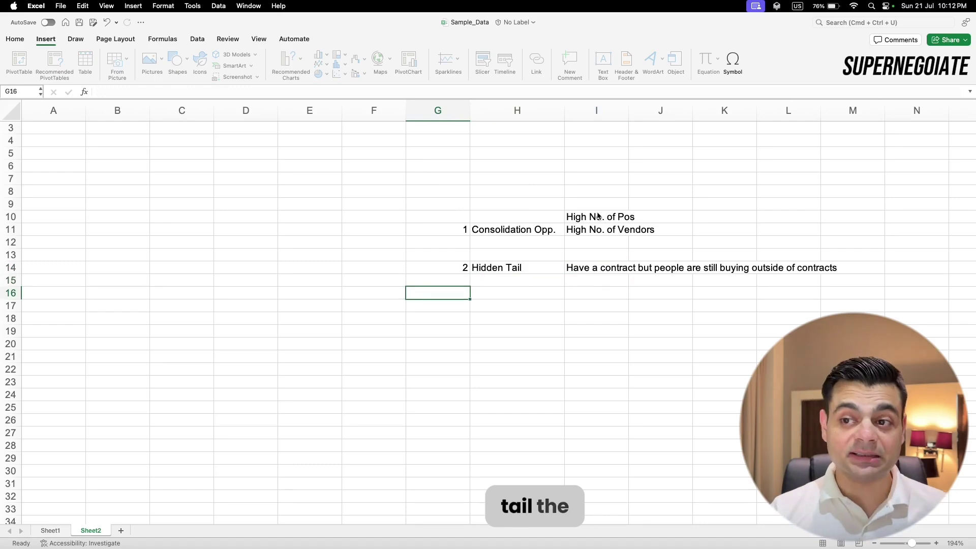
# - Add the third entry with the number 3 in cell G16 and the label "Unit Prices Variance" in H16
pyautogui.write('3')
pyautogui.press('Tab')
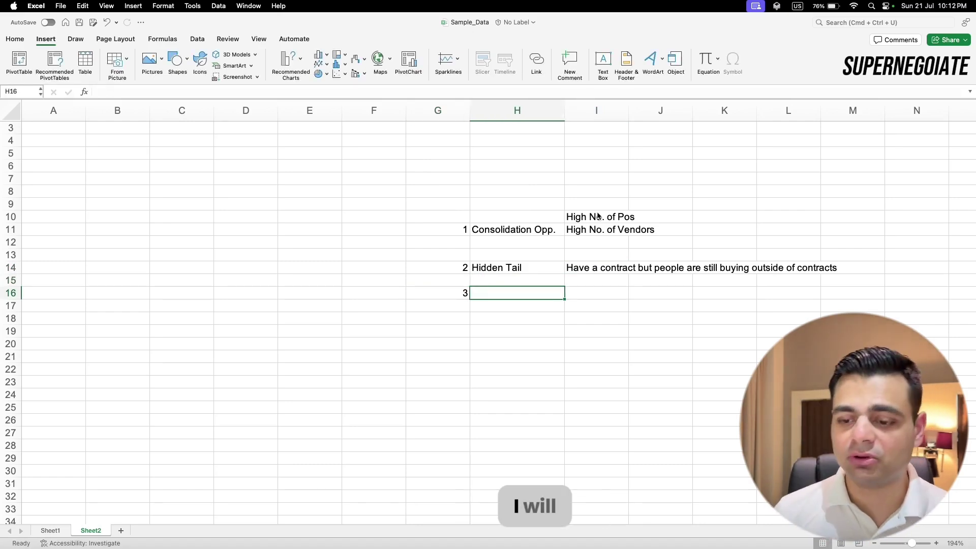
pyautogui.write('Unit P')
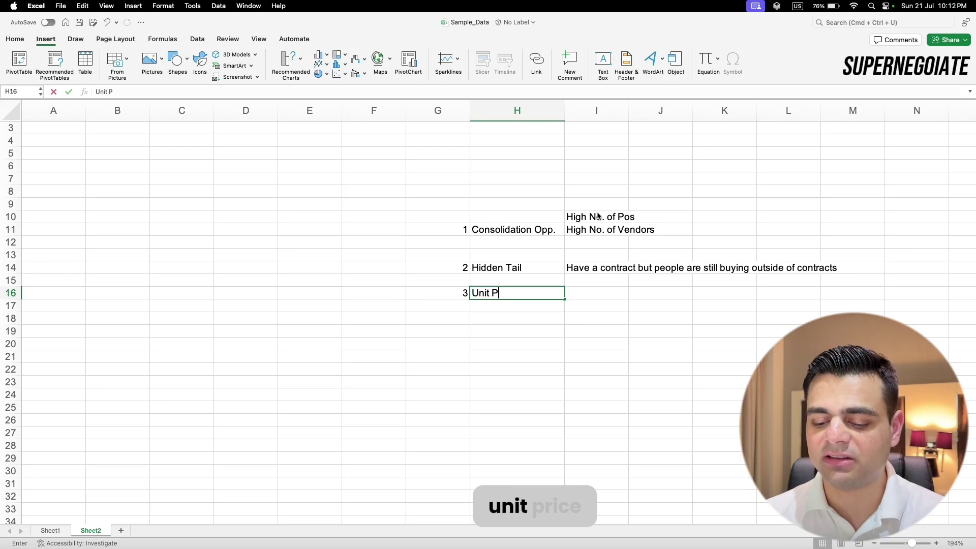
pyautogui.write('rices Vra')
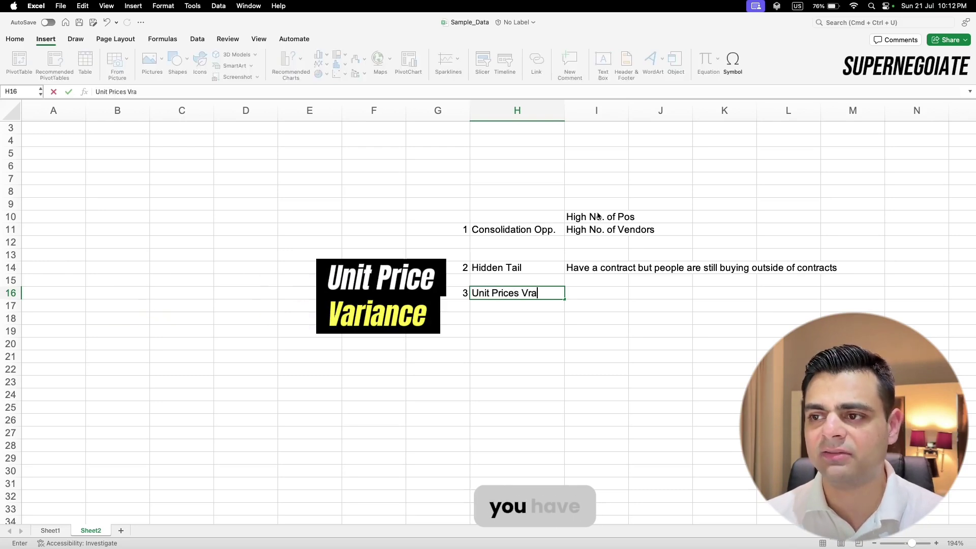
pyautogui.press('BackSpace')
pyautogui.press('BackSpace')
pyautogui.write('arain')
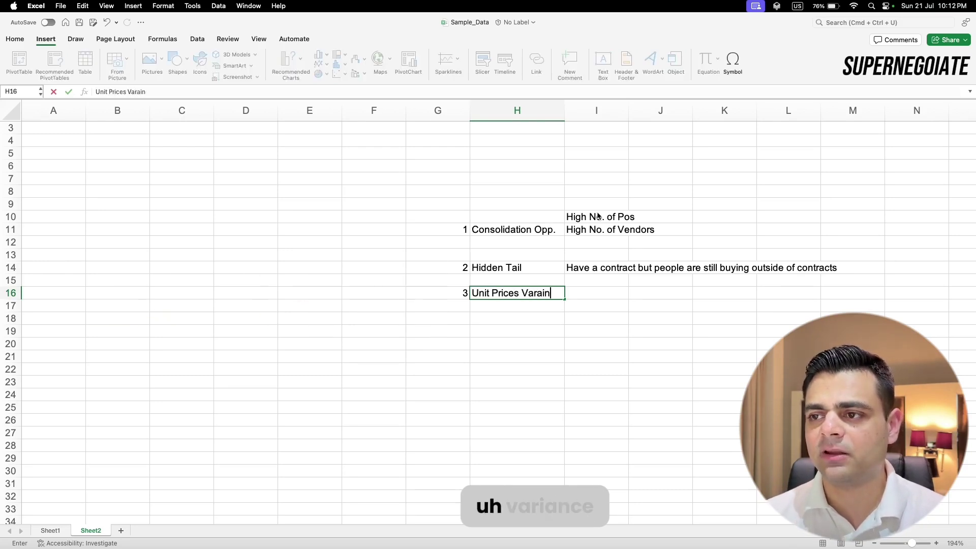
pyautogui.press('BackSpace')
pyautogui.press('BackSpace')
pyautogui.press('BackSpace')
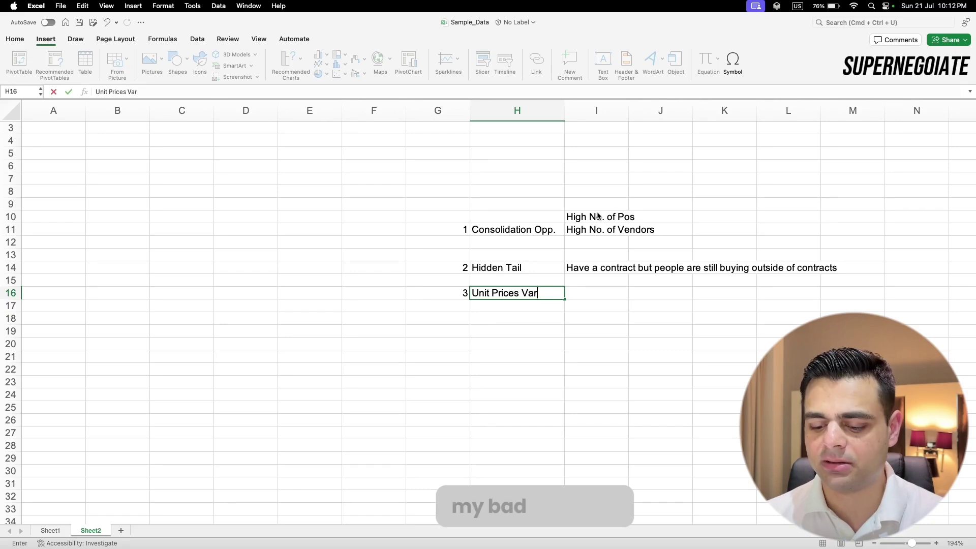
pyautogui.write('iance')
pyautogui.press('Tab')
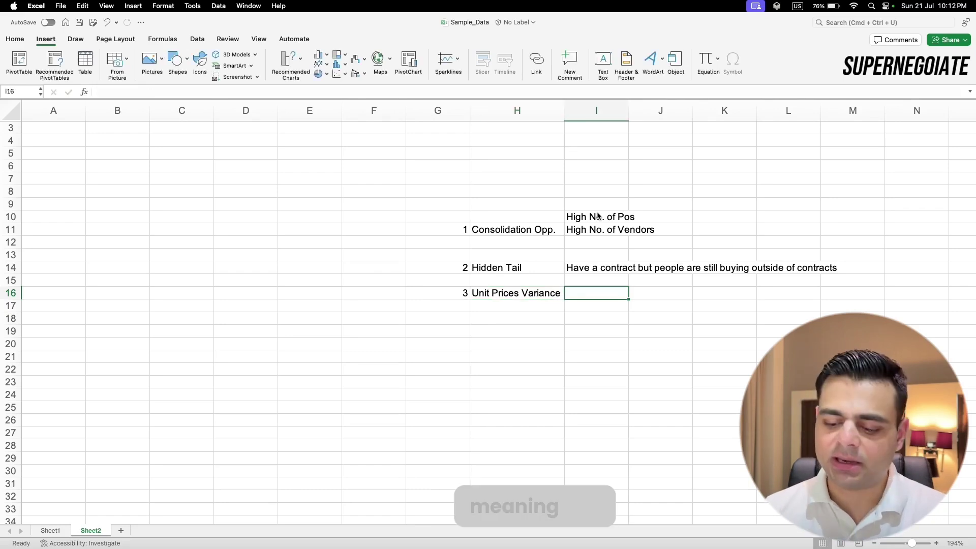
# - Describe the Unit Prices Variance entry in cell I16 as "High Range (Low------Unit Price//Outliers)"
pyautogui.write('Ranghe')
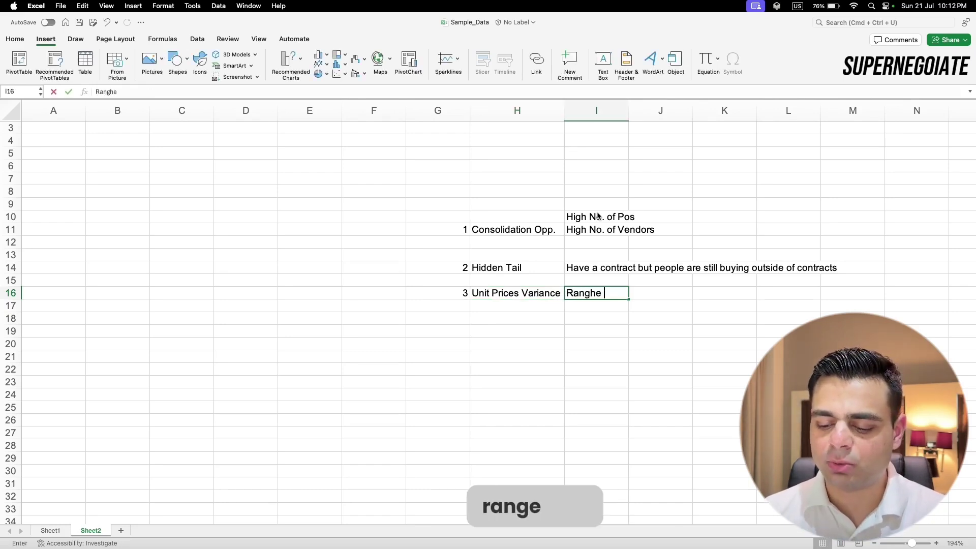
pyautogui.press('BackSpace')
pyautogui.press('BackSpace')
pyautogui.press('BackSpace')
pyautogui.press('BackSpace')
pyautogui.press('BackSpace')
pyautogui.press('BackSpace')
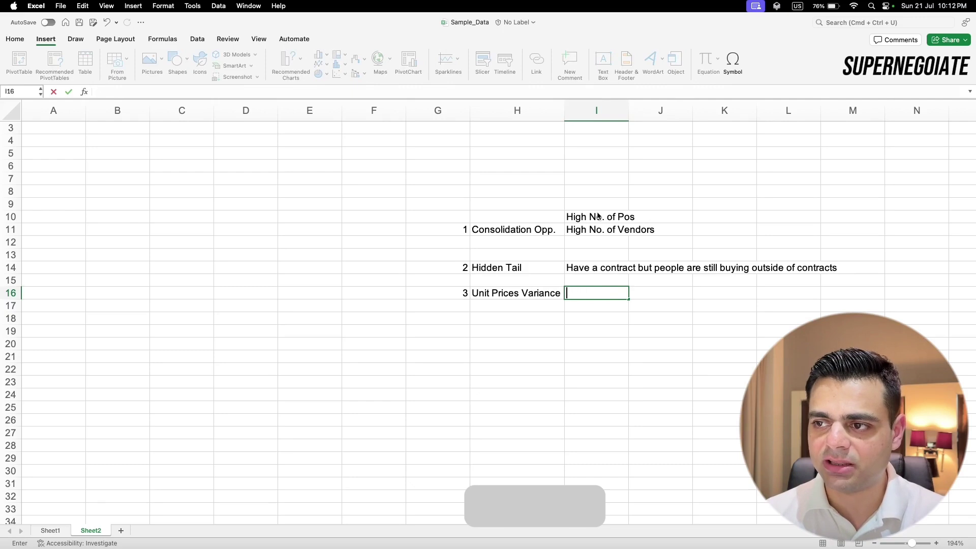
pyautogui.write('High Ran')
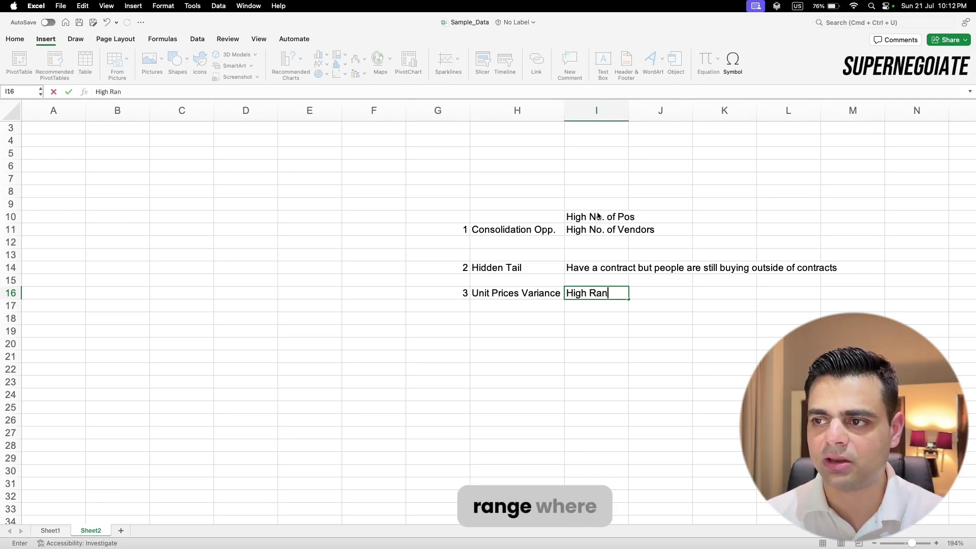
pyautogui.write('ge (Low-----')
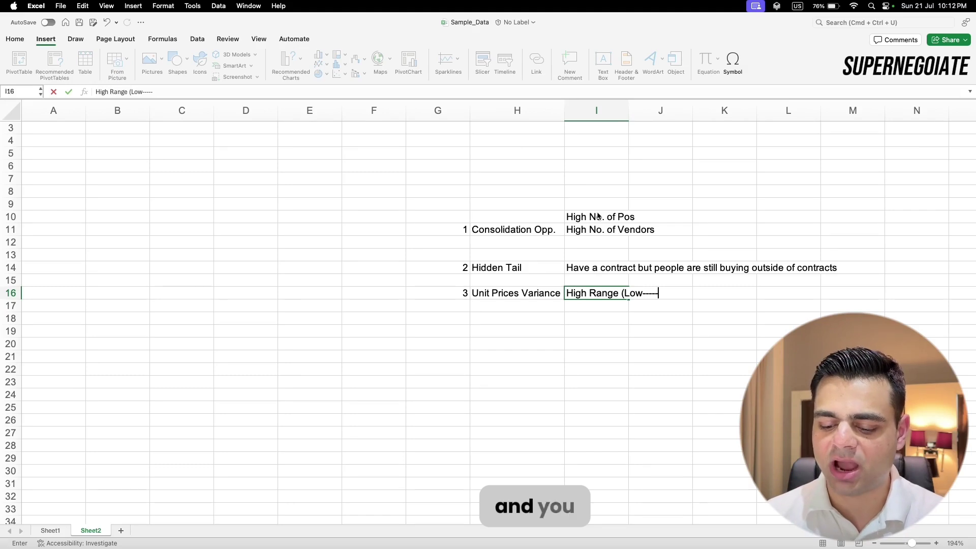
pyautogui.write('-Unit Pr')
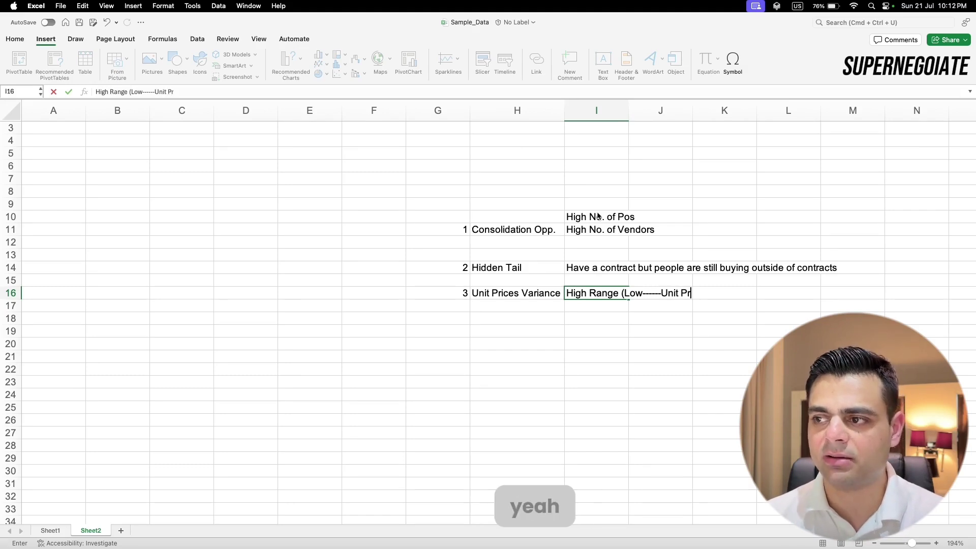
pyautogui.write('ice//O')
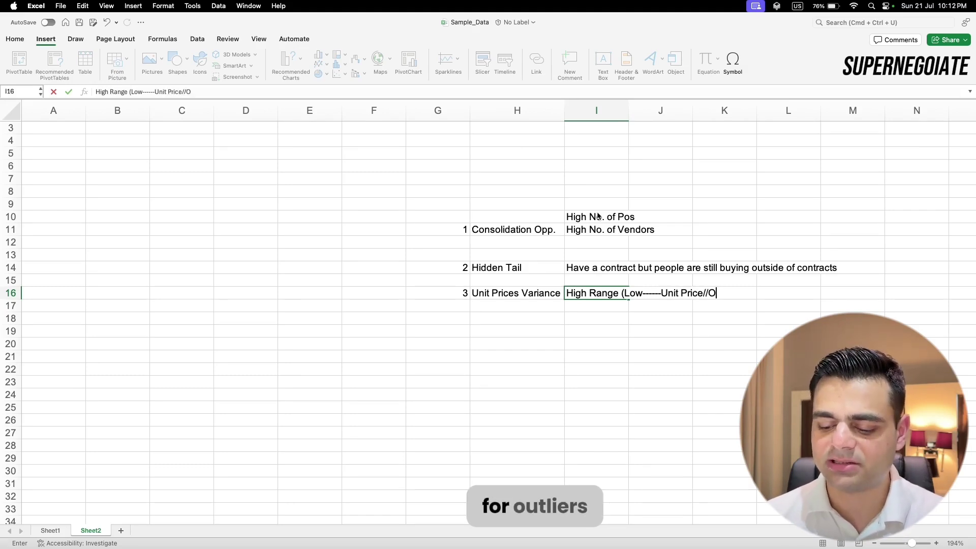
pyautogui.write('utliers)')
pyautogui.press('Return')
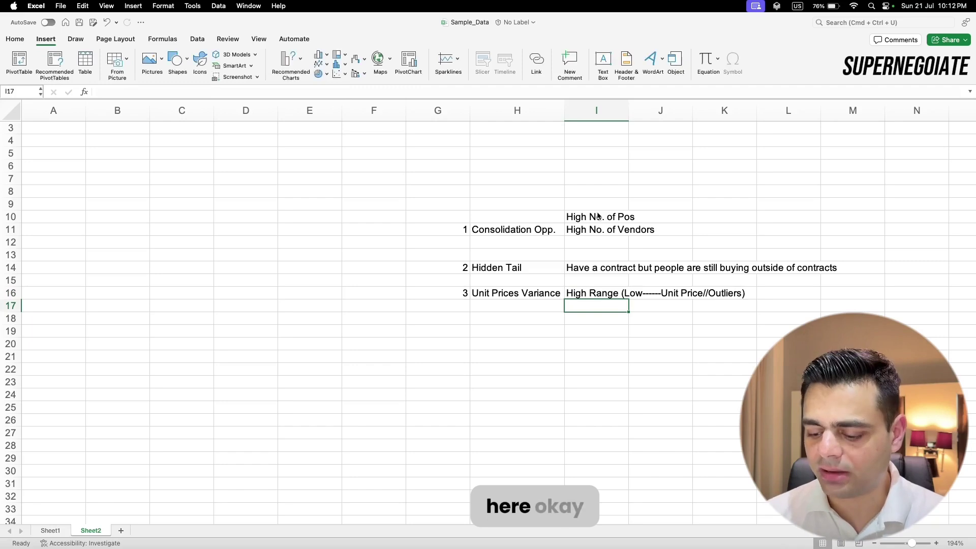
# - Review the three numbered savings opportunities and the criteria noted beside each of them
pyautogui.press('Left')
pyautogui.press('Left')
pyautogui.press('Down')
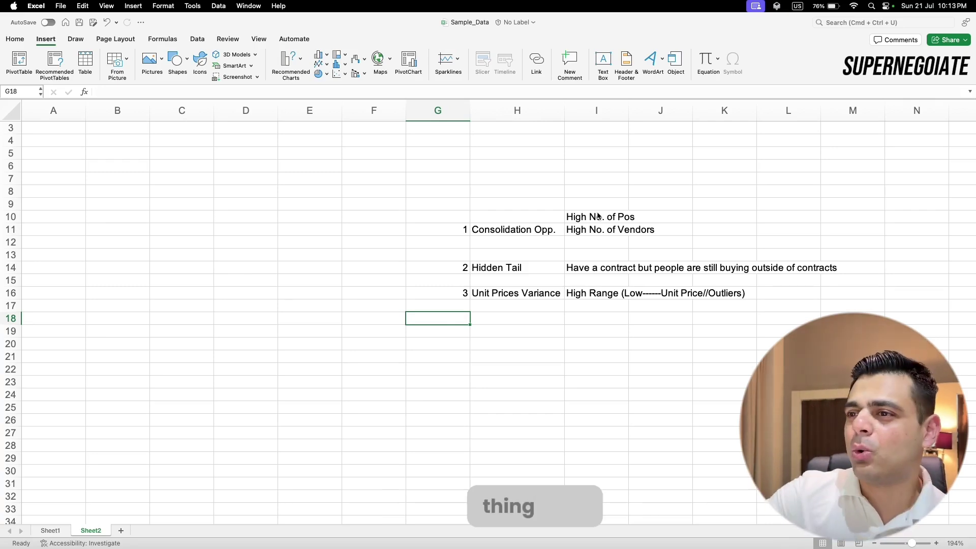
pyautogui.moveTo(500, 189); pyautogui.dragTo(525, 339)
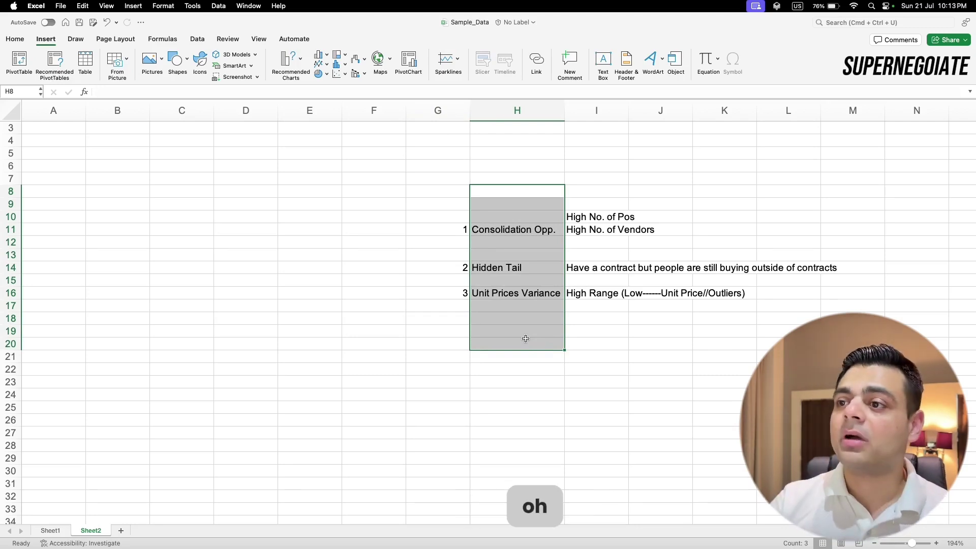
pyautogui.click(593, 215)
pyautogui.click(584, 229)
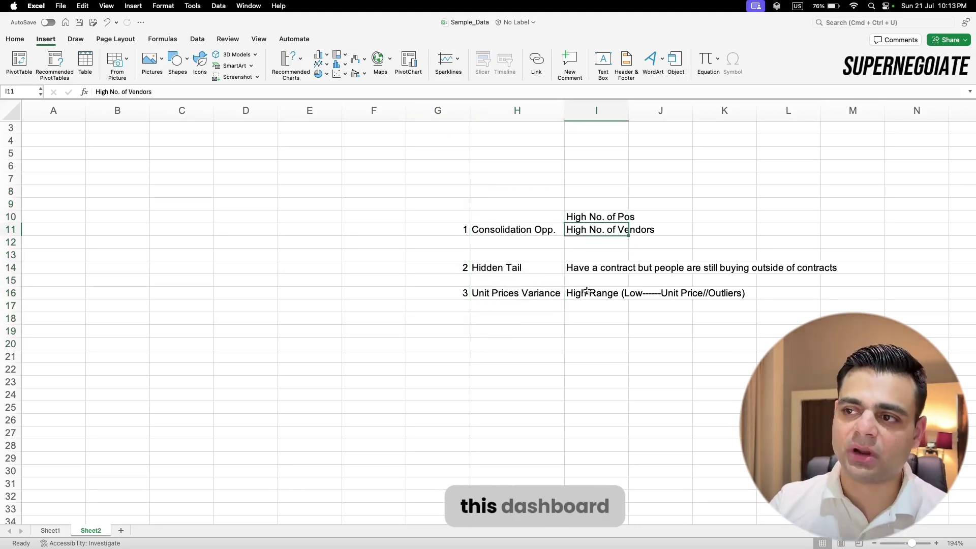
pyautogui.click(587, 271)
pyautogui.click(594, 293)
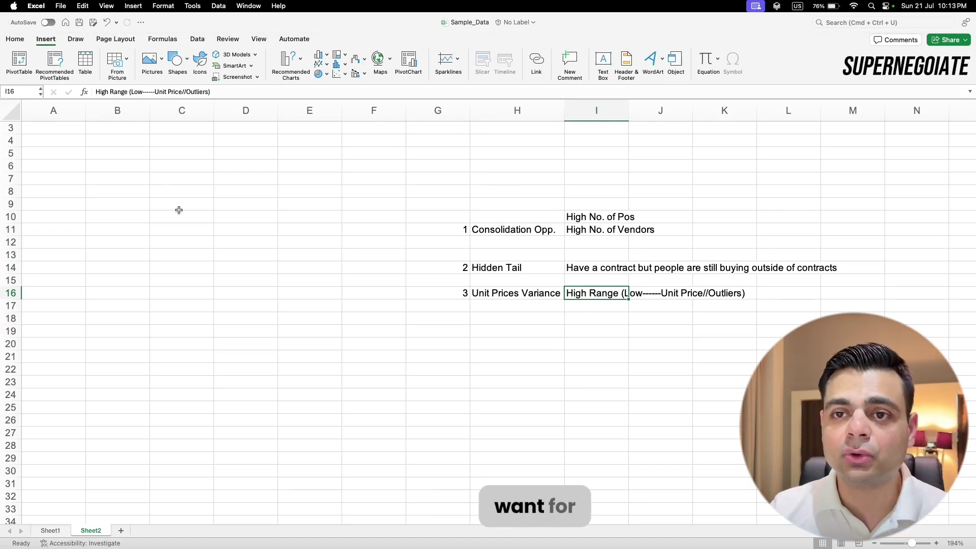
pyautogui.moveTo(178, 206); pyautogui.dragTo(256, 262)
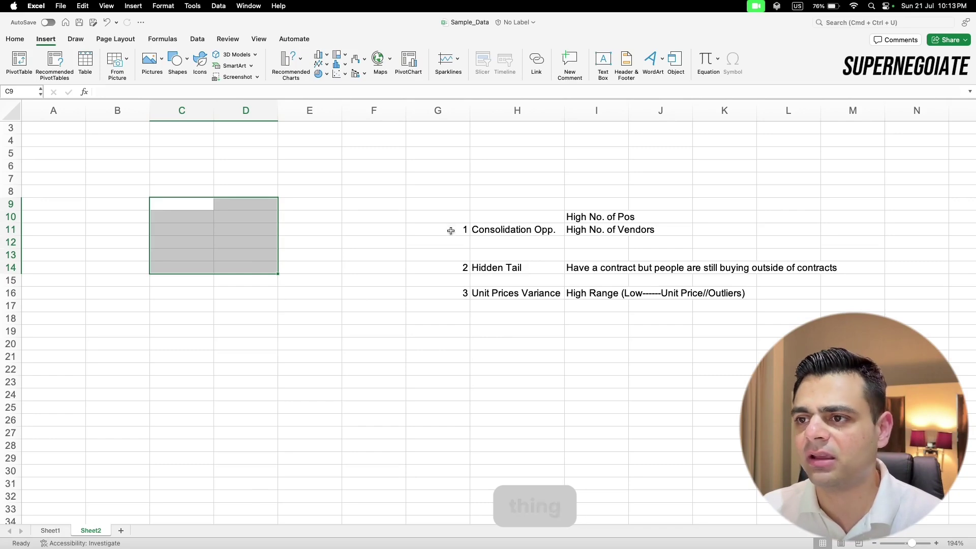
pyautogui.moveTo(450, 230); pyautogui.dragTo(452, 301)
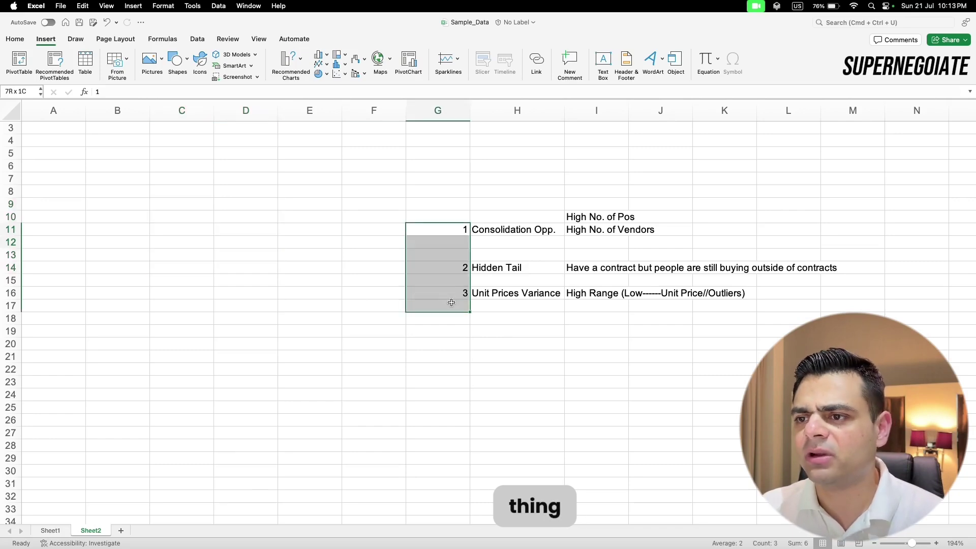
# - Create a PivotTable on a new worksheet from the purchase order data in Sheet1, range A1:F2441
pyautogui.click(65, 531)
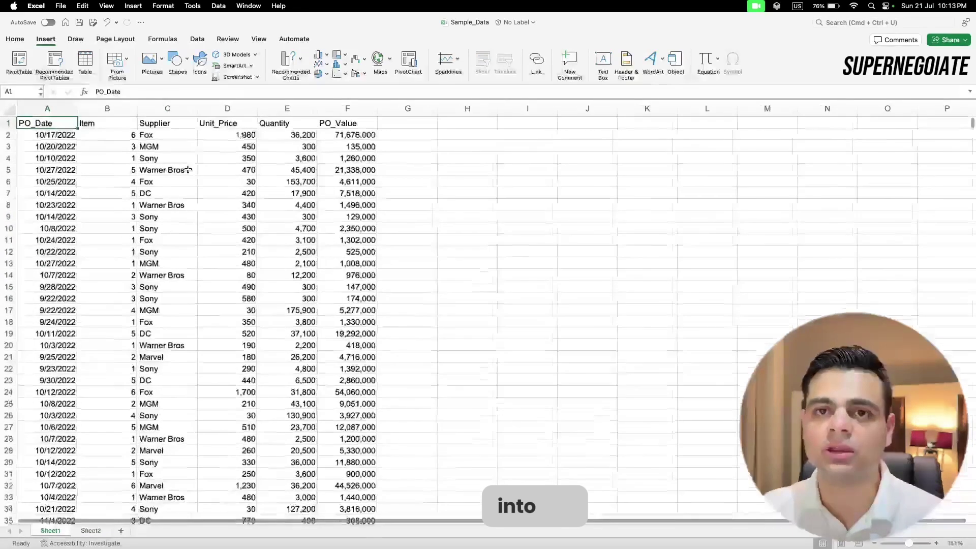
pyautogui.scroll(2, 188, 169)
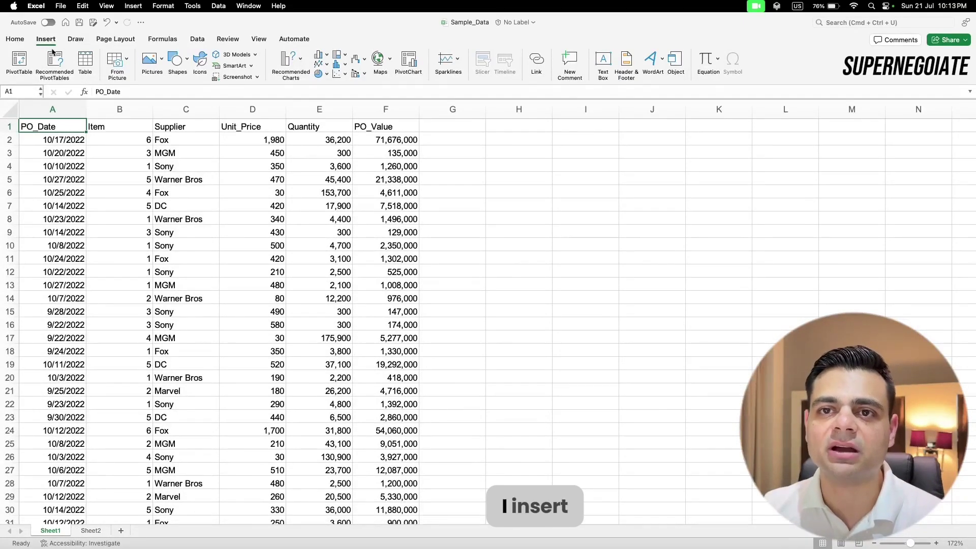
pyautogui.click(20, 63)
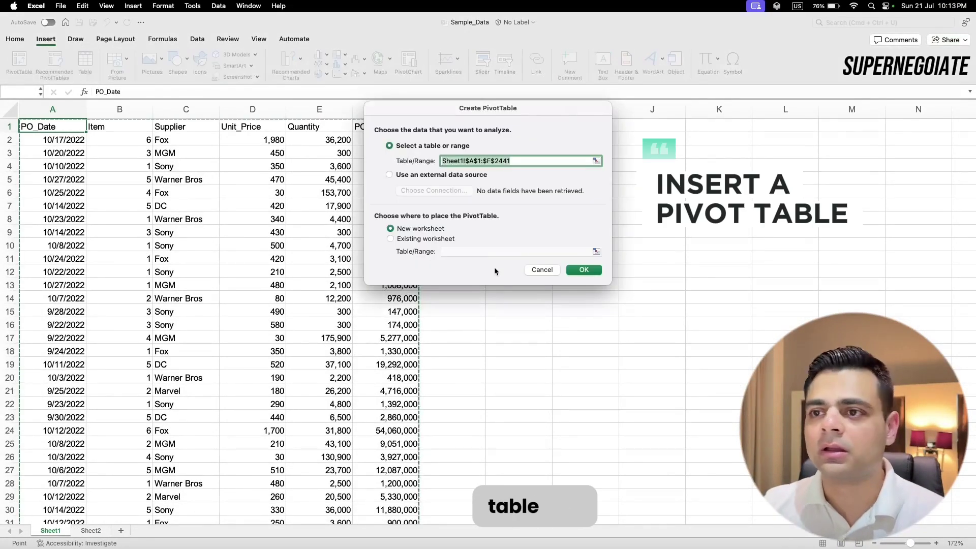
pyautogui.click(583, 270)
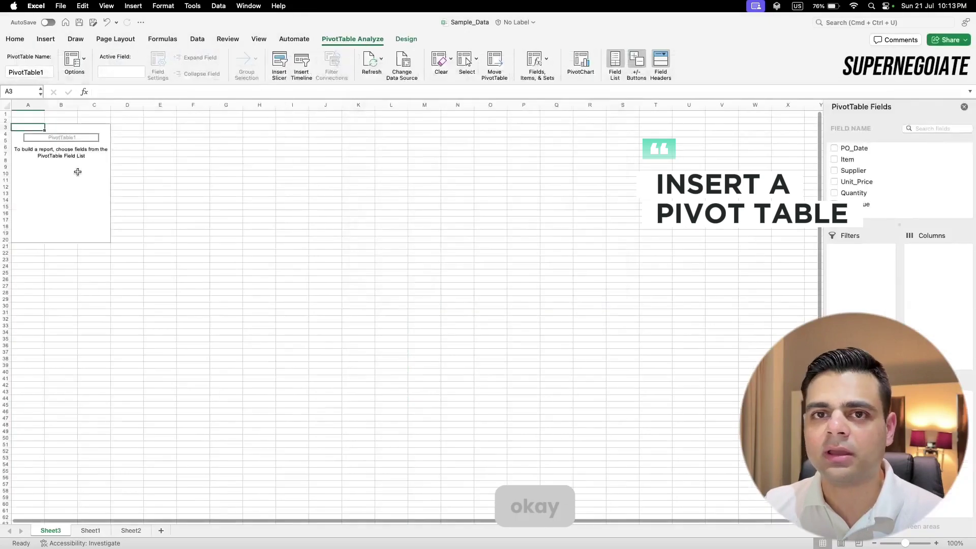
pyautogui.scroll(2, 143, 214)
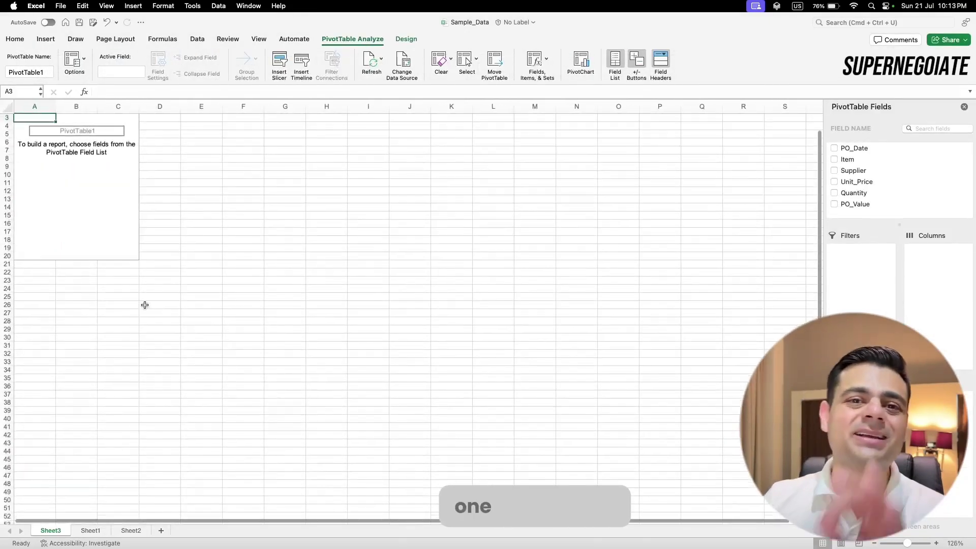
pyautogui.scroll(1, 144, 303)
# - Turn on filters for the header row of the purchase order data in Sheet1
pyautogui.click(99, 530)
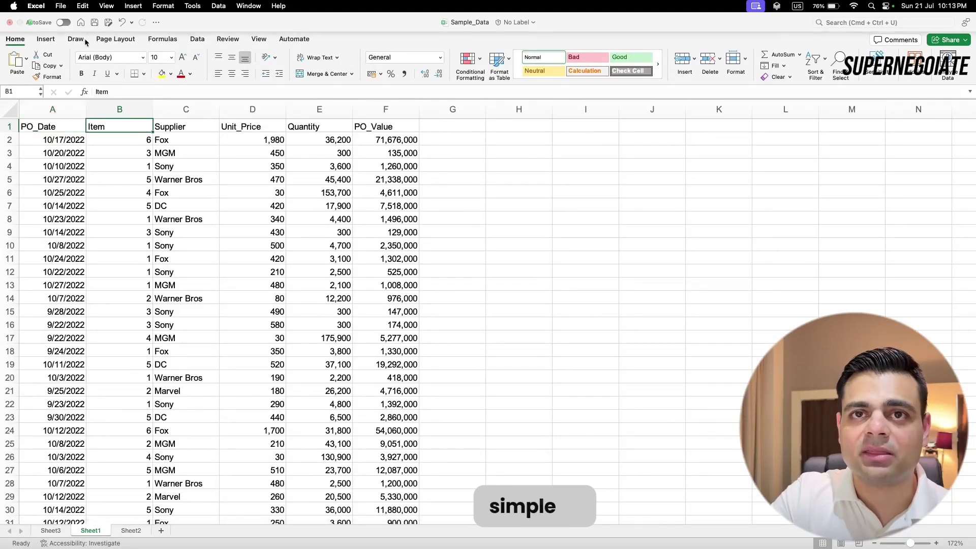
pyautogui.click(196, 39)
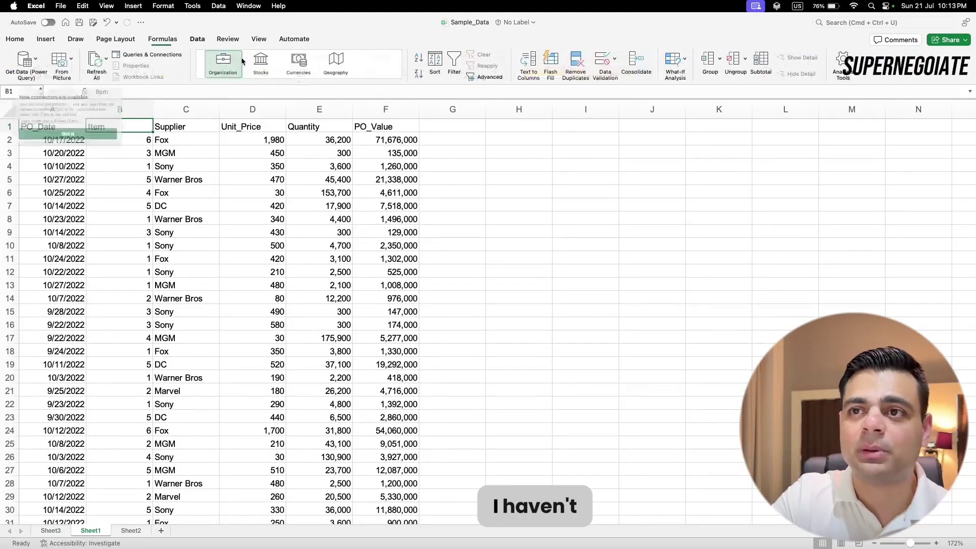
pyautogui.click(454, 62)
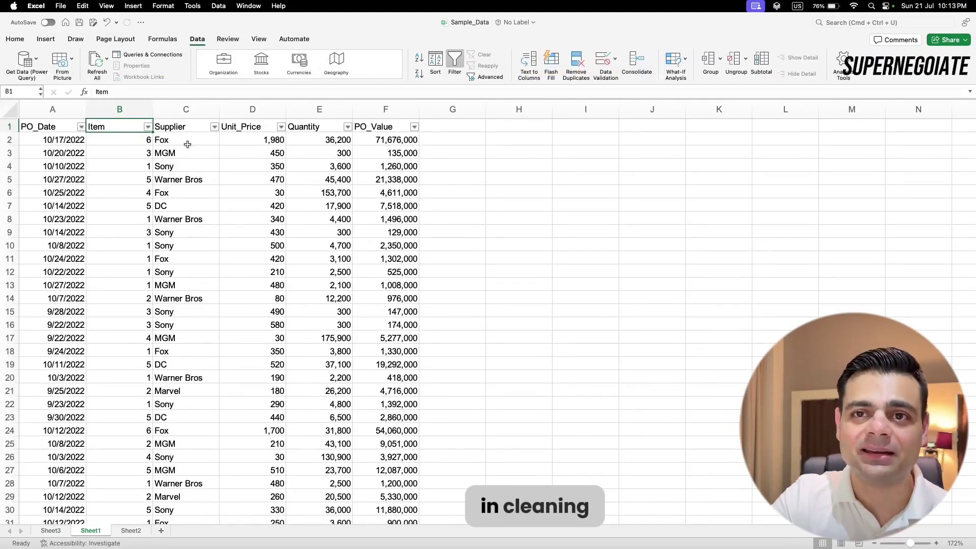
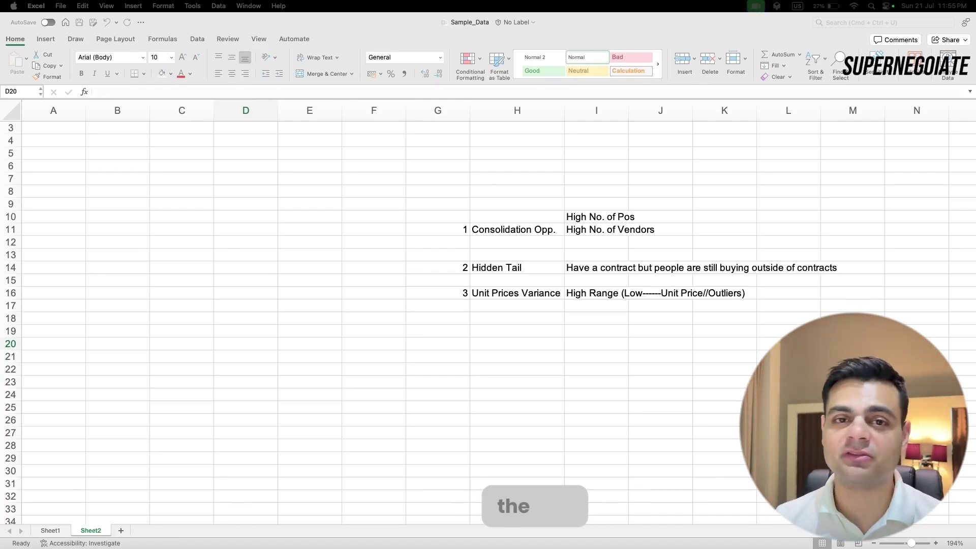
# - Insert a PivotTable based on Sheet1 range A1:F2441, placing it on a new worksheet
pyautogui.click(495, 298)
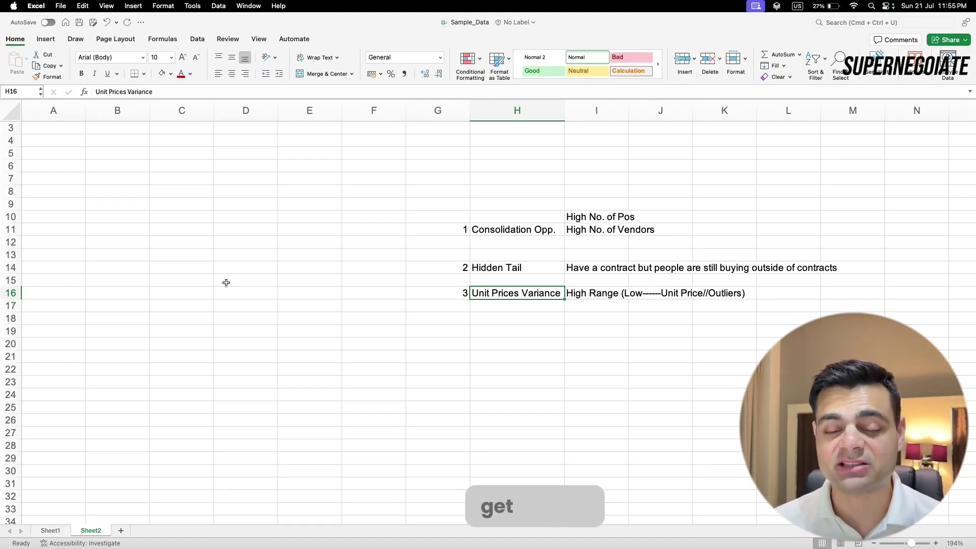
pyautogui.click(50, 530)
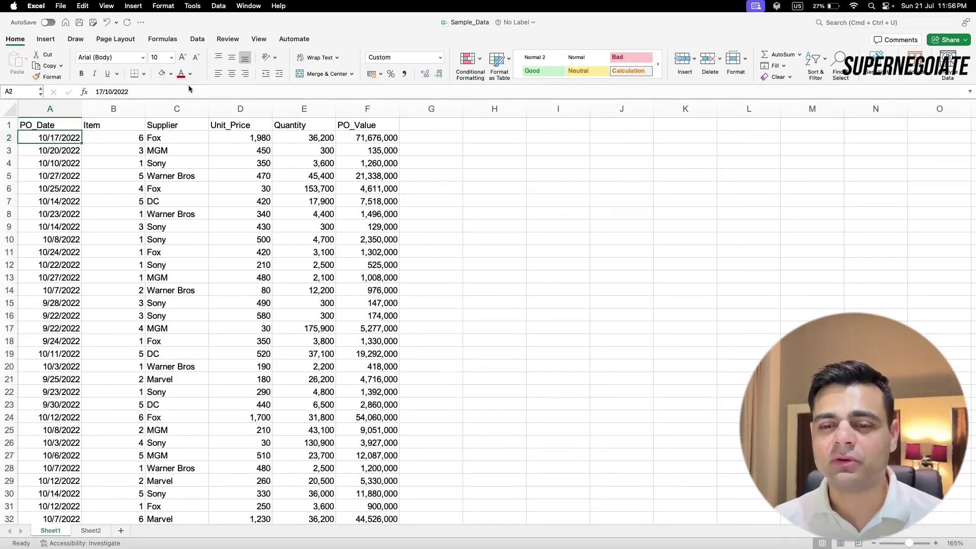
pyautogui.click(46, 39)
pyautogui.click(28, 70)
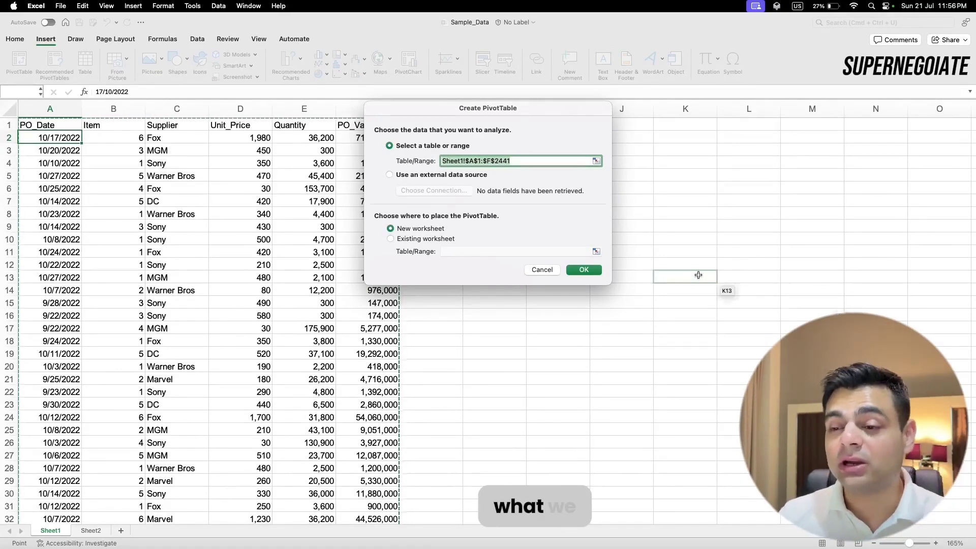
pyautogui.click(588, 273)
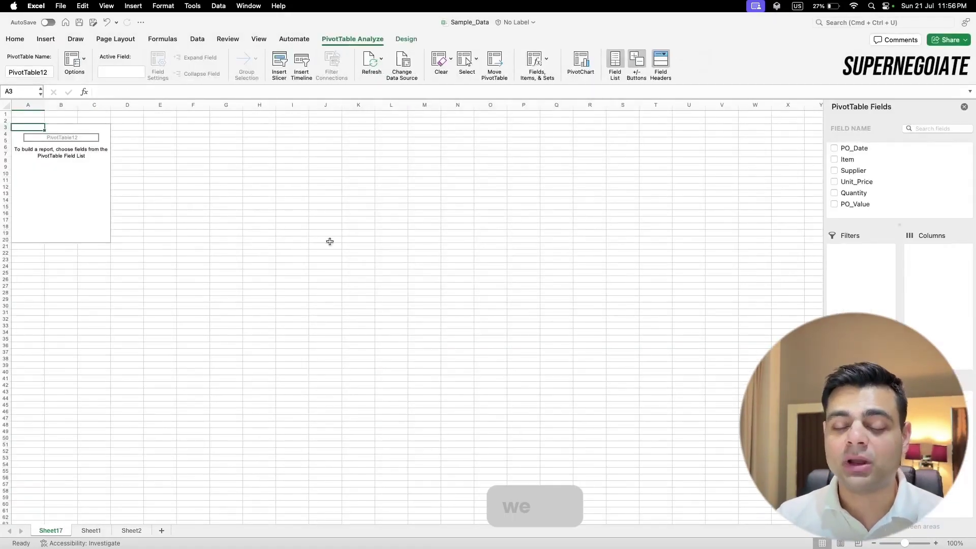
pyautogui.scroll(10, 120, 191)
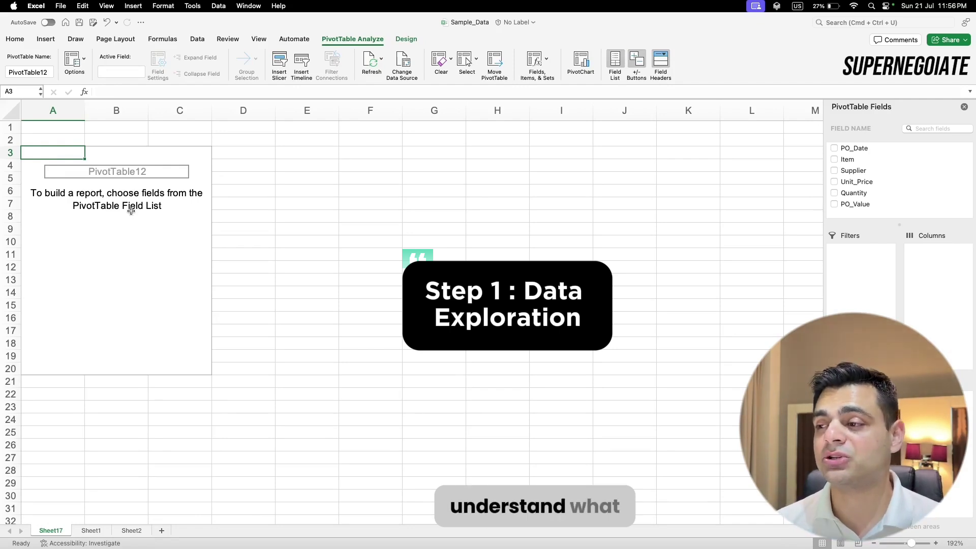
# - Return to Sheet2 and highlight the savings opportunity labels in cells H8:H20 for review
pyautogui.click(131, 530)
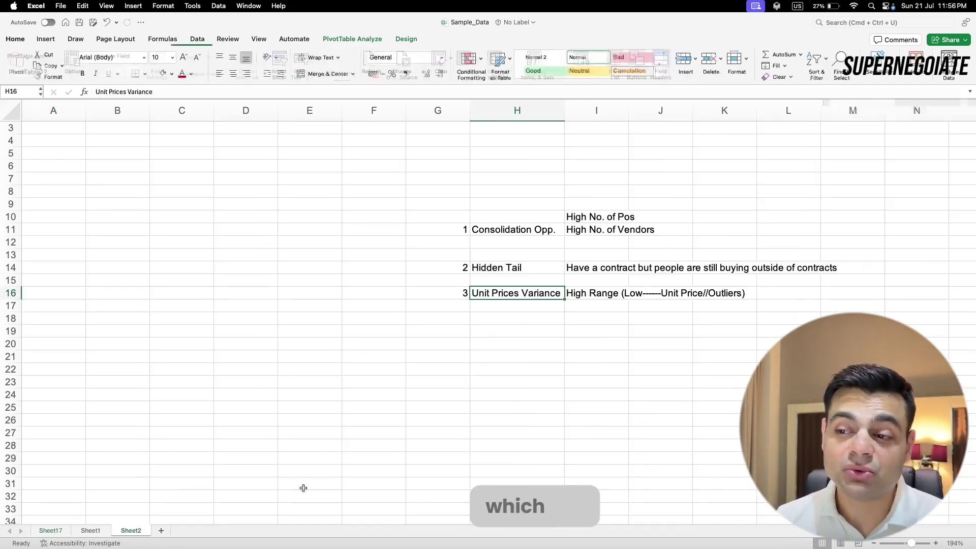
pyautogui.moveTo(480, 196); pyautogui.dragTo(493, 347)
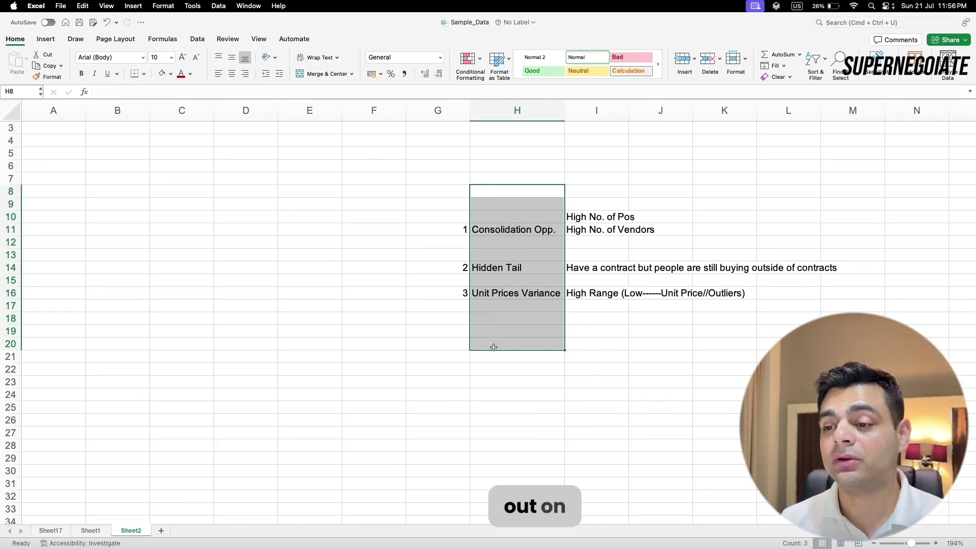
# - Go back to the empty PivotTable on Sheet17 and add Item and Supplier as row fields
pyautogui.moveTo(507, 202); pyautogui.dragTo(515, 330)
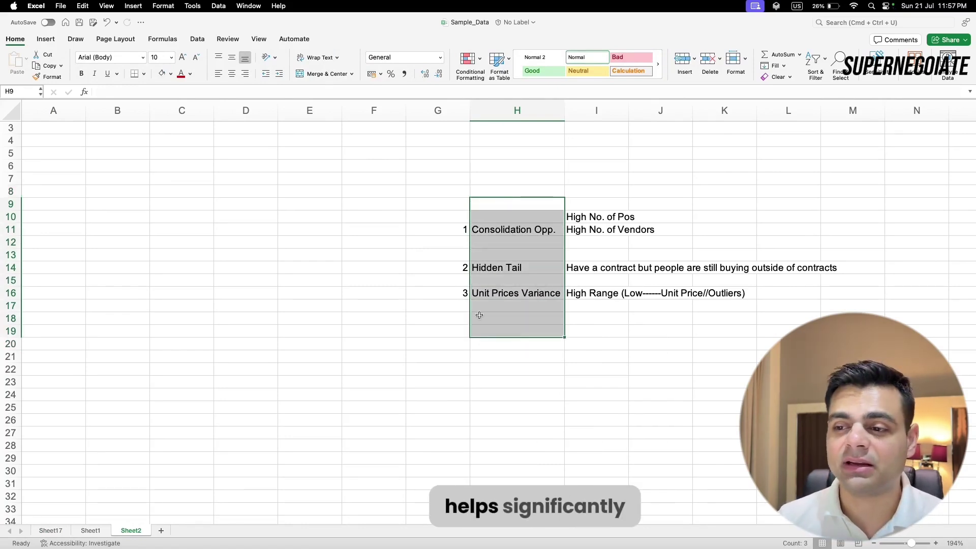
pyautogui.click(48, 530)
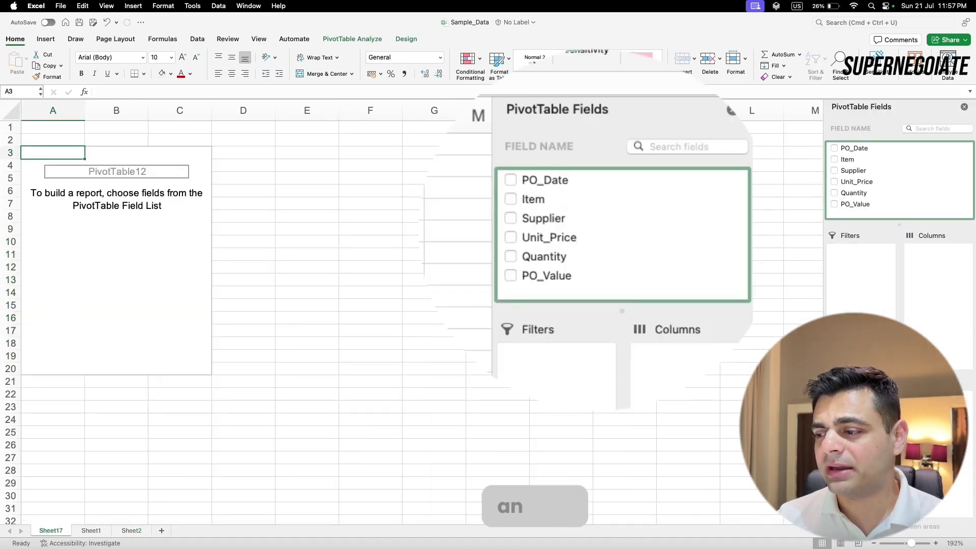
pyautogui.click(833, 159)
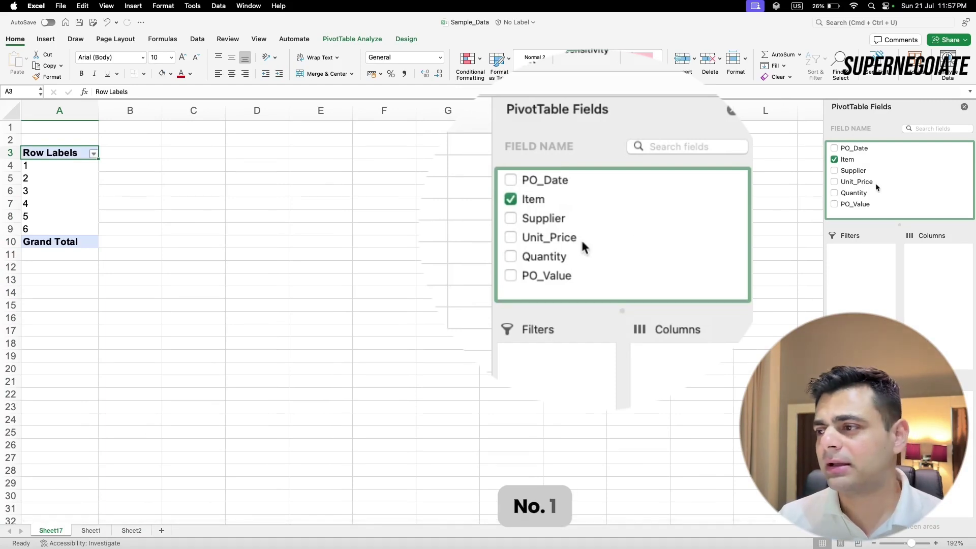
pyautogui.moveTo(862, 171); pyautogui.dragTo(861, 386)
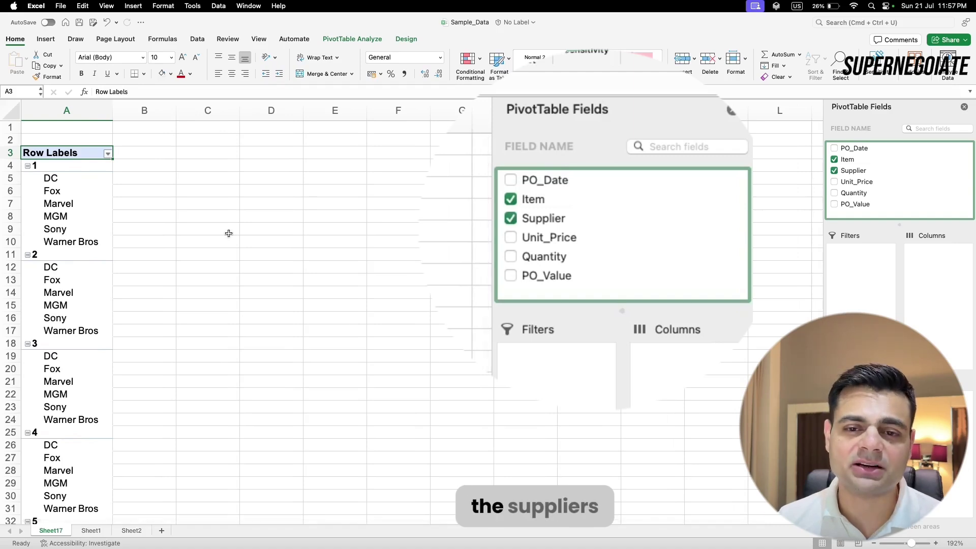
# - Rename the PivotTable's row labels header in cell A3 as Products
pyautogui.moveTo(88, 179); pyautogui.dragTo(81, 242)
pyautogui.click(65, 152)
pyautogui.write('Products')
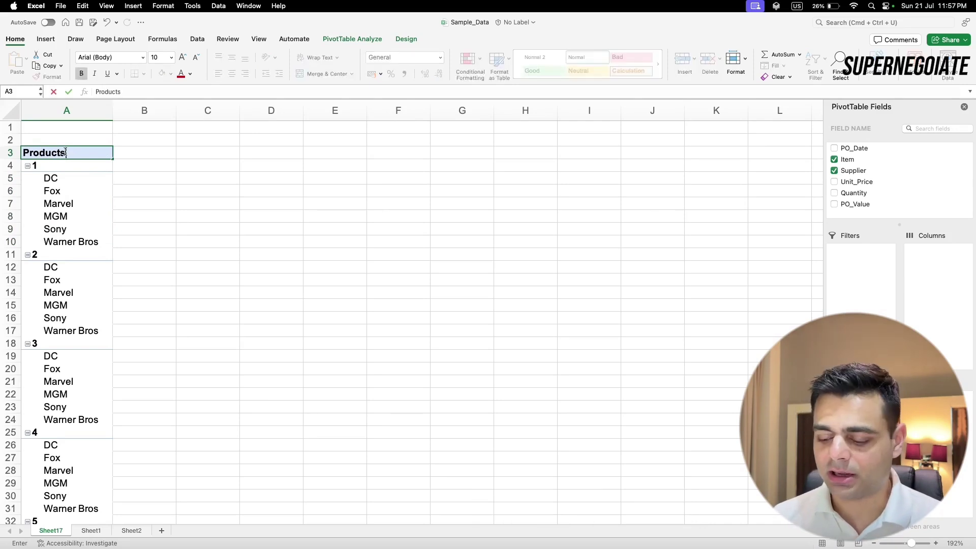
pyautogui.press('Return')
# - Show the PivotTable in tabular form and repeat all item labels
pyautogui.click(66, 154)
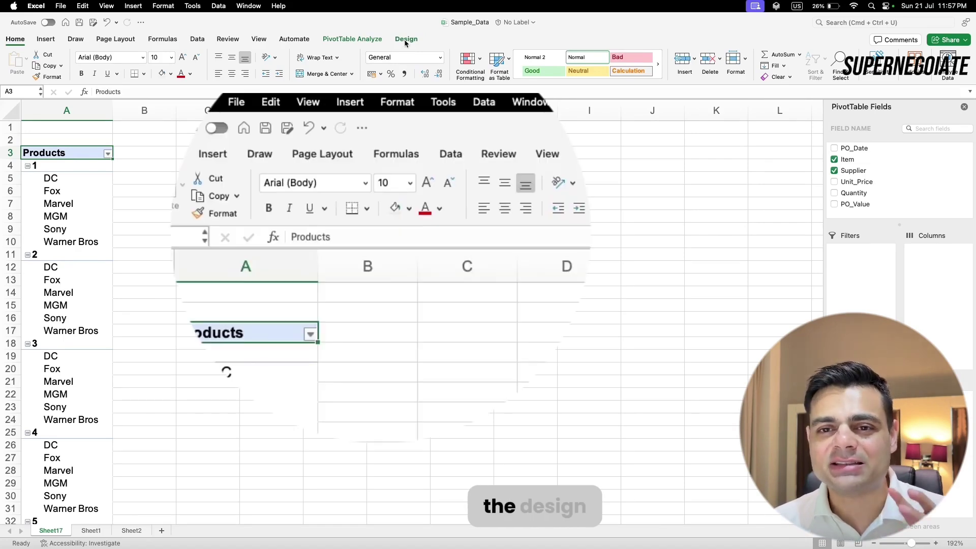
pyautogui.click(406, 39)
pyautogui.click(76, 60)
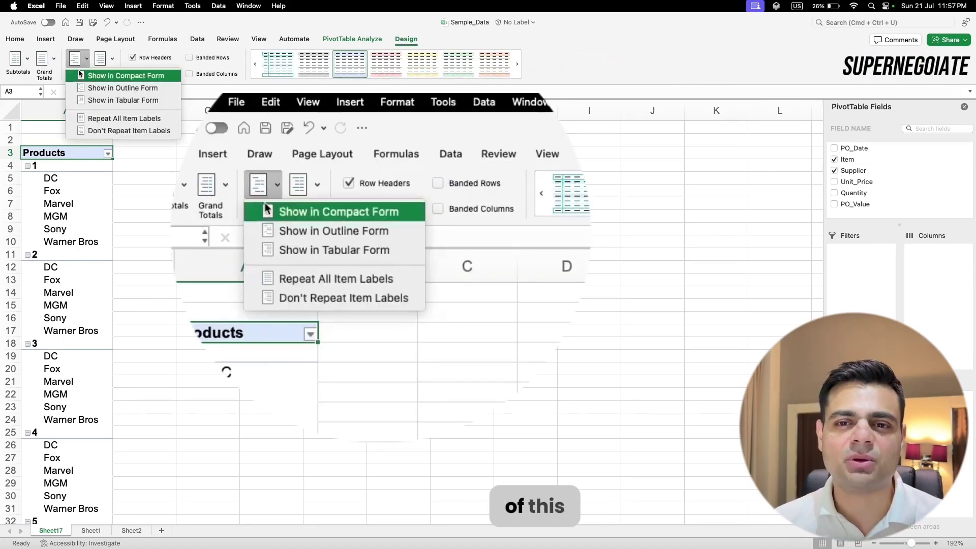
pyautogui.click(114, 100)
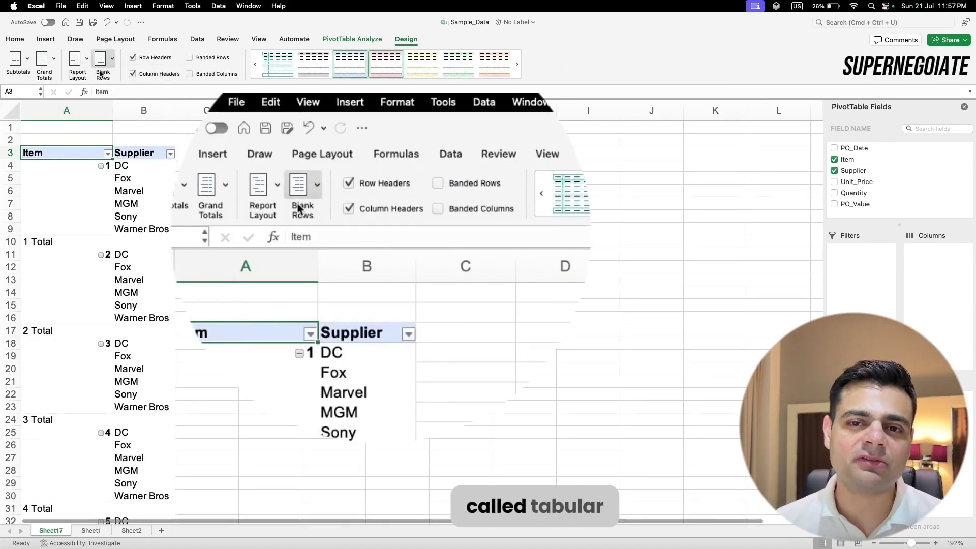
pyautogui.click(87, 60)
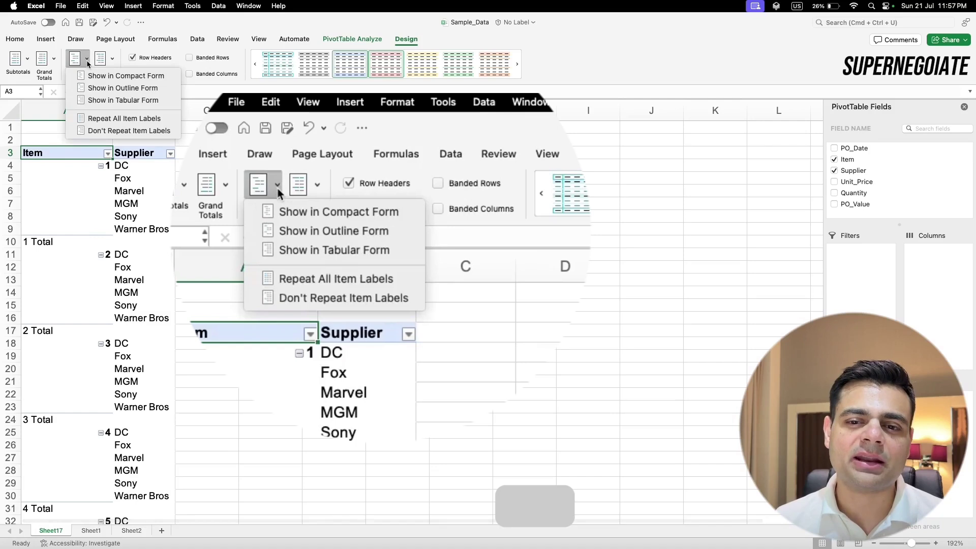
pyautogui.click(118, 120)
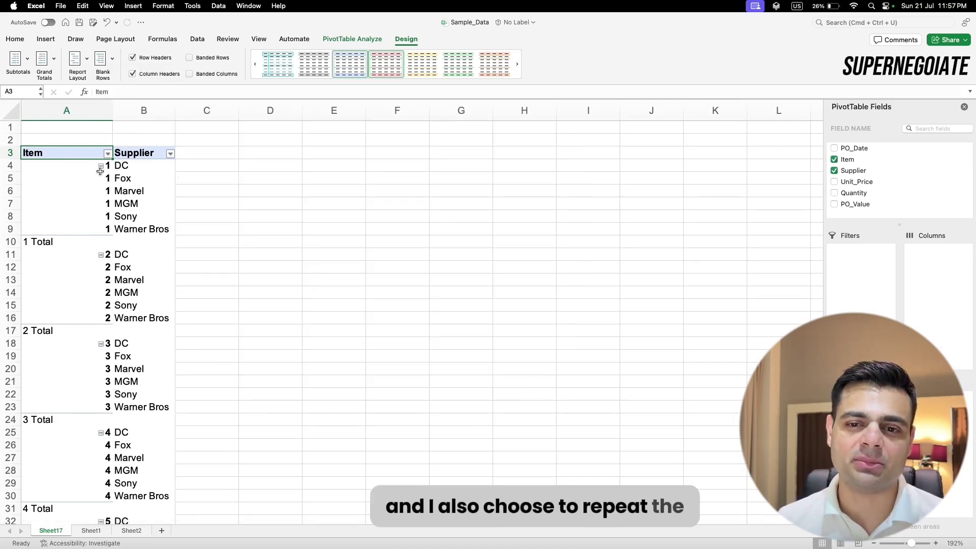
# - Rename the Item header in cell A3 as Product
pyautogui.write('Product\\')
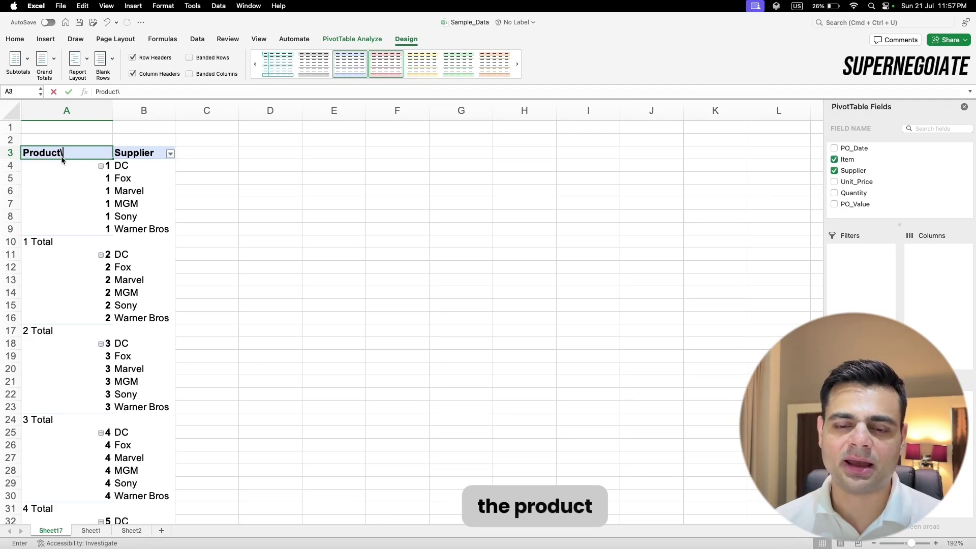
pyautogui.press('BackSpace')
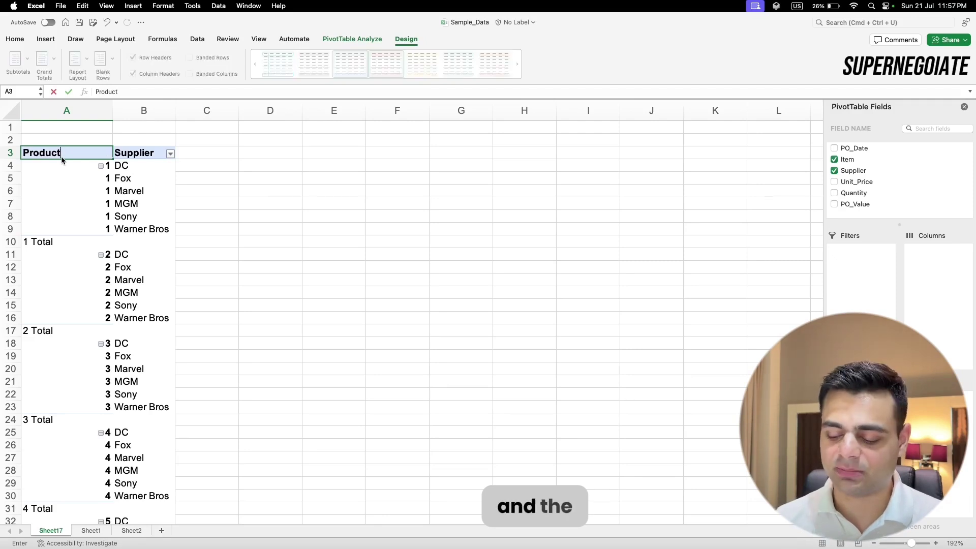
pyautogui.press('Tab')
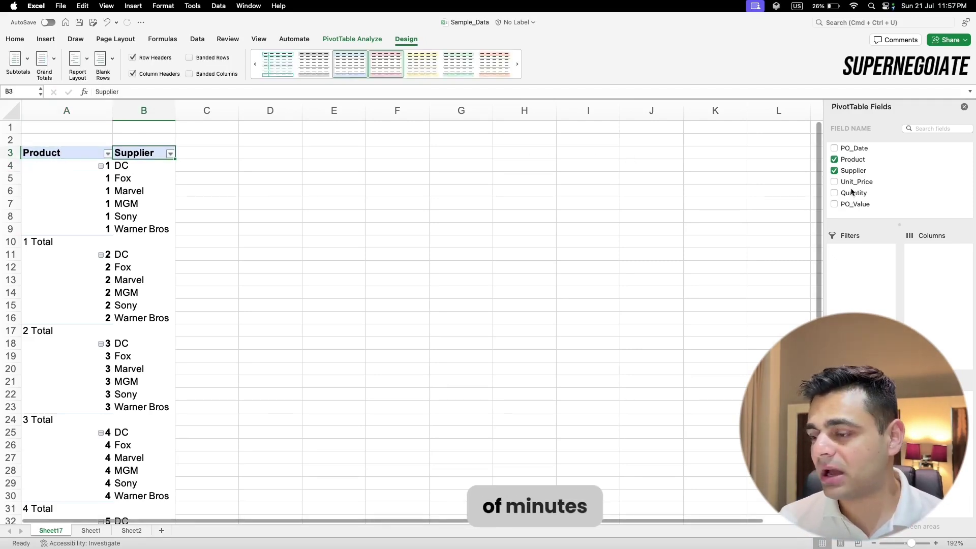
# - Review the Unit Prices Variance entry in row 16 of Sheet2, then return to the PivotTable on Sheet17
pyautogui.click(131, 530)
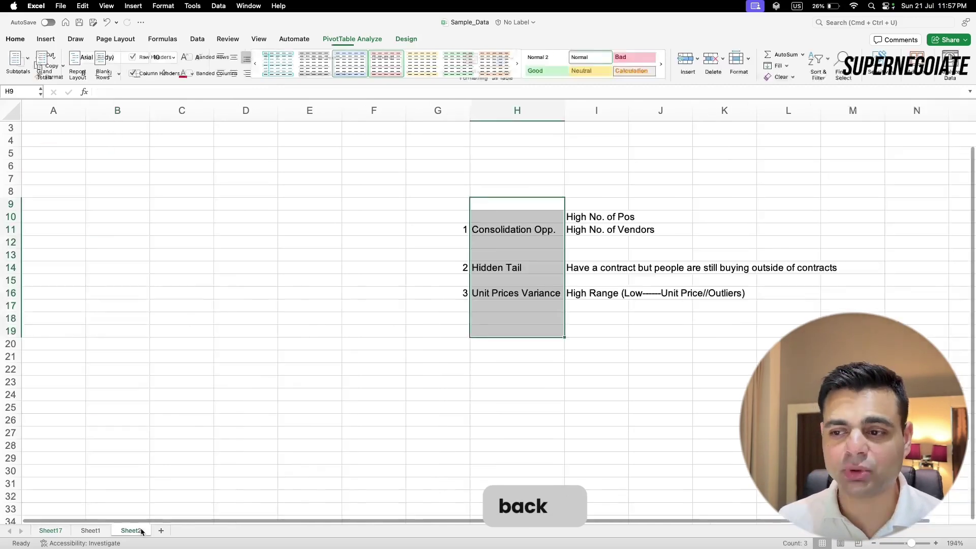
pyautogui.moveTo(448, 291); pyautogui.dragTo(610, 293)
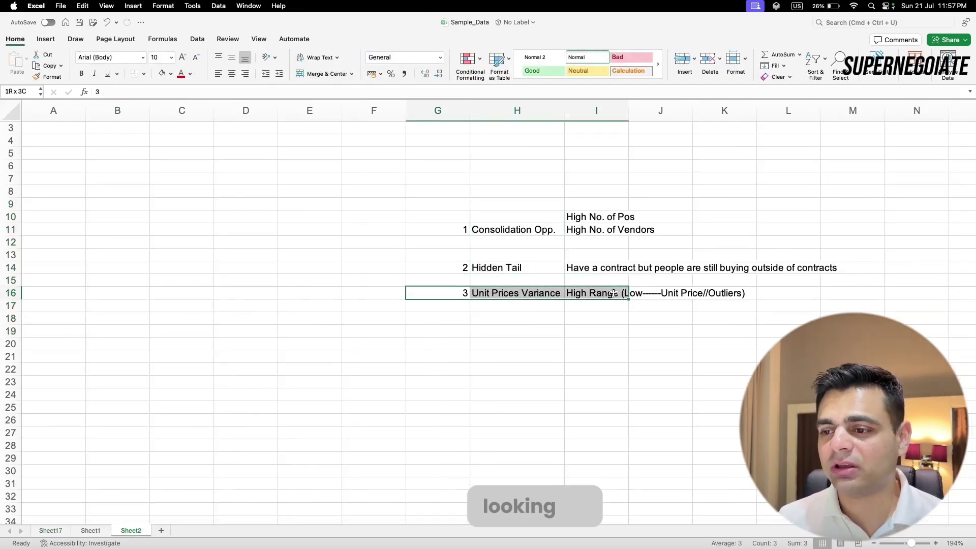
pyautogui.click(63, 530)
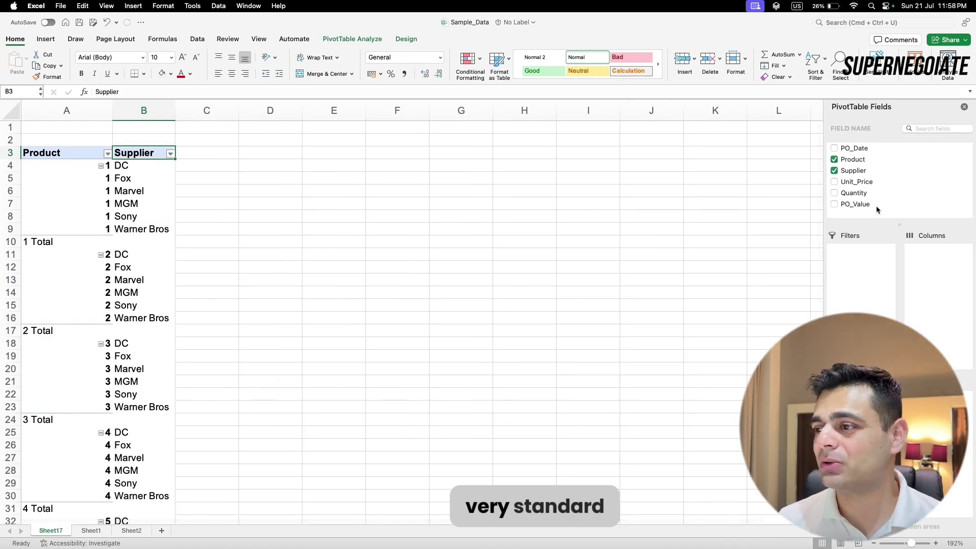
# - Add Unit_Price to the PivotTable values twice, summarizing the first by Min and the second by Max
pyautogui.moveTo(858, 184); pyautogui.dragTo(940, 447)
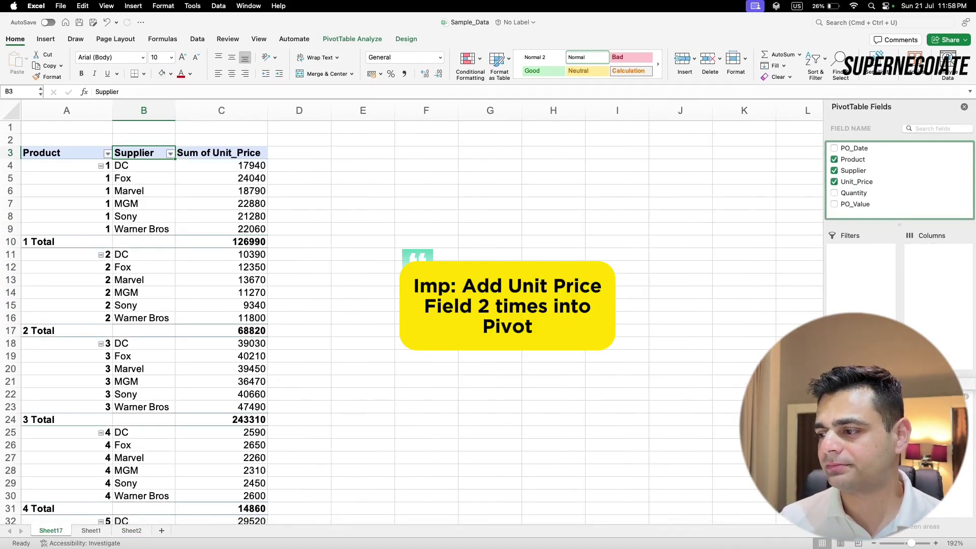
pyautogui.moveTo(856, 182); pyautogui.dragTo(940, 447)
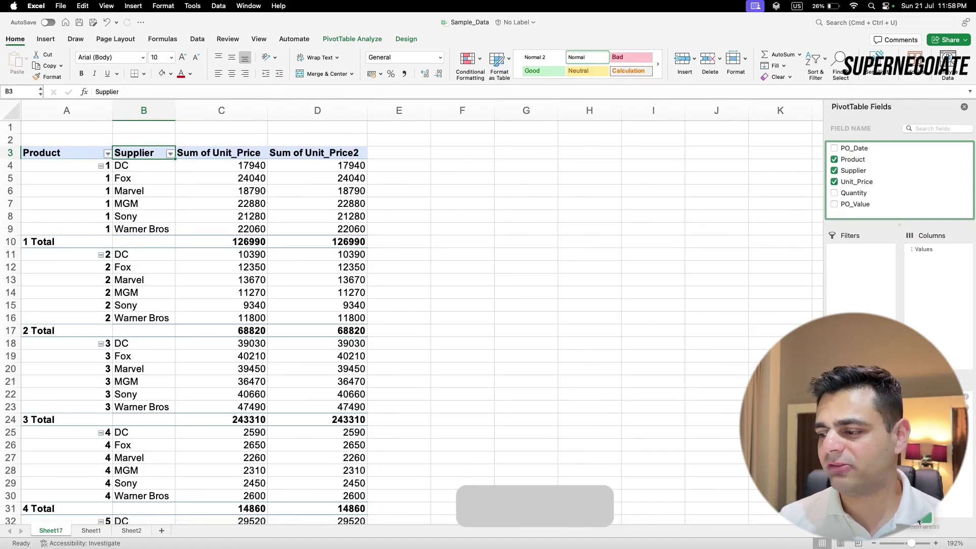
pyautogui.click(438, 215)
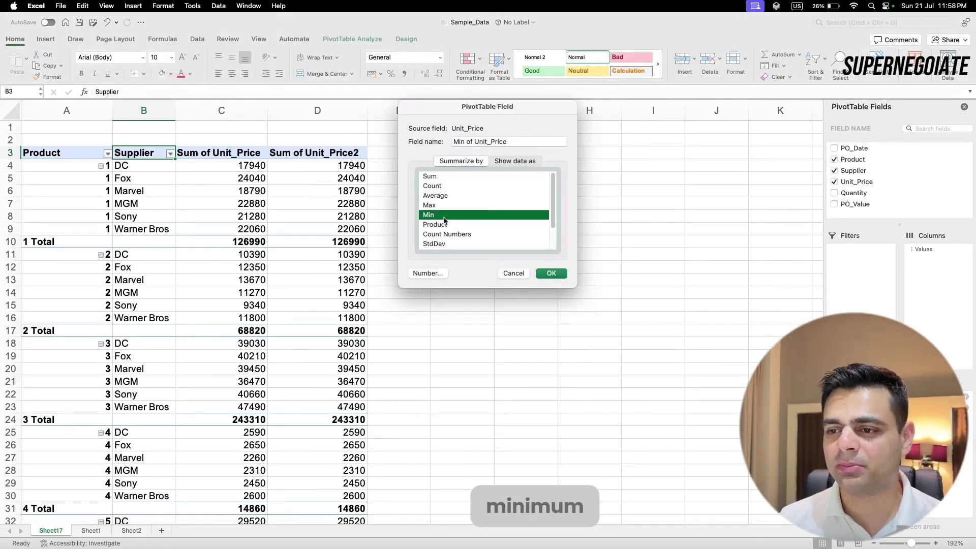
pyautogui.click(538, 274)
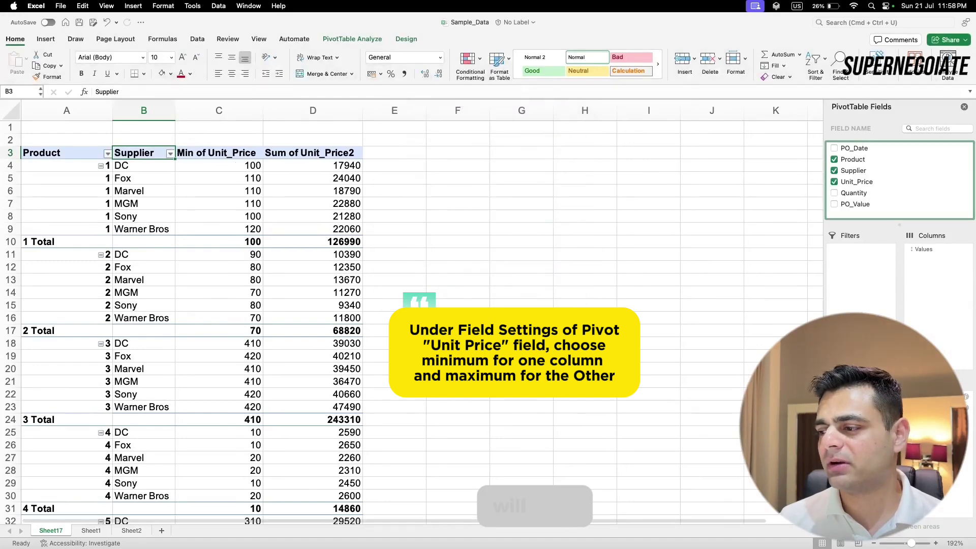
pyautogui.click(892, 533)
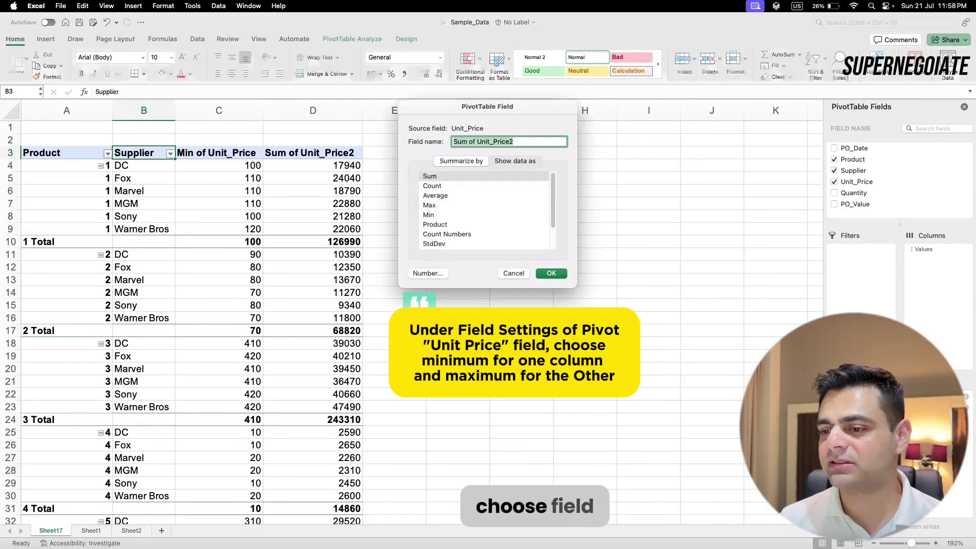
pyautogui.click(429, 204)
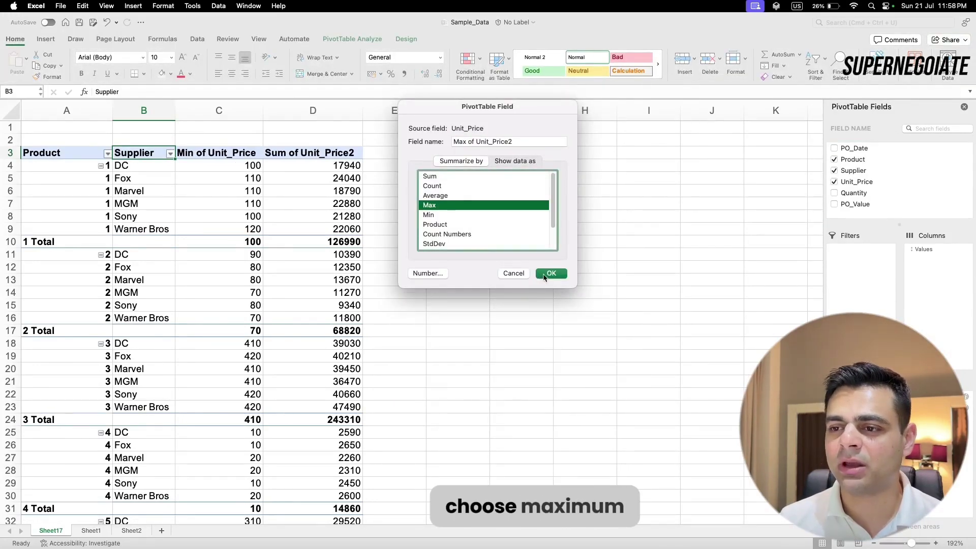
pyautogui.click(550, 273)
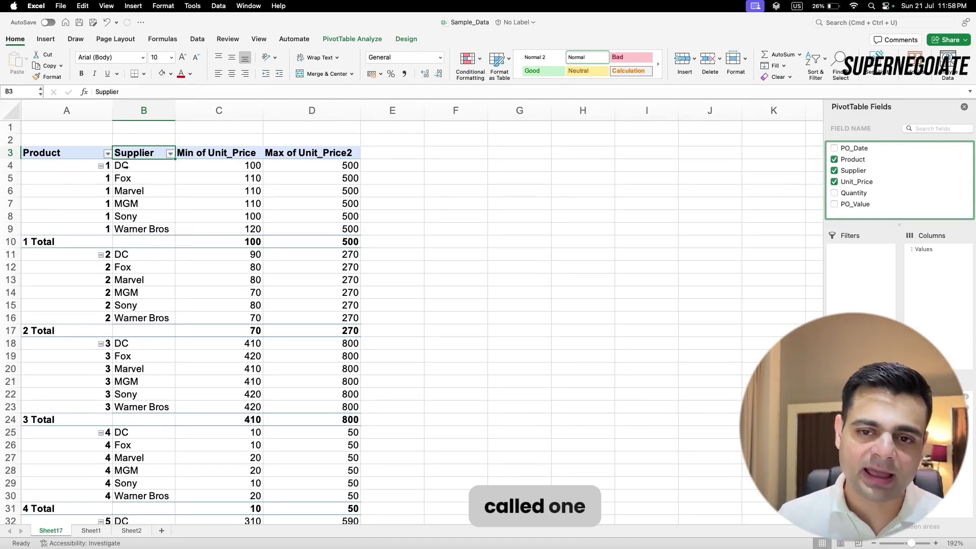
# - Fill the product 1 row for supplier DC, cells A4:D4, with yellow
pyautogui.moveTo(35, 164); pyautogui.dragTo(320, 164)
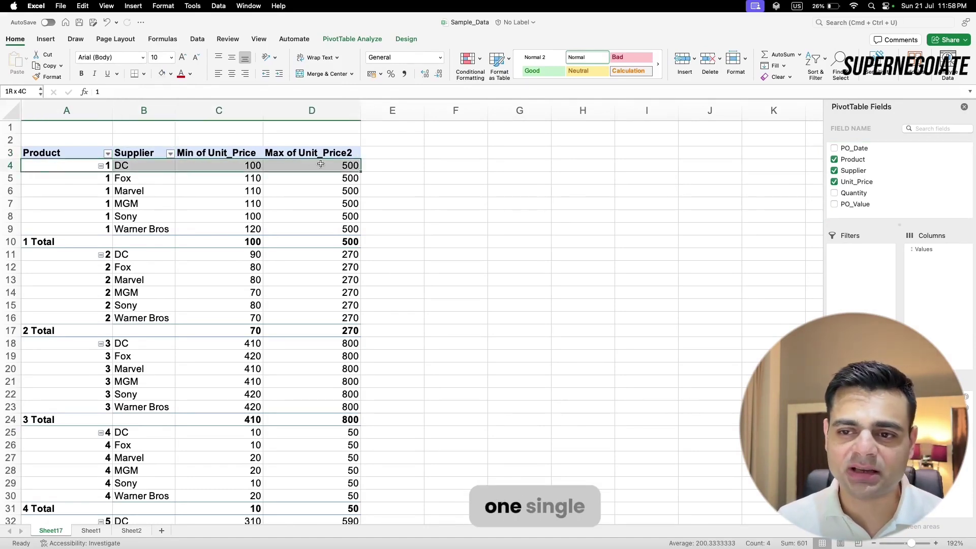
pyautogui.click(170, 74)
pyautogui.click(192, 189)
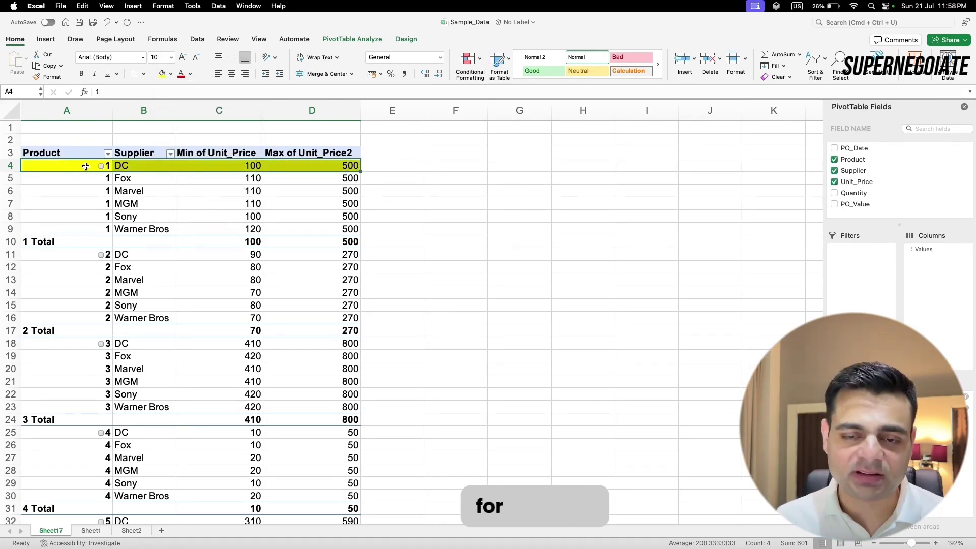
# - Compare the minimum and maximum unit prices in the highlighted DC row of product 1
pyautogui.click(140, 166)
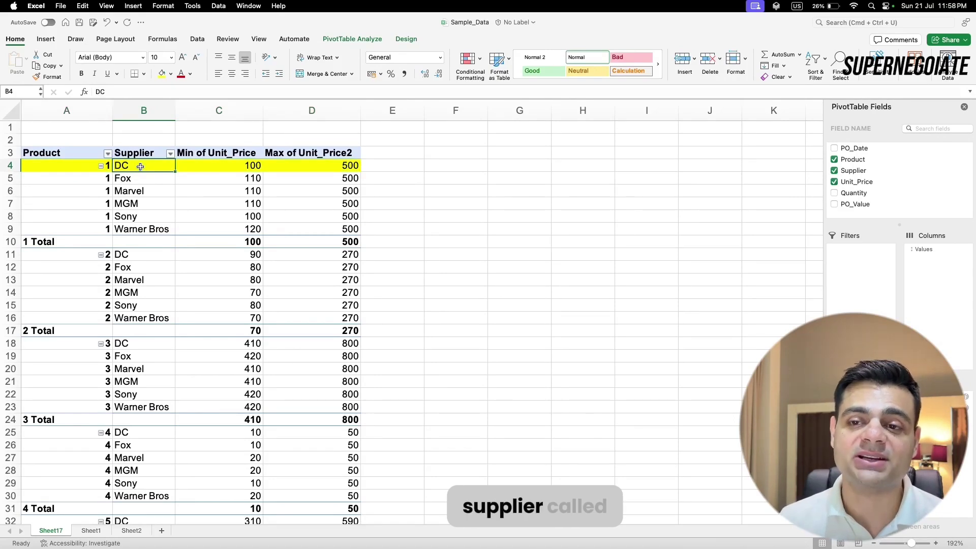
pyautogui.click(199, 170)
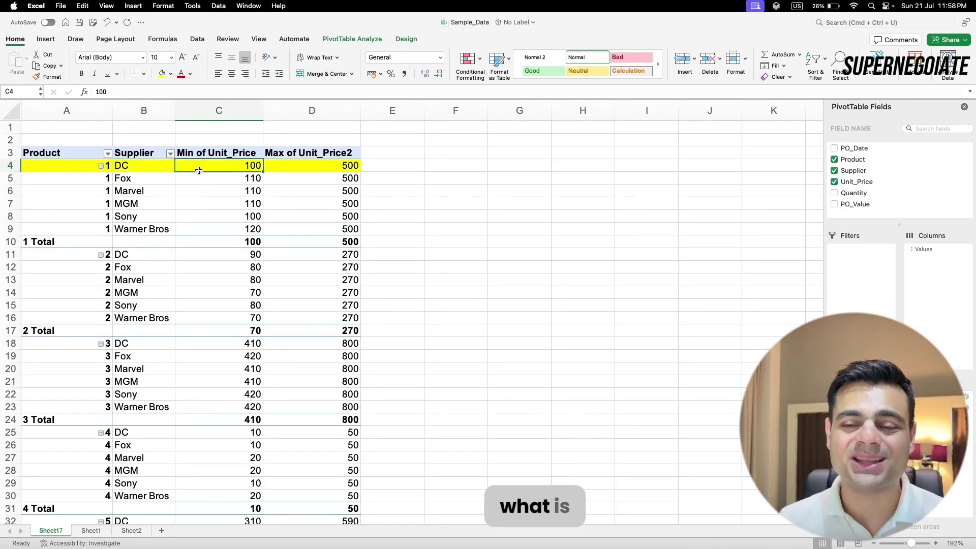
pyautogui.click(307, 169)
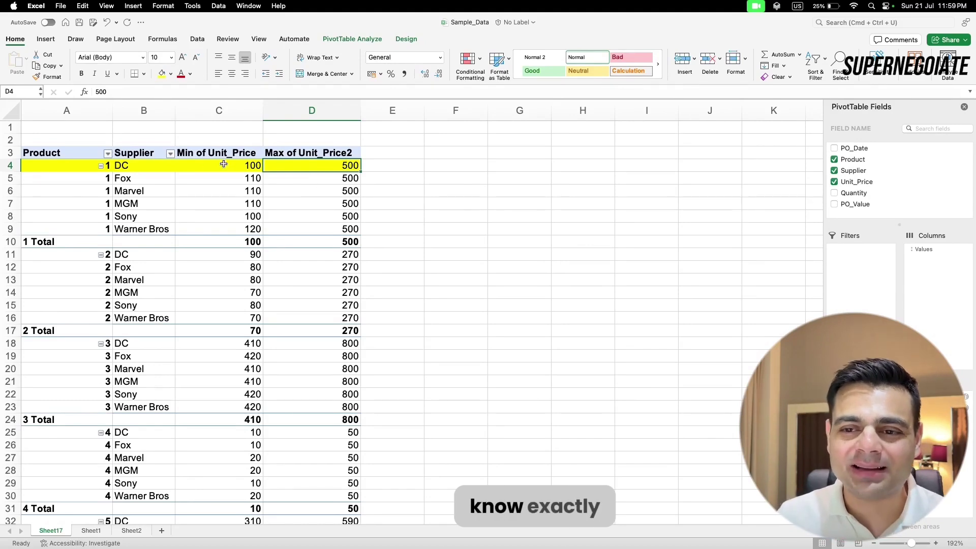
pyautogui.moveTo(224, 164); pyautogui.dragTo(310, 160)
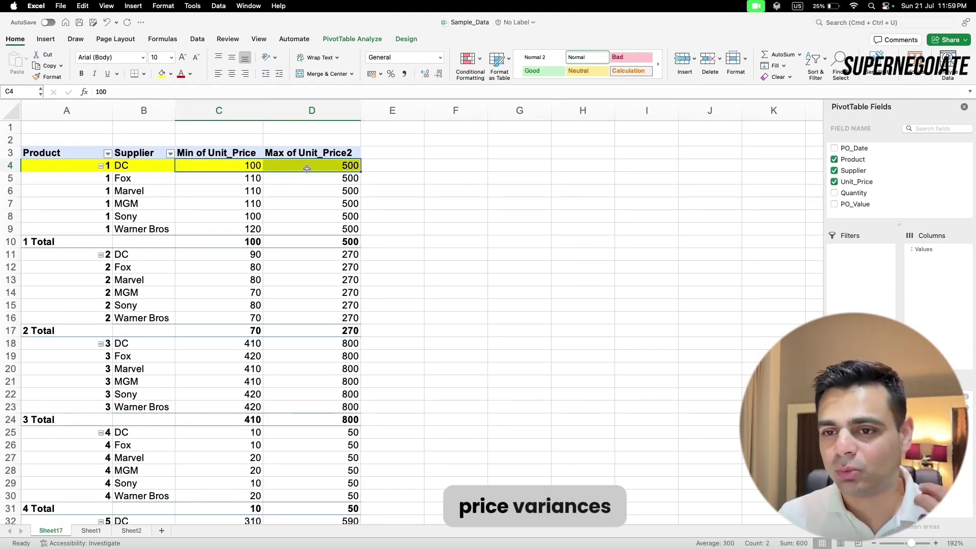
# - Sort the suppliers within each product by Min of Unit_Price in ascending order and review product 1's first rows
pyautogui.click(239, 163)
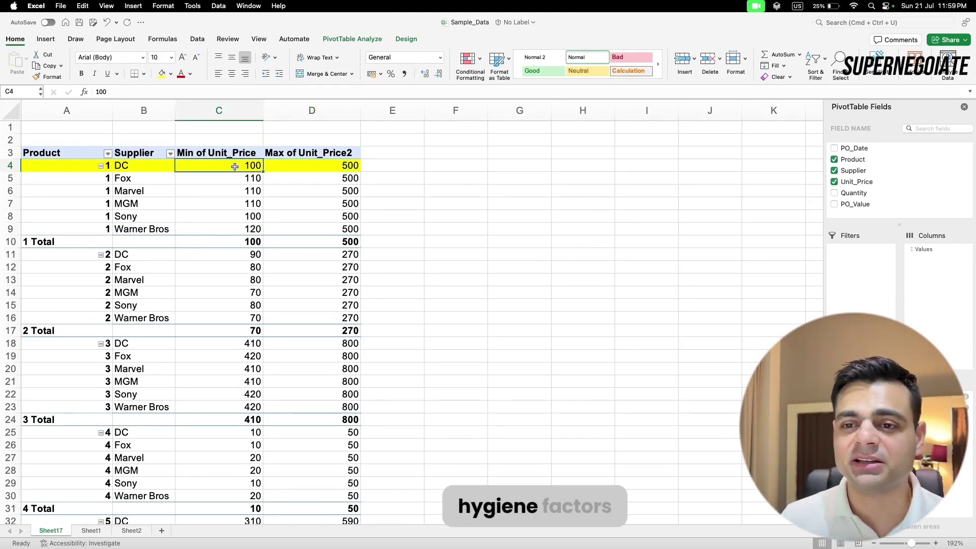
pyautogui.click(197, 39)
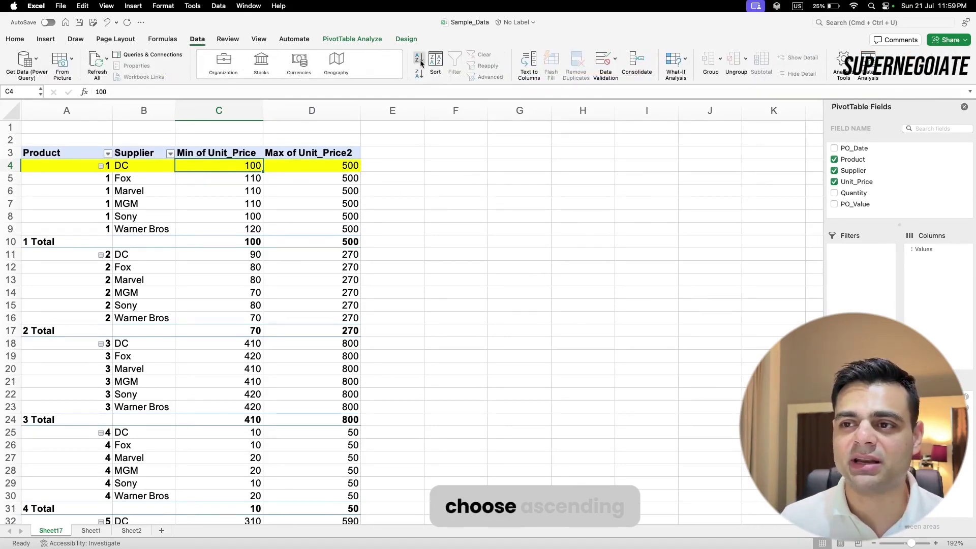
pyautogui.click(420, 59)
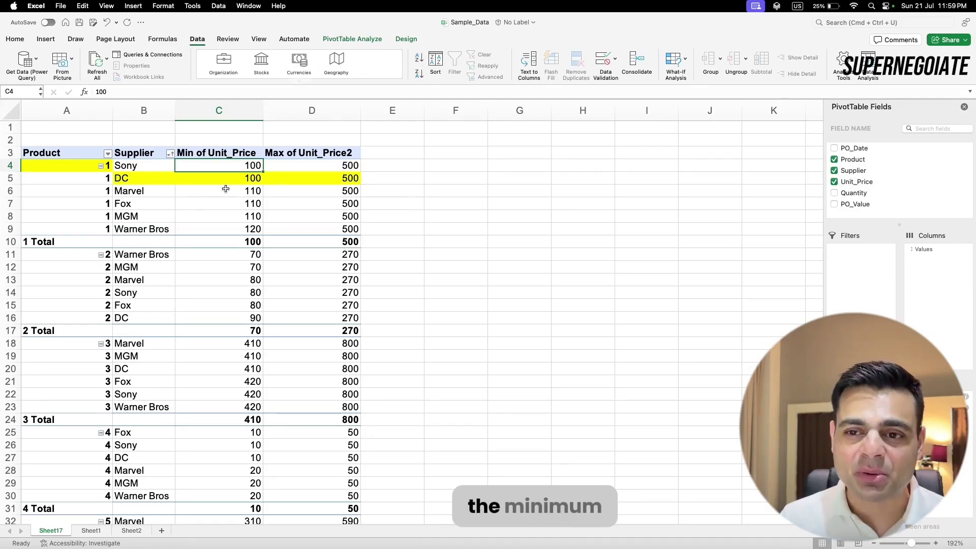
pyautogui.click(158, 167)
pyautogui.moveTo(157, 167); pyautogui.dragTo(345, 166)
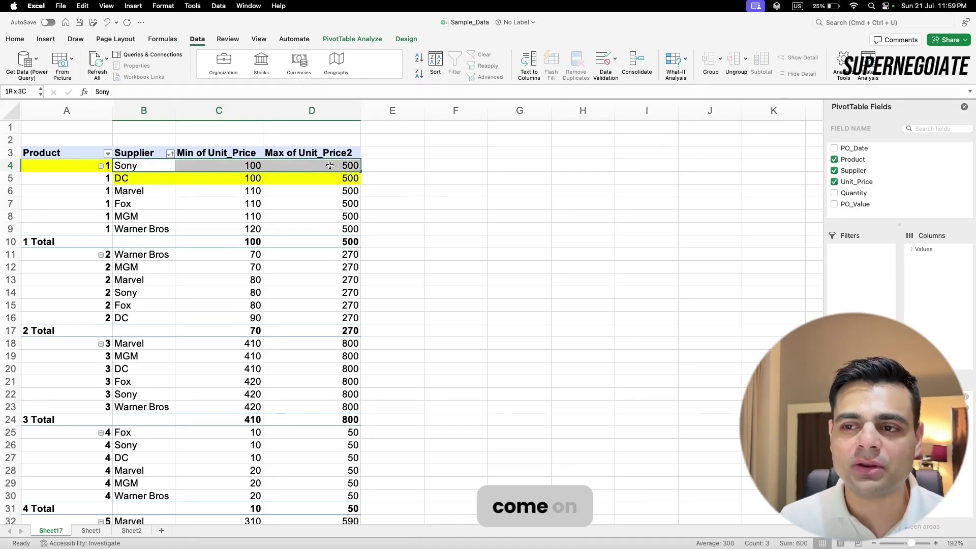
pyautogui.click(150, 196)
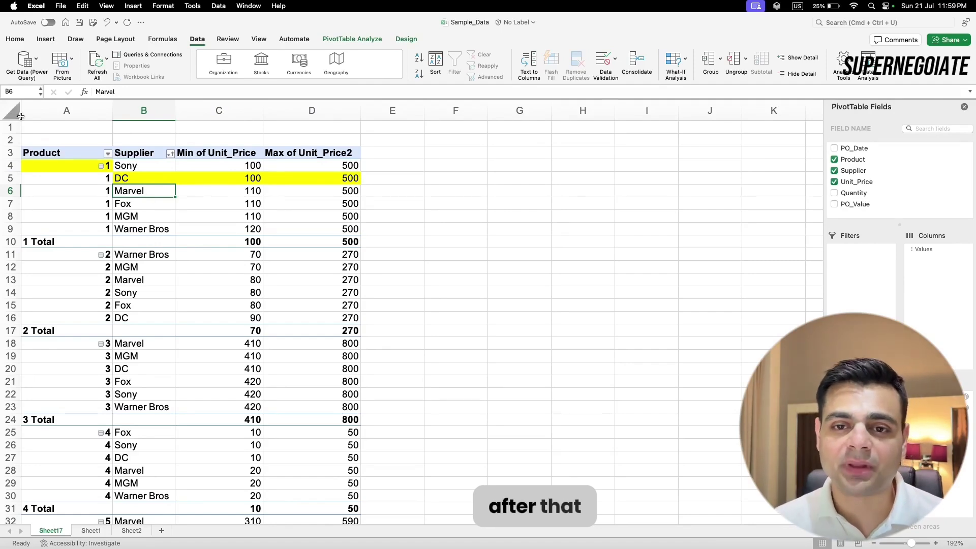
# - Copy the PivotTable without its Grand Total row, A3:D45, and paste it into cell A1 of a new sheet
pyautogui.moveTo(65, 154); pyautogui.dragTo(339, 490)
pyautogui.press('super+c')
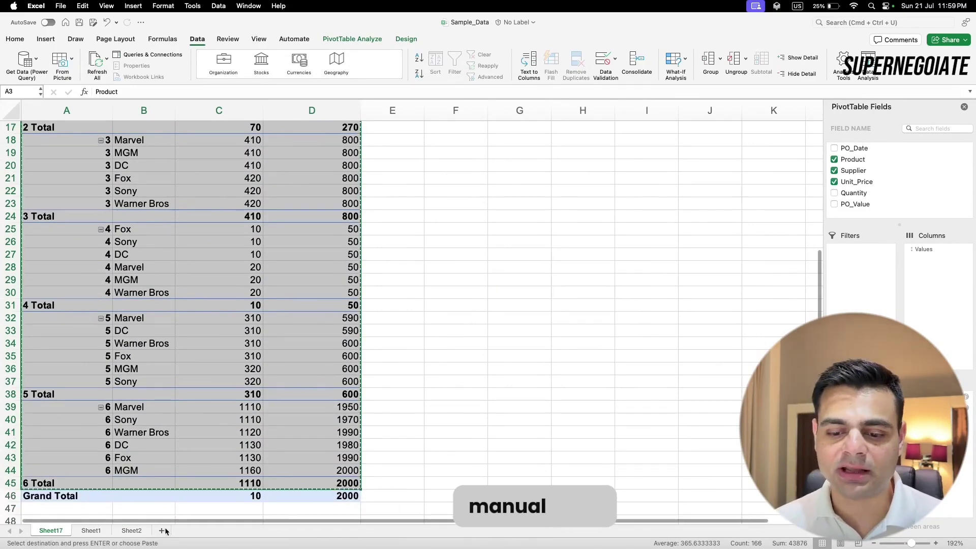
pyautogui.click(162, 530)
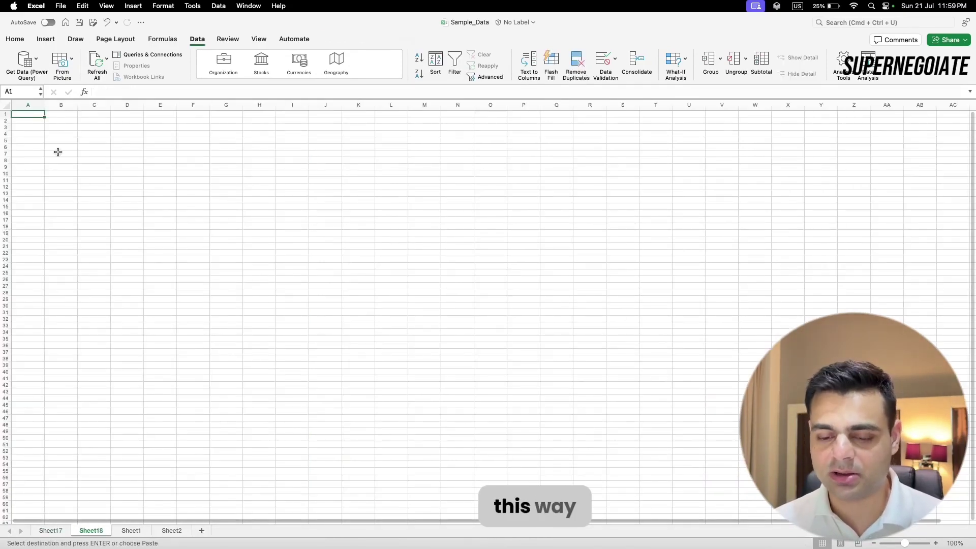
pyautogui.press('super+v')
pyautogui.scroll(5, 70, 153)
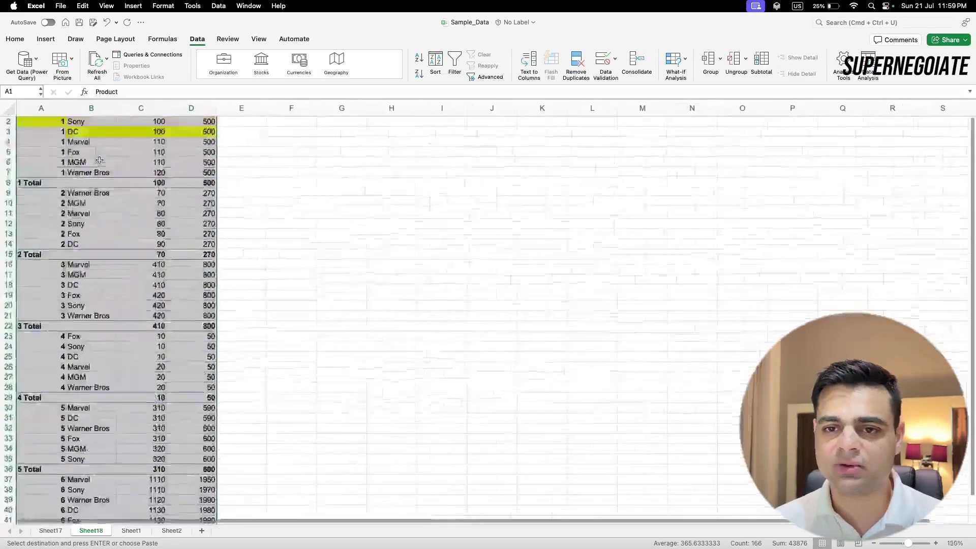
pyautogui.scroll(1, 134, 187)
pyautogui.scroll(1, 268, 247)
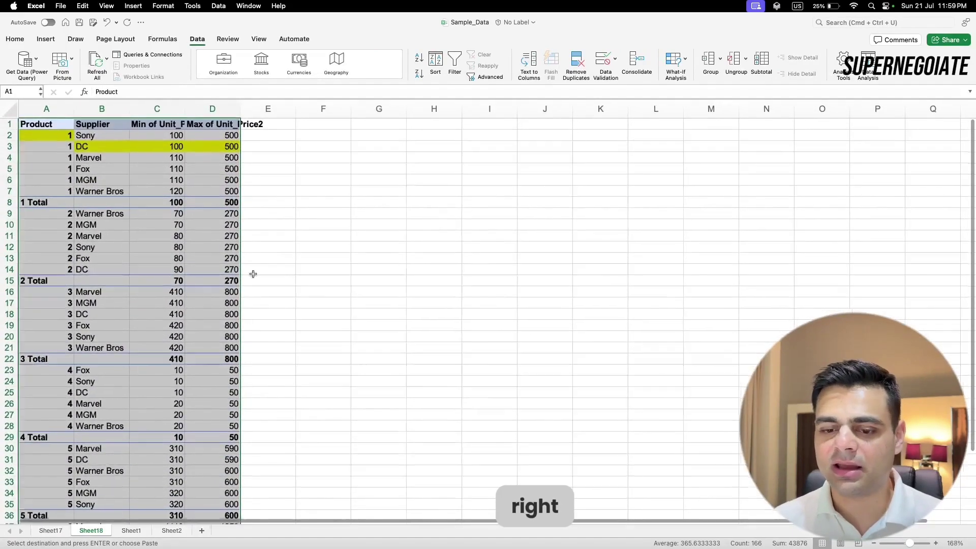
# - Rename the new sheet holding the pasted table as Helper Table
pyautogui.rightClick(102, 531)
pyautogui.click(144, 365)
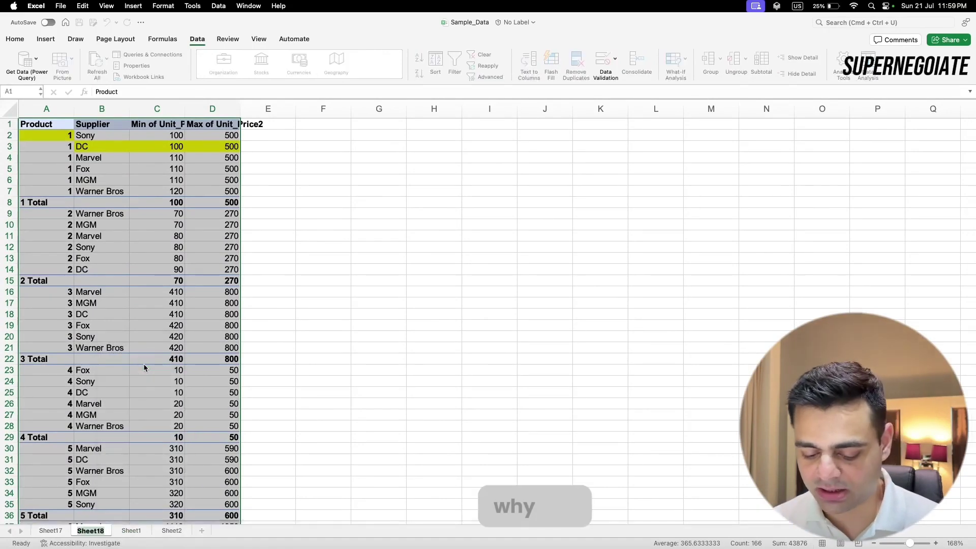
pyautogui.write('Helper Table')
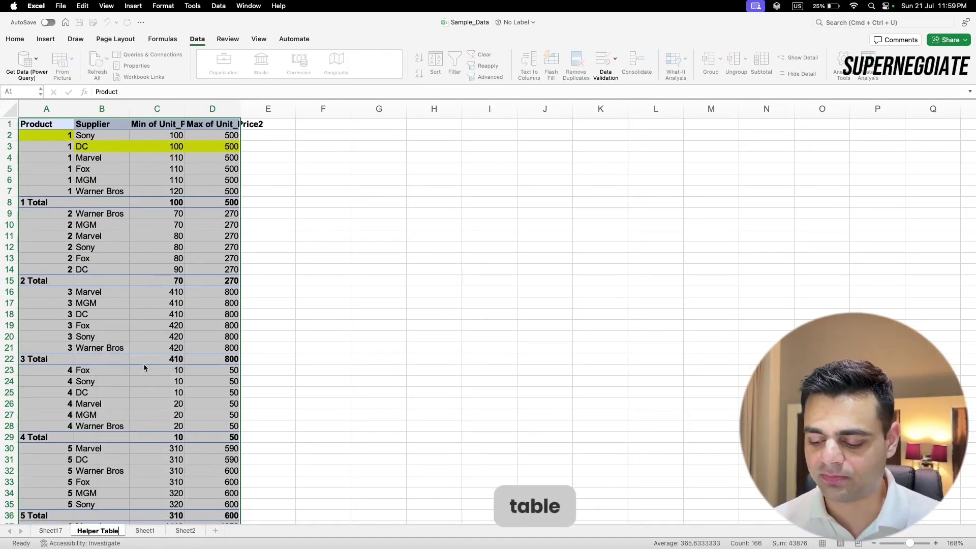
pyautogui.press('Return')
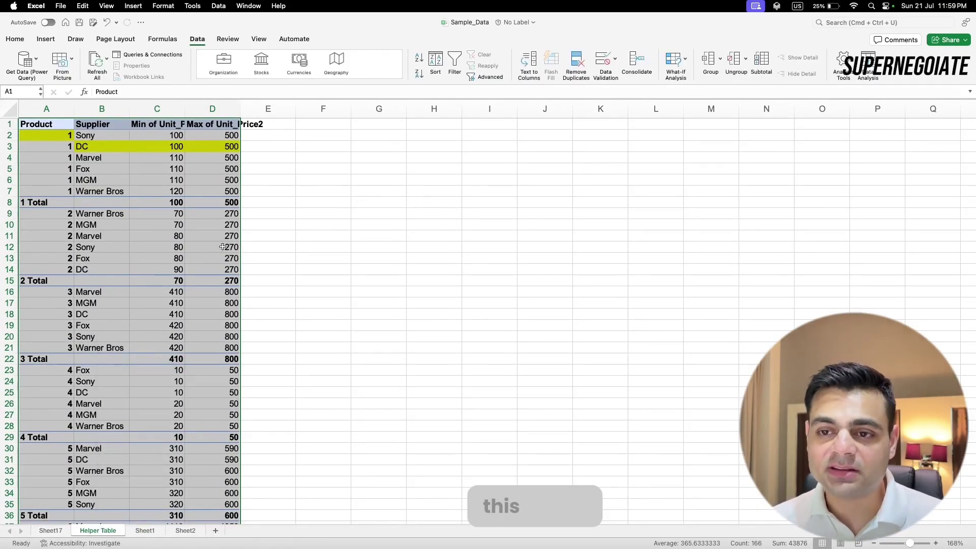
# - Widen columns C and D to fit their headings and add the heading Intel in cell E1
pyautogui.click(269, 134)
pyautogui.moveTo(189, 108); pyautogui.dragTo(291, 109)
pyautogui.click(306, 124)
pyautogui.write('Intel')
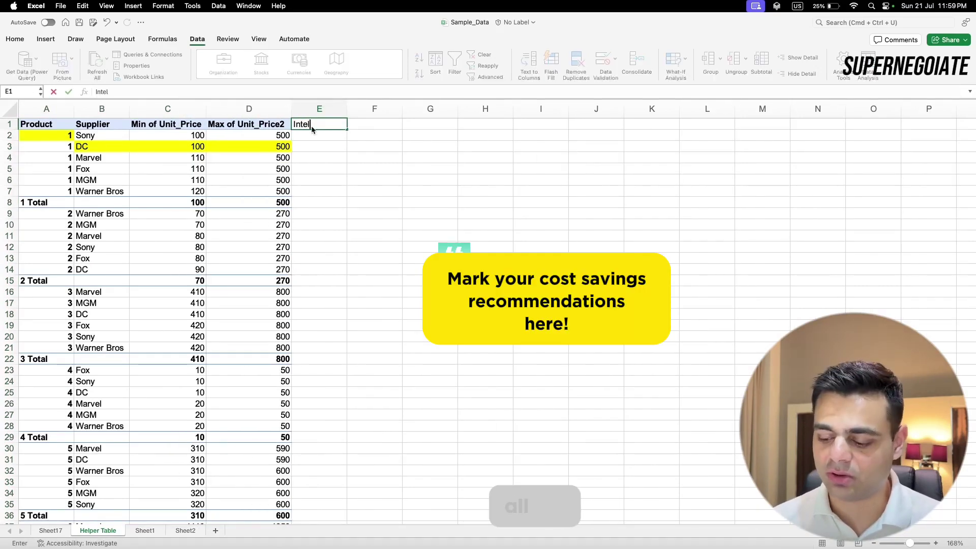
pyautogui.press('Return')
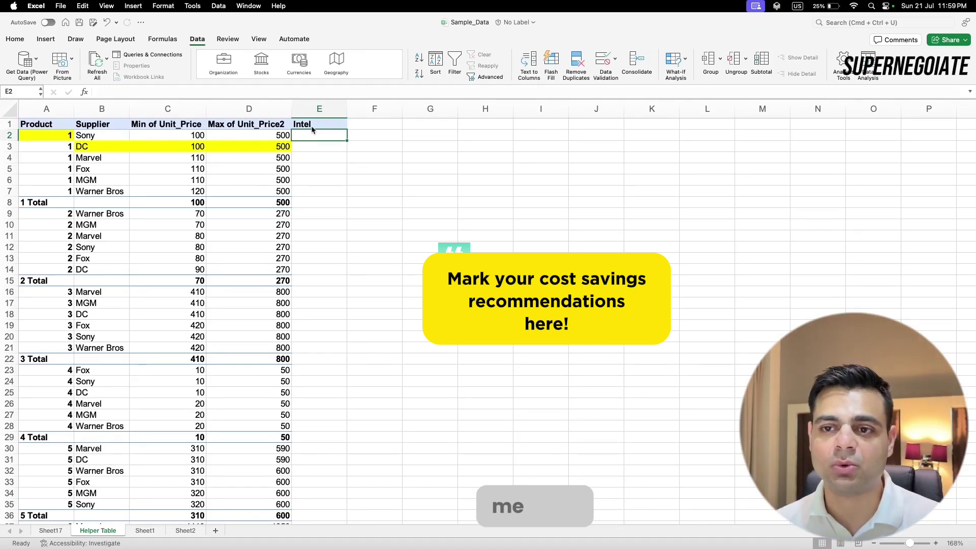
pyautogui.press('Left')
pyautogui.press('Left')
pyautogui.press('Left')
pyautogui.press('Left')
pyautogui.write('//')
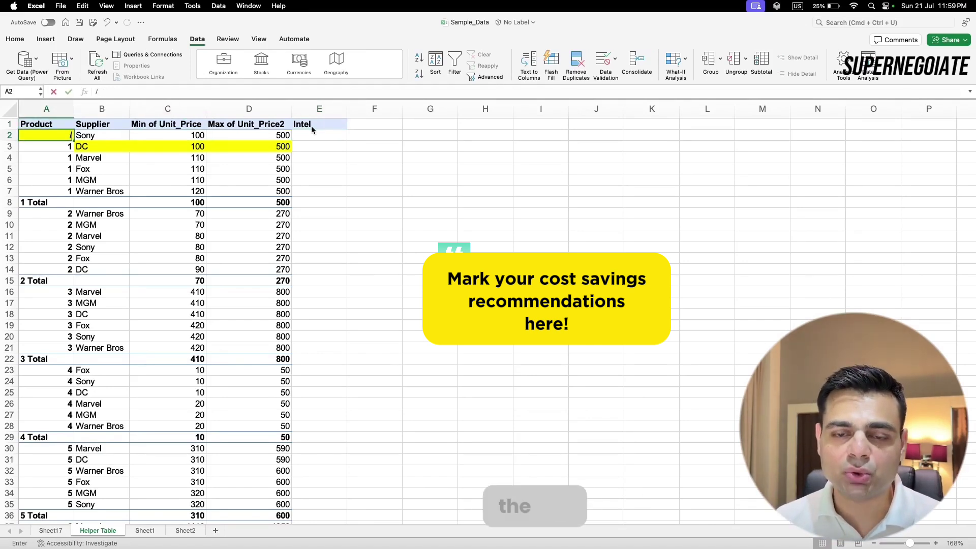
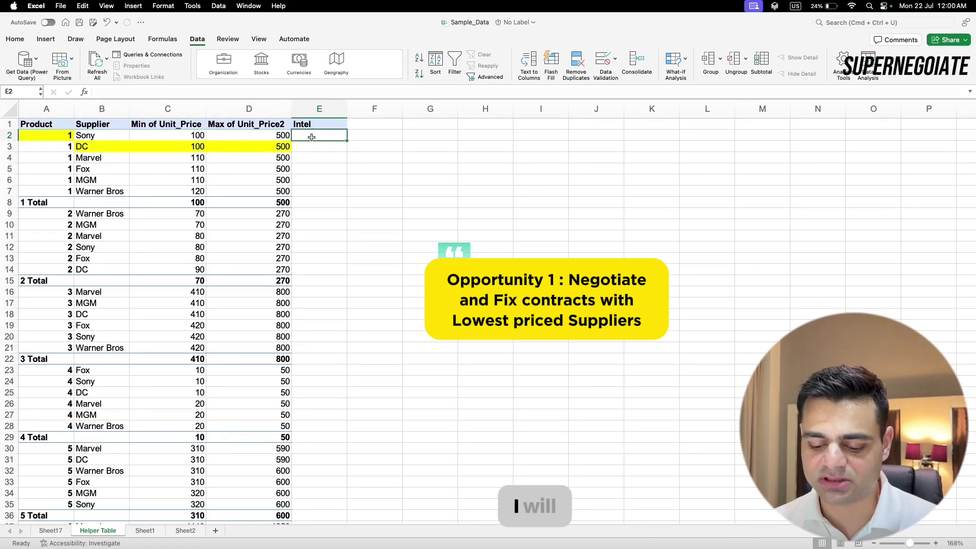
# - Enter Recommended Suppliers in the Intel column for product 1's Sony row and copy it to the DC row
pyautogui.write('Recommended')
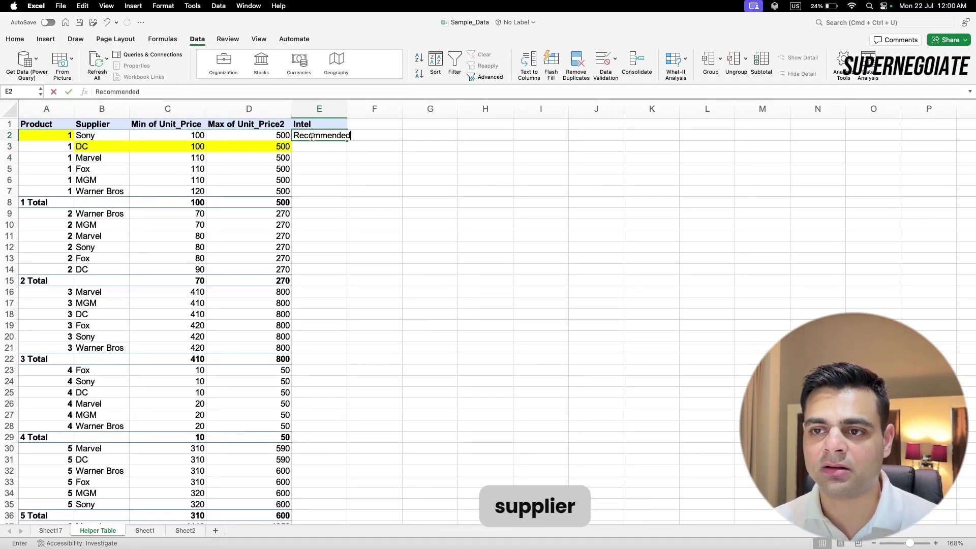
pyautogui.write(' Suppliers')
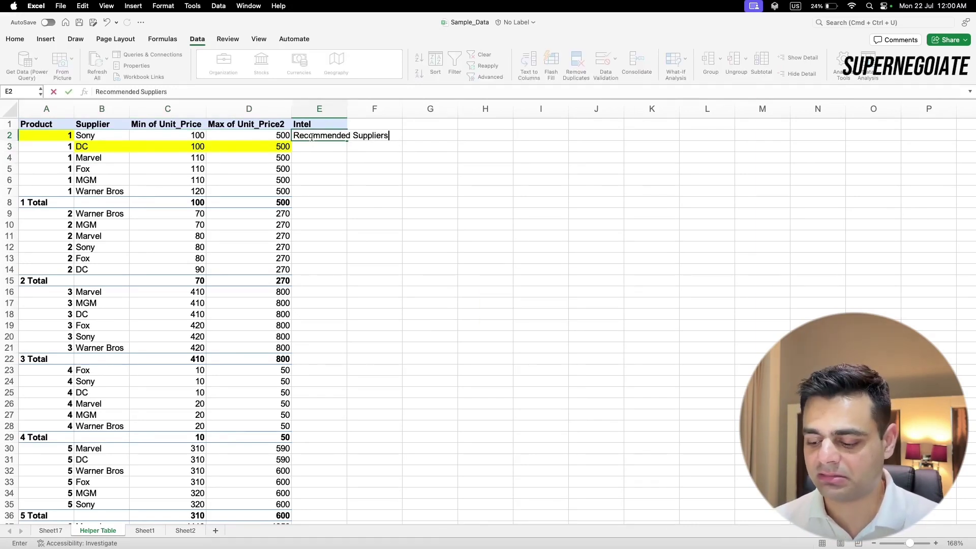
pyautogui.press('Return')
pyautogui.click(312, 139)
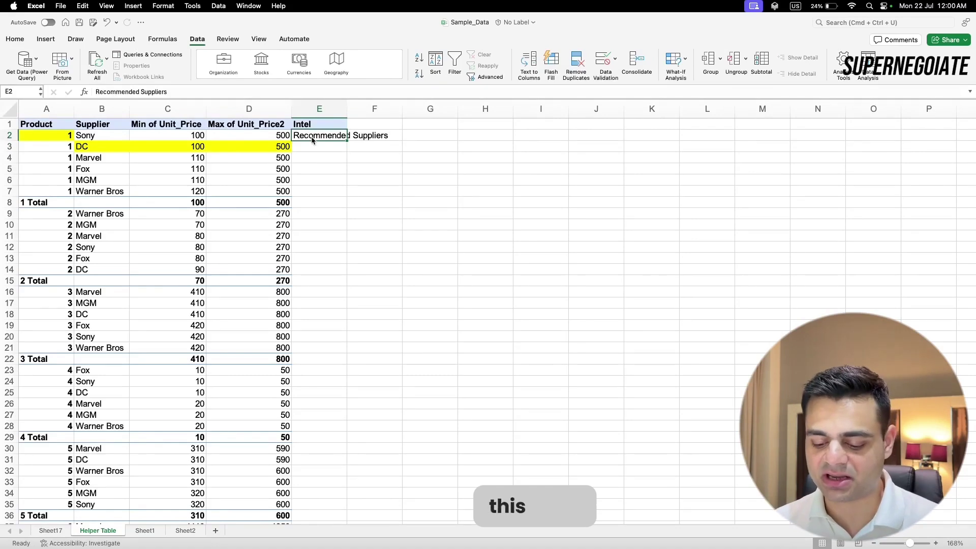
pyautogui.press('super+c')
pyautogui.press('Down')
pyautogui.press('super+v')
# - Paste Recommended Suppliers into the Intel column for product 2's Warner Bros and MGM rows, E9 and E10
pyautogui.press('Down')
pyautogui.press('Down')
pyautogui.press('Down')
pyautogui.press('Down')
pyautogui.press('Down')
pyautogui.press('Down')
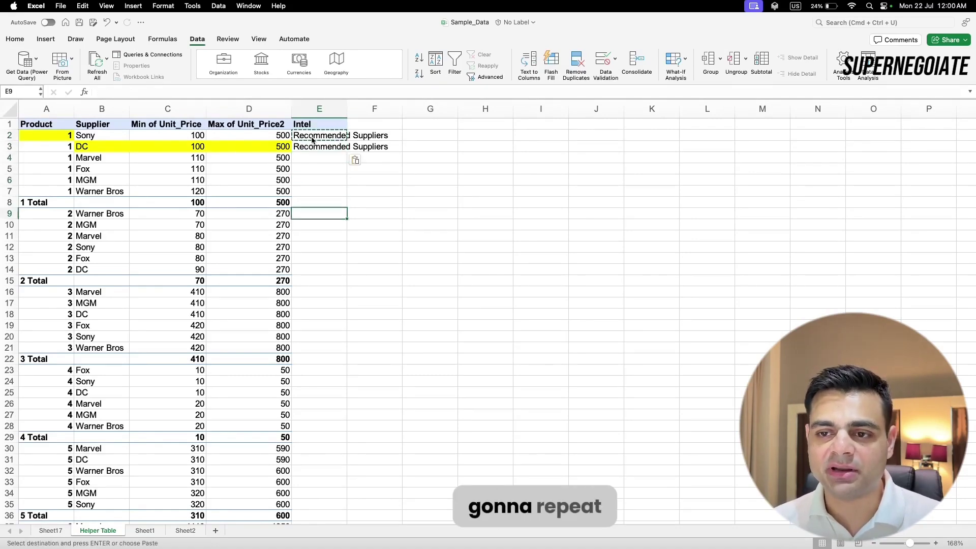
pyautogui.press('super+v')
pyautogui.press('Down')
pyautogui.press('super+v')
# - Paste Recommended Suppliers into the Intel column for product 3's Marvel, MGM and DC rows, E16 to E18
pyautogui.press('Down')
pyautogui.press('Down')
pyautogui.press('Down')
pyautogui.press('Down')
pyautogui.press('Down')
pyautogui.press('Down')
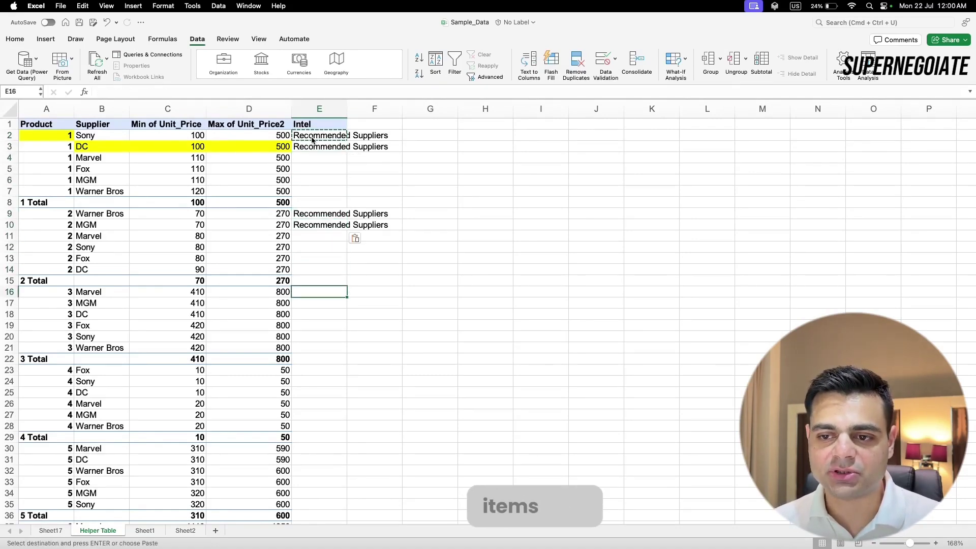
pyautogui.press('super+v')
pyautogui.press('Down')
pyautogui.press('super+v')
pyautogui.press('Down')
pyautogui.press('super+v')
# - Paste Recommended Suppliers into the Intel column for product 4's Fox, Sony and DC rows, E23 to E25
pyautogui.press('Down')
pyautogui.press('Down')
pyautogui.press('Down')
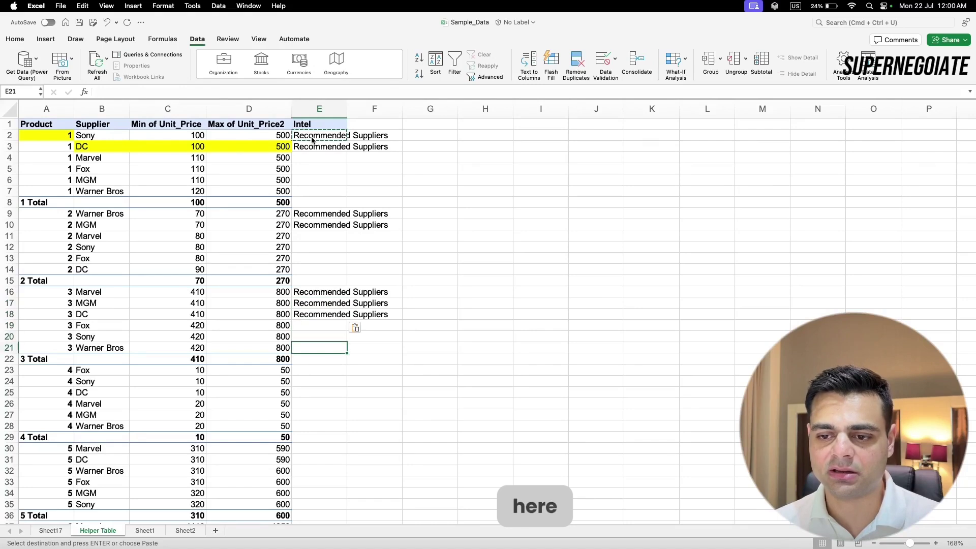
pyautogui.press('Down')
pyautogui.press('Down')
pyautogui.press('Down')
pyautogui.press('Up')
pyautogui.press('super+v')
pyautogui.press('Down')
pyautogui.press('super+v')
pyautogui.press('Down')
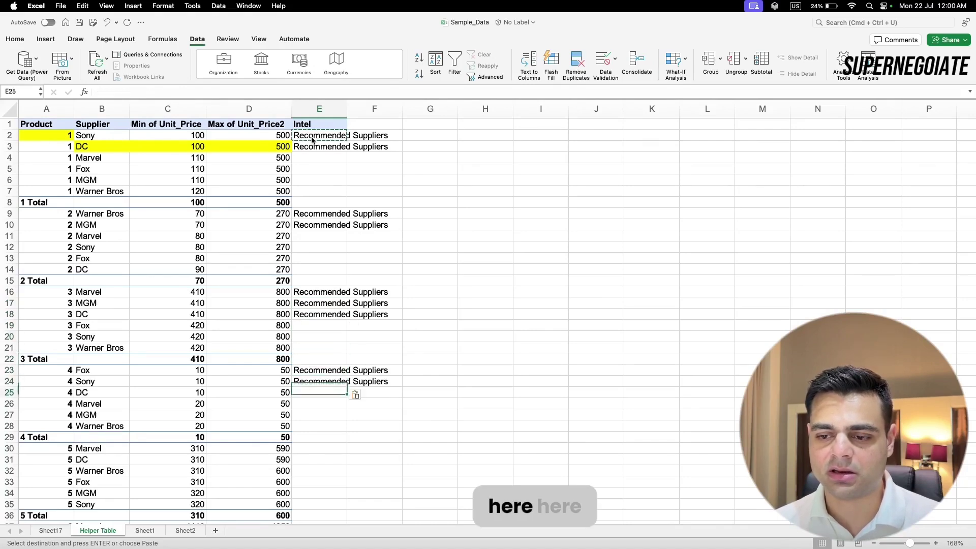
pyautogui.press('super+v')
# - Paste Recommended Suppliers into the Intel column for product 5's Marvel, DC, Warner Bros and Fox rows, E30 to E33
pyautogui.press('Down')
pyautogui.press('Down')
pyautogui.press('Down')
pyautogui.press('Down')
pyautogui.press('Down')
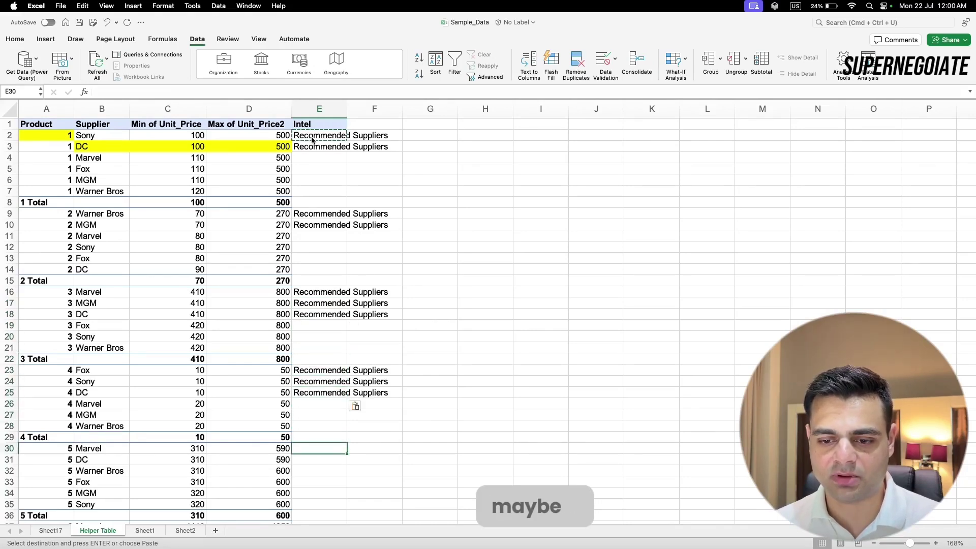
pyautogui.press('super+v')
pyautogui.press('Down')
pyautogui.press('super+v')
pyautogui.press('Down')
pyautogui.press('super+v')
pyautogui.press('Down')
pyautogui.press('super+v')
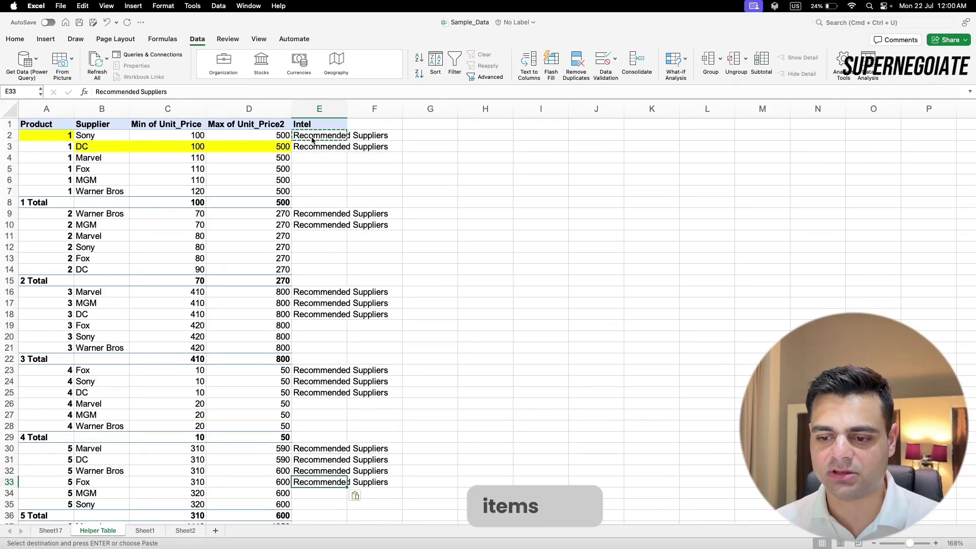
# - Paste Recommended Suppliers for product 6's Marvel and Sony rows, E37 and E38, and widen the Intel column to fit the text
pyautogui.scroll(-5, 406, 193)
pyautogui.click(316, 343)
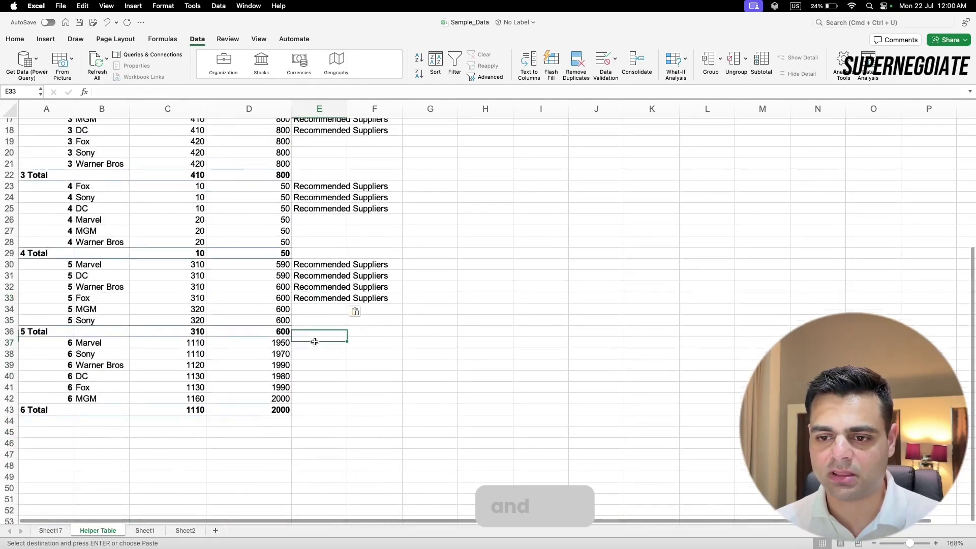
pyautogui.press('super+v')
pyautogui.press('Down')
pyautogui.press('super+v')
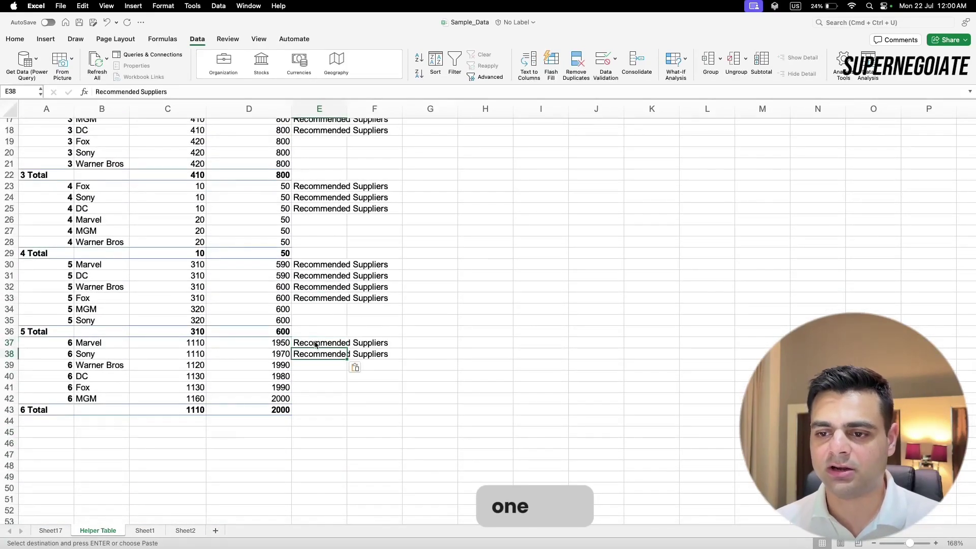
pyautogui.scroll(5, 310, 216)
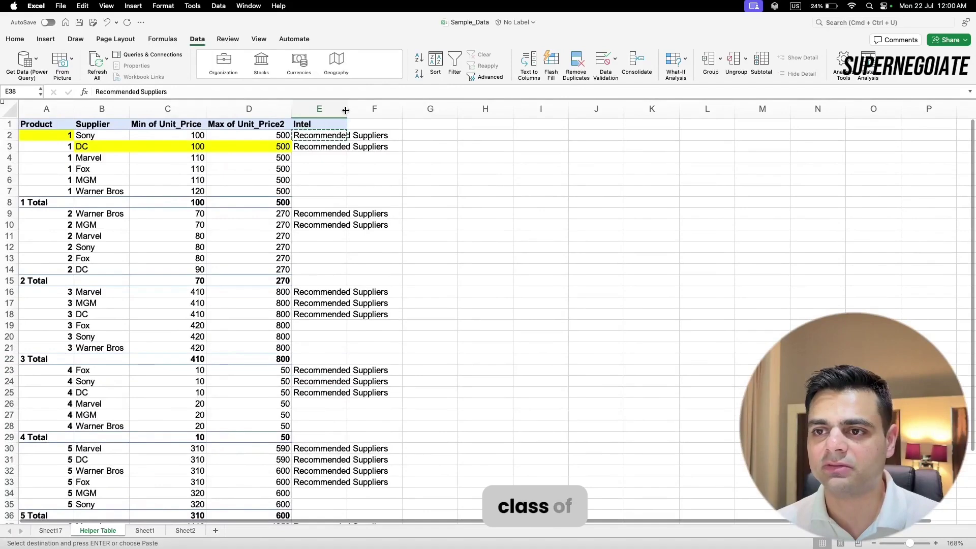
pyautogui.moveTo(347, 109); pyautogui.dragTo(397, 108)
pyautogui.click(111, 176)
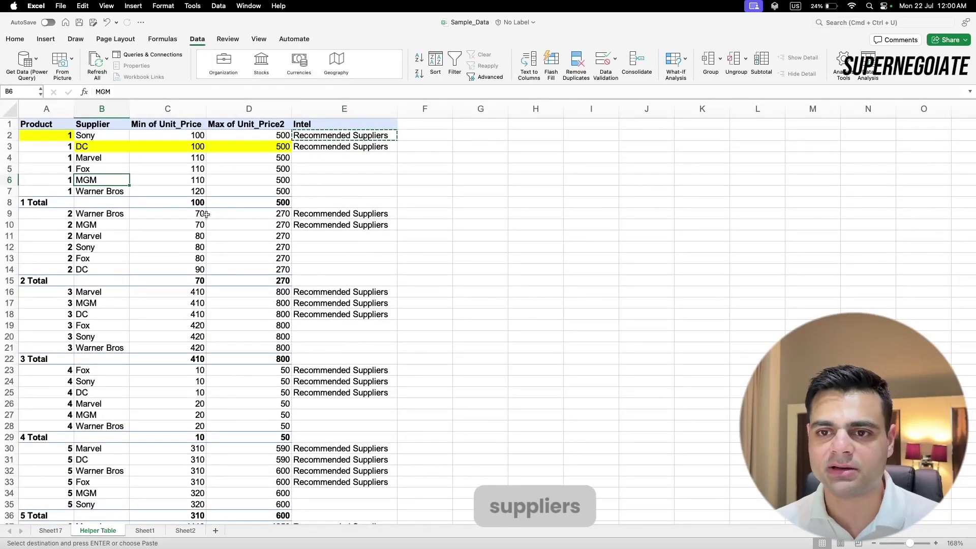
# - Add the heading Intel in cell G1 of Sheet1, beside the PO_Value column
pyautogui.click(144, 531)
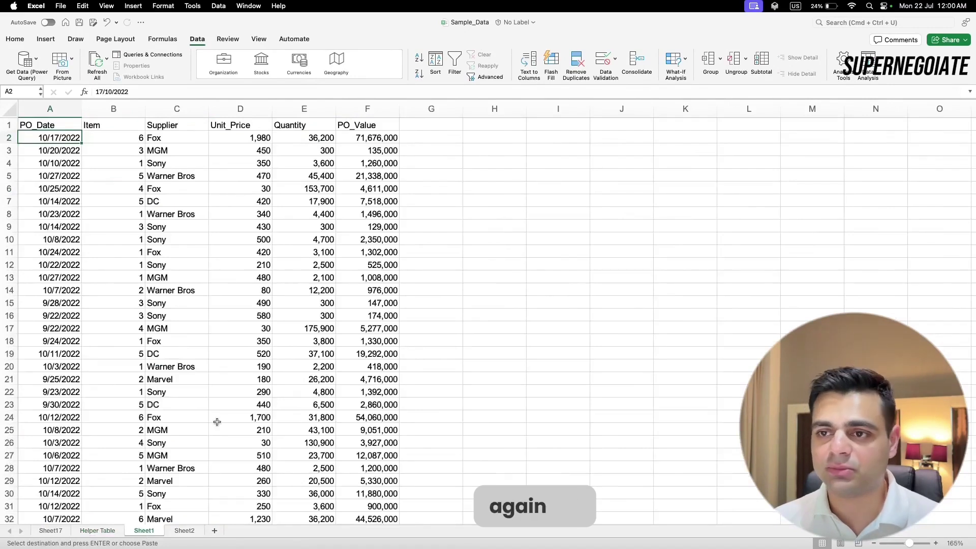
pyautogui.click(411, 127)
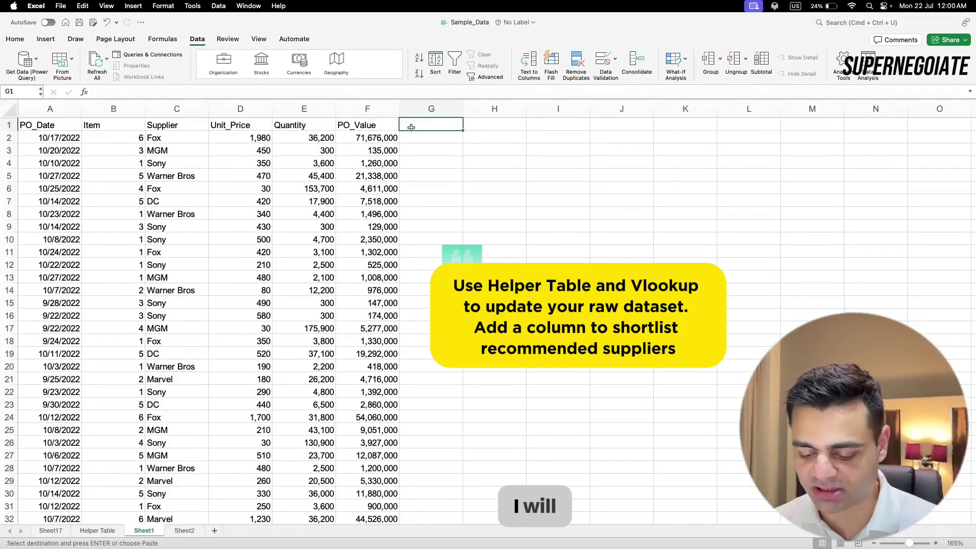
pyautogui.write('Intel')
pyautogui.press('Return')
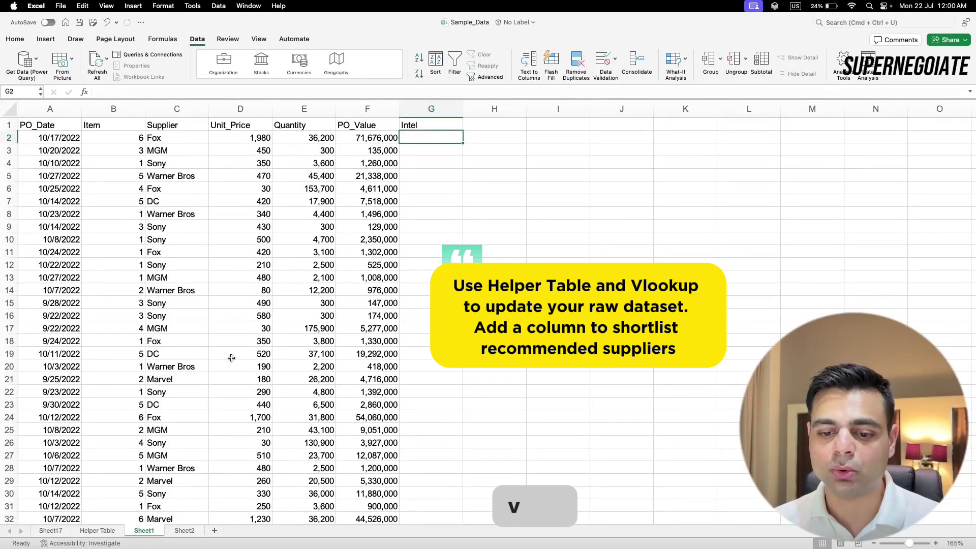
pyautogui.moveTo(123, 143); pyautogui.dragTo(366, 139)
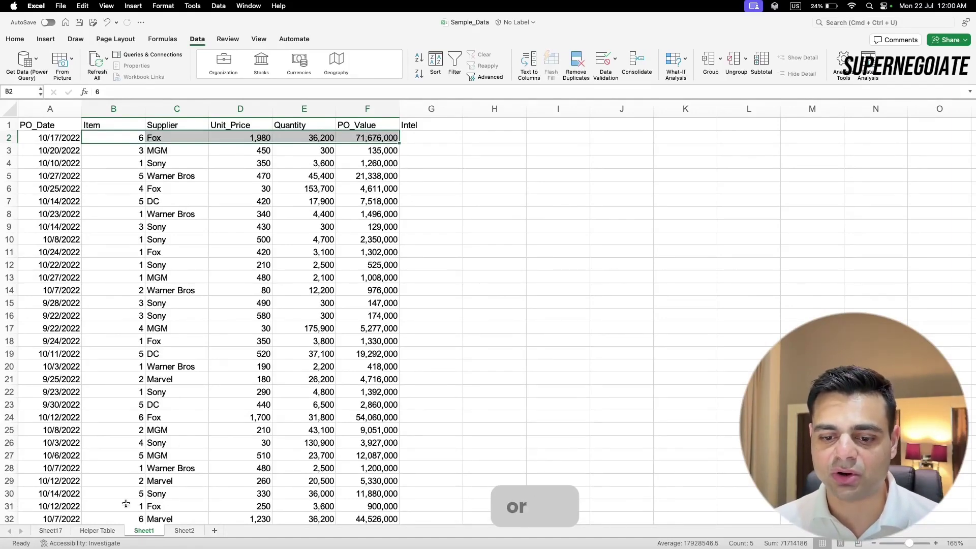
# - Insert a column before Intel in the Helper Table sheet and give it the heading Code
pyautogui.click(110, 532)
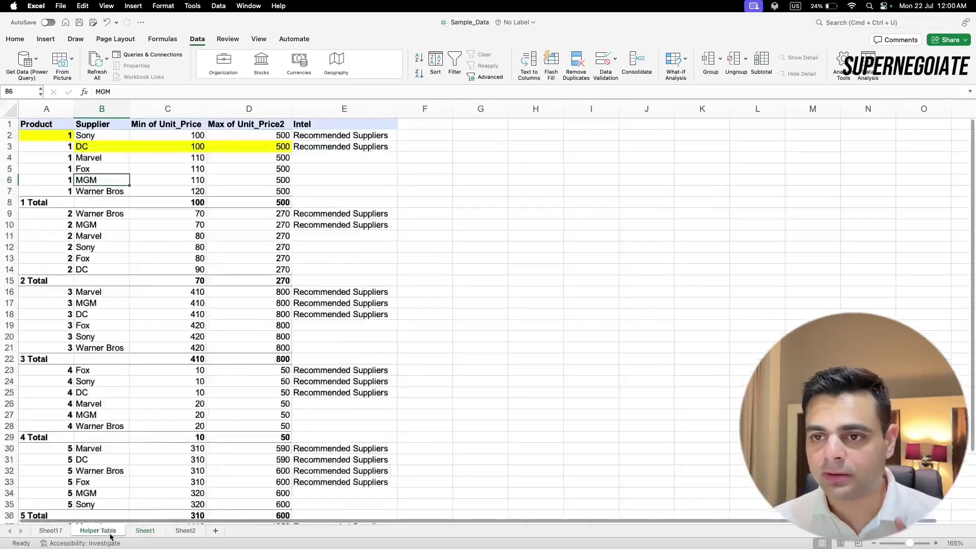
pyautogui.click(345, 109)
pyautogui.rightClick(350, 112)
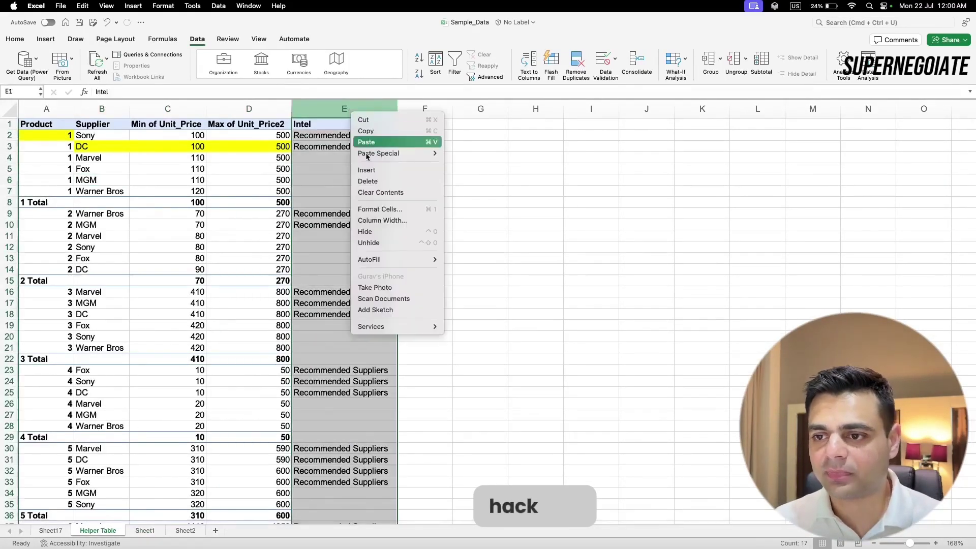
pyautogui.click(401, 213)
pyautogui.press('Escape')
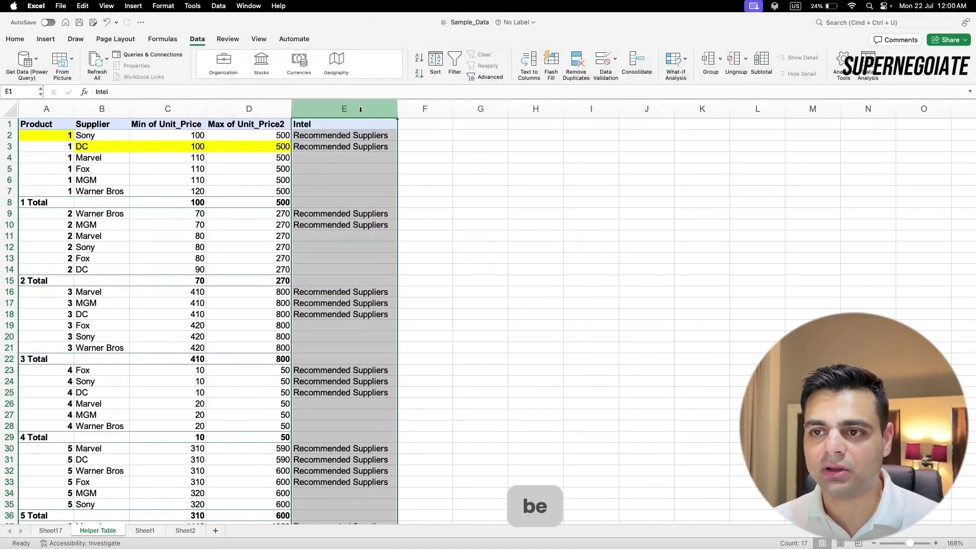
pyautogui.rightClick(360, 109)
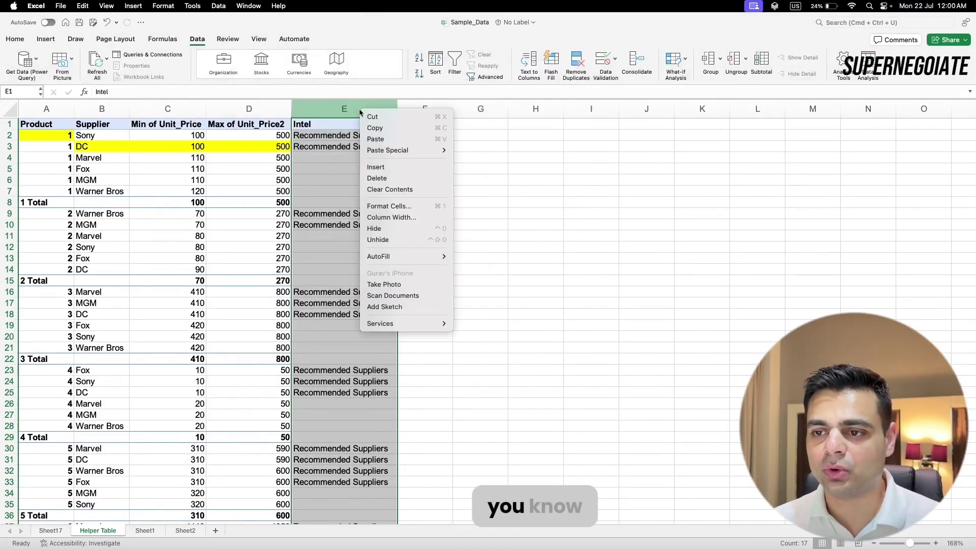
pyautogui.click(399, 167)
pyautogui.click(328, 124)
pyautogui.write('C')
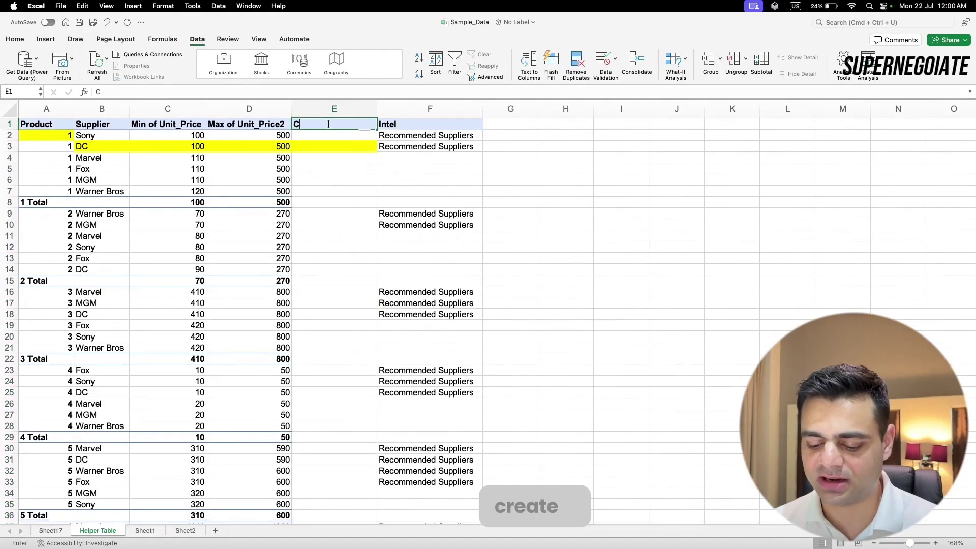
pyautogui.write('ode')
pyautogui.press('Return')
# - Enter =CONCATENATE(A2,B2) in cell E2 of the Helper Table sheet to combine product and supplier under Code
pyautogui.write('=')
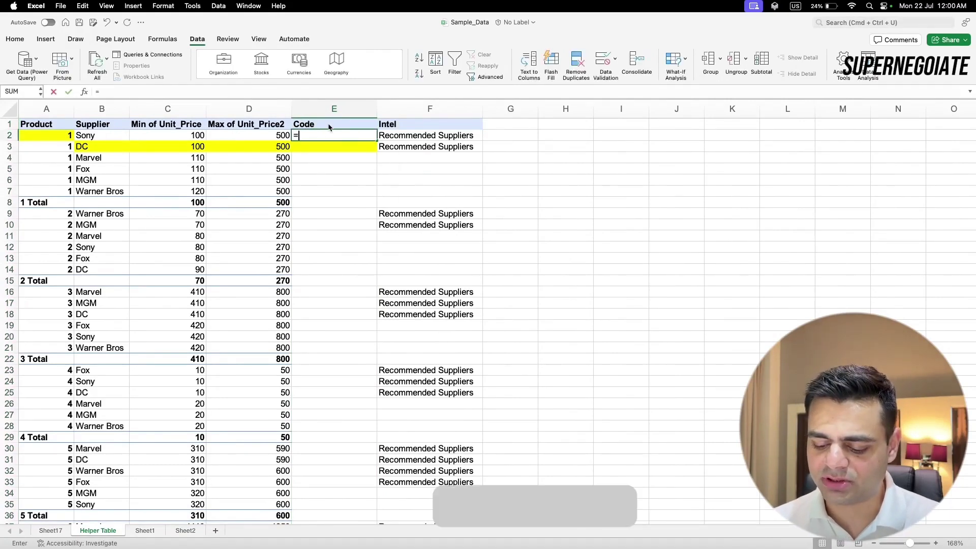
pyautogui.write('concatenate')
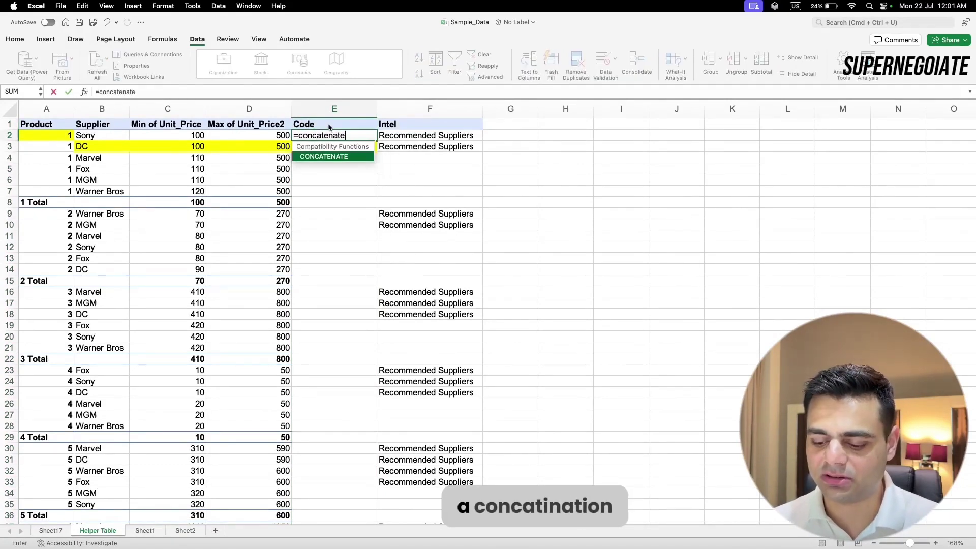
pyautogui.write('(')
pyautogui.press('Left')
pyautogui.press('Left')
pyautogui.press('Left')
pyautogui.press('Left')
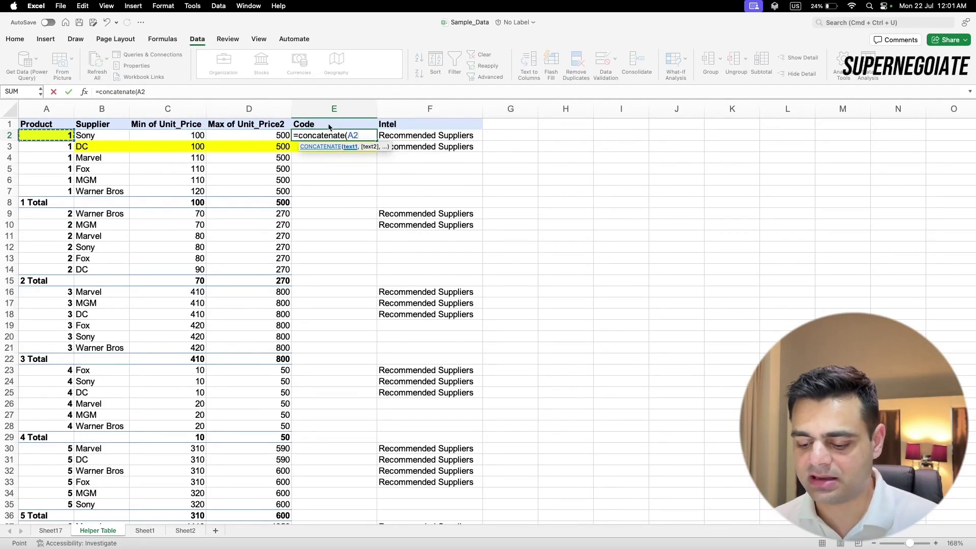
pyautogui.write(',')
pyautogui.press('Left')
pyautogui.press('Left')
pyautogui.press('Left')
pyautogui.write('?')
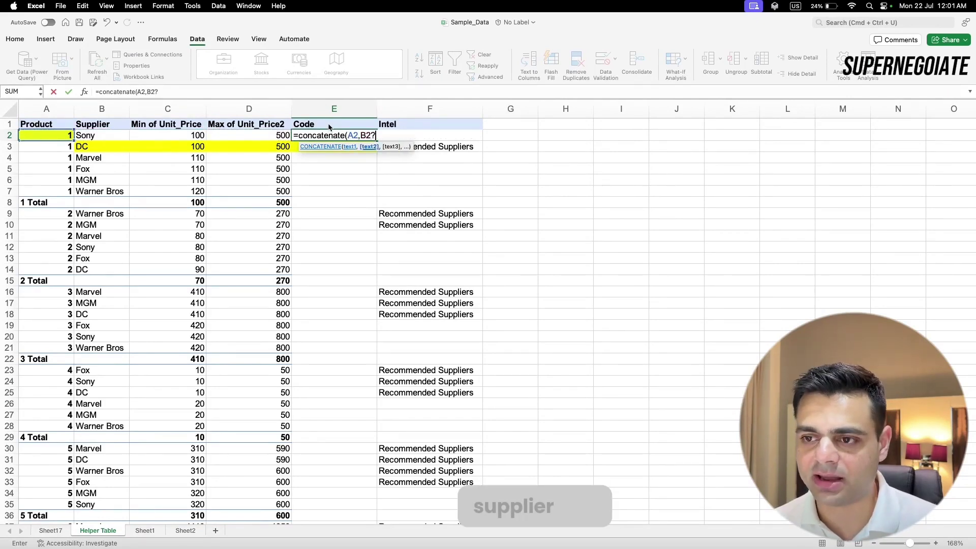
pyautogui.press('BackSpace')
pyautogui.write(')')
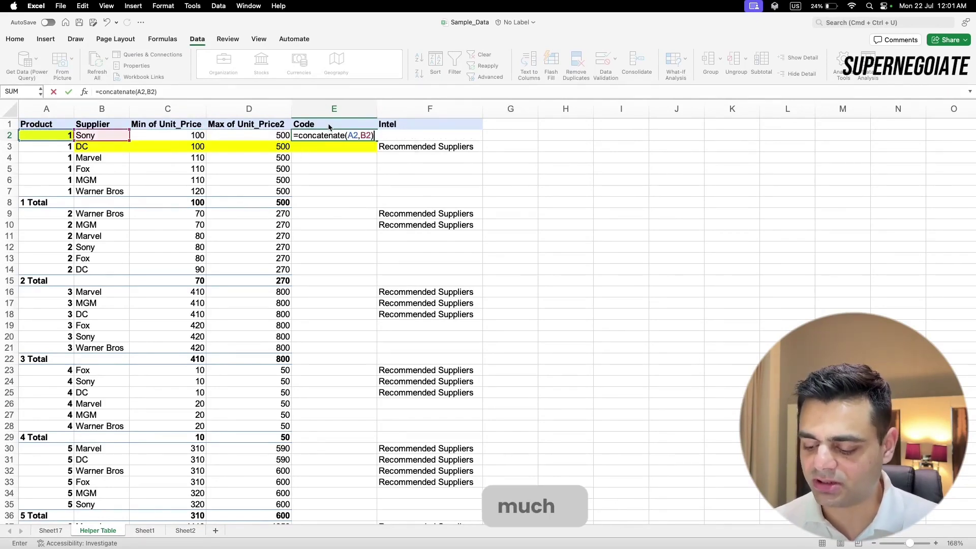
pyautogui.press('Return')
# - Fill the Code formula from E2 down the whole column of the Helper Table sheet
pyautogui.click(336, 136)
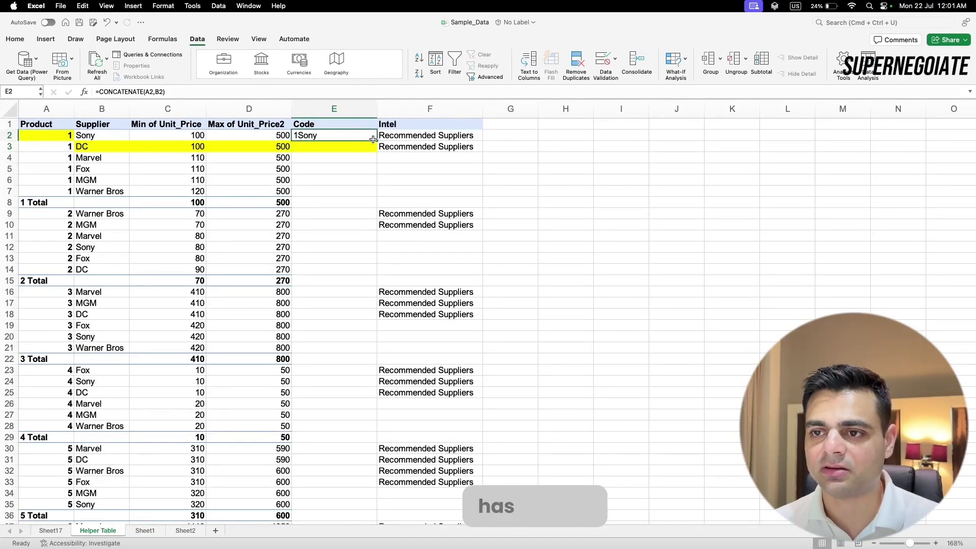
pyautogui.doubleClick(376, 139)
pyautogui.click(301, 202)
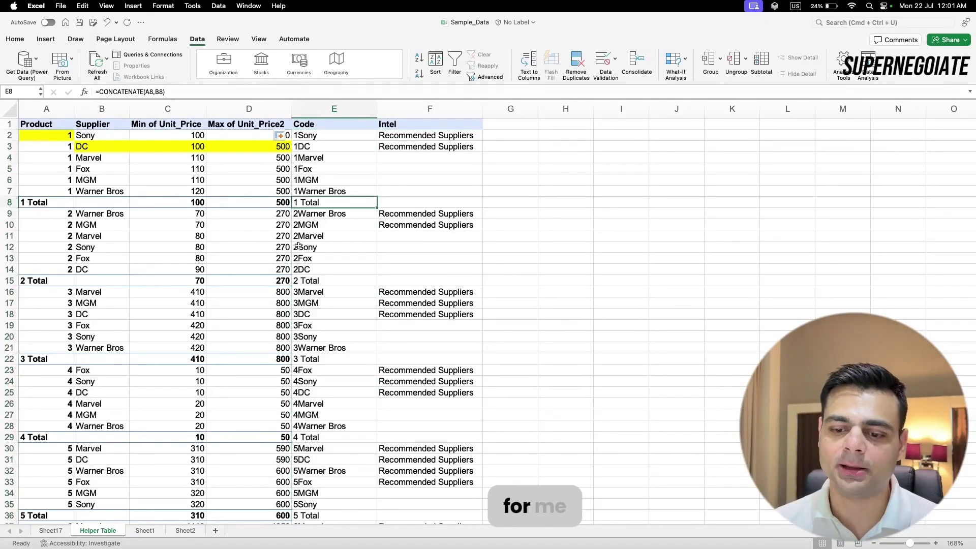
# - Start a VLOOKUP formula in cell G2 of Sheet1 with CONCATENATE(B2,C2) as its lookup value
pyautogui.click(144, 530)
pyautogui.click(423, 137)
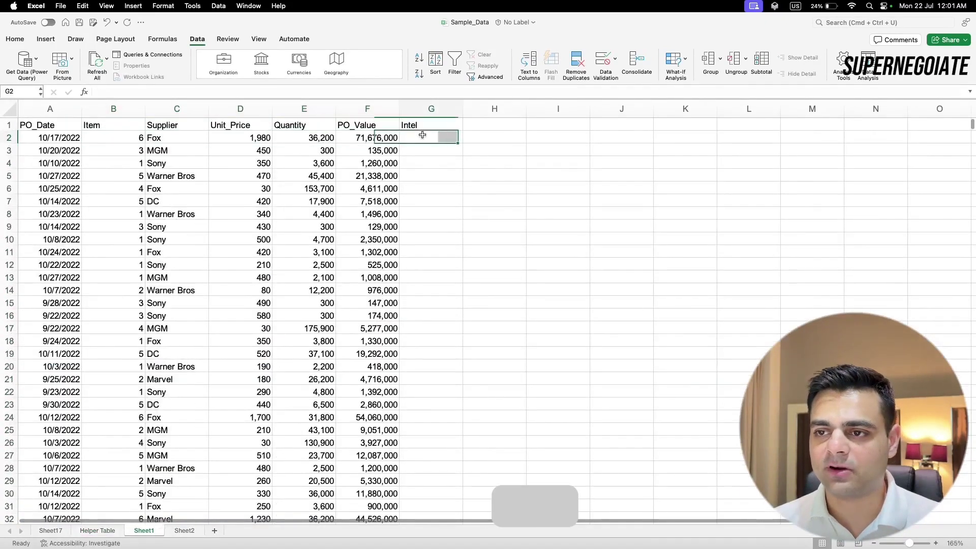
pyautogui.write('=vloo')
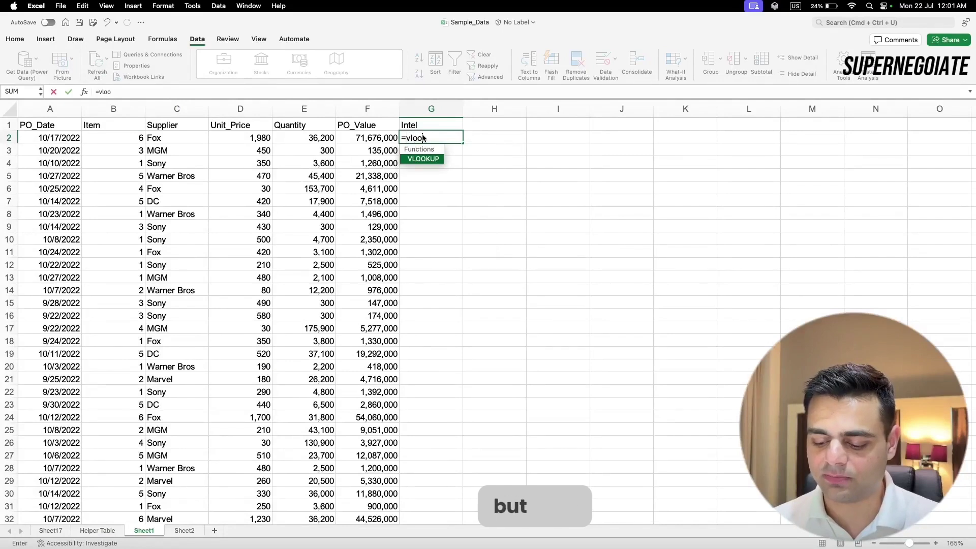
pyautogui.write('kup(conc')
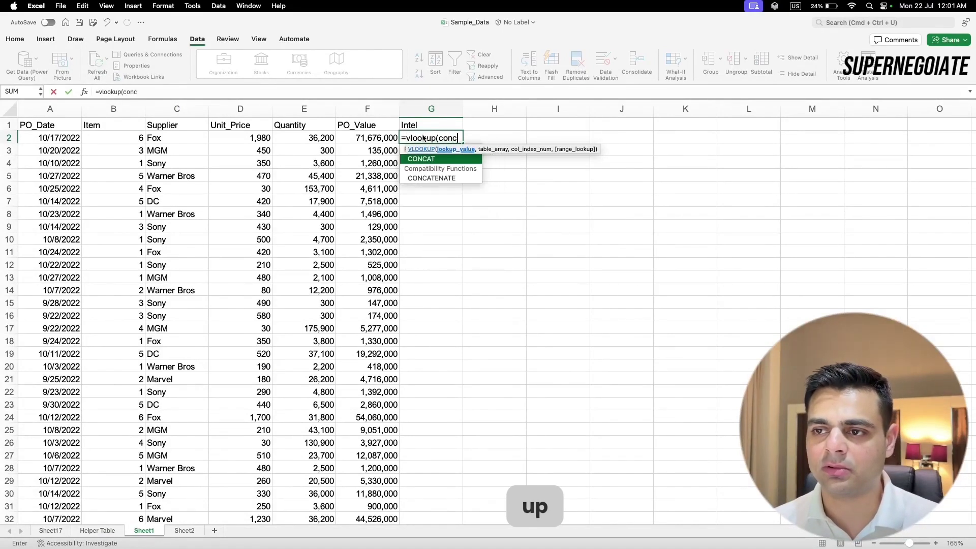
pyautogui.write('atenate(')
pyautogui.press('Left')
pyautogui.press('Left')
pyautogui.press('Left')
pyautogui.press('Left')
pyautogui.press('Left')
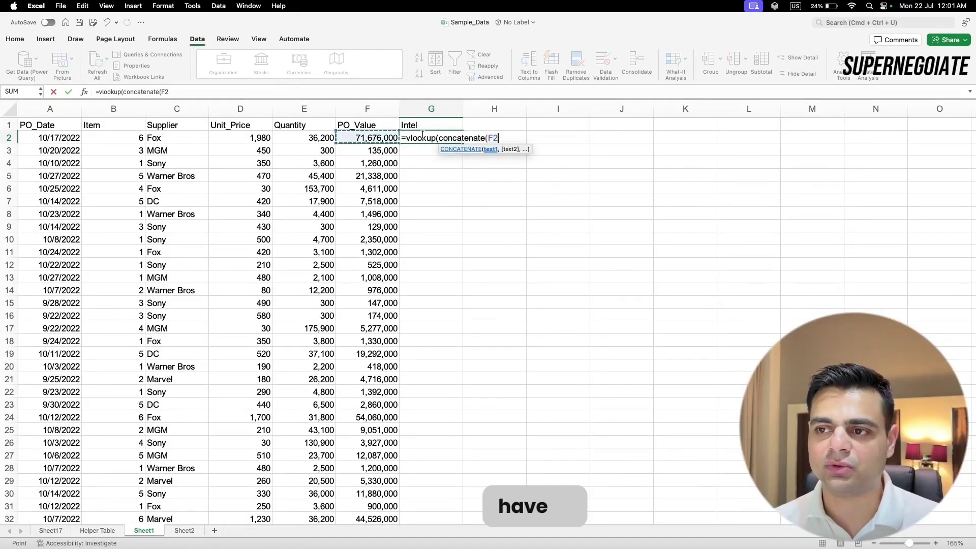
pyautogui.write(',')
pyautogui.press('Left')
pyautogui.press('Left')
pyautogui.press('Left')
pyautogui.press('Left')
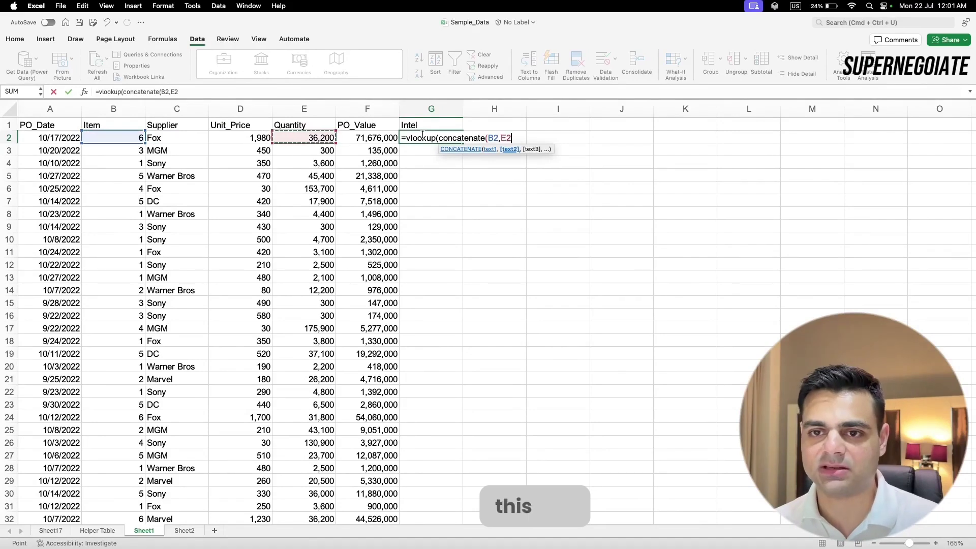
pyautogui.write('),')
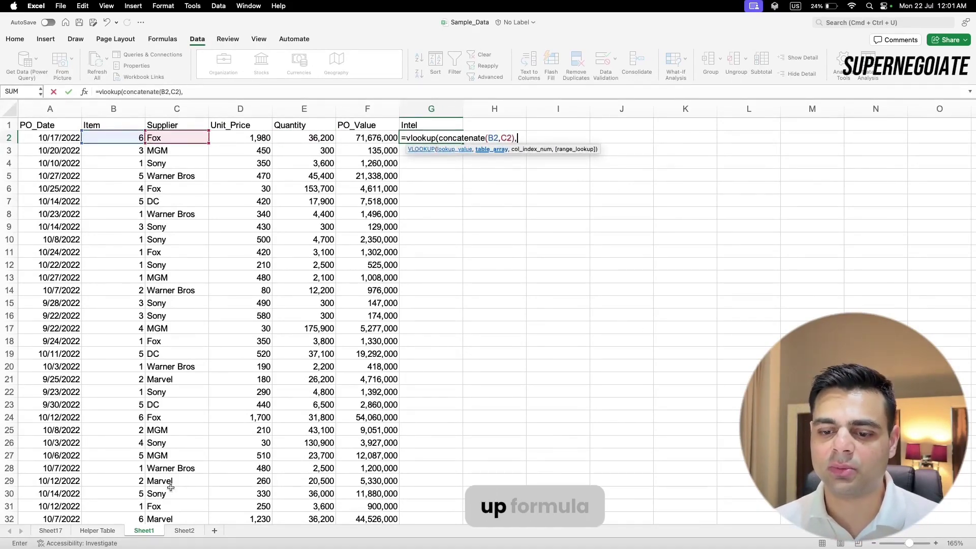
# - Complete the VLOOKUP with Helper Table range E1:F43, column index 2 and FALSE for an exact match
pyautogui.click(97, 530)
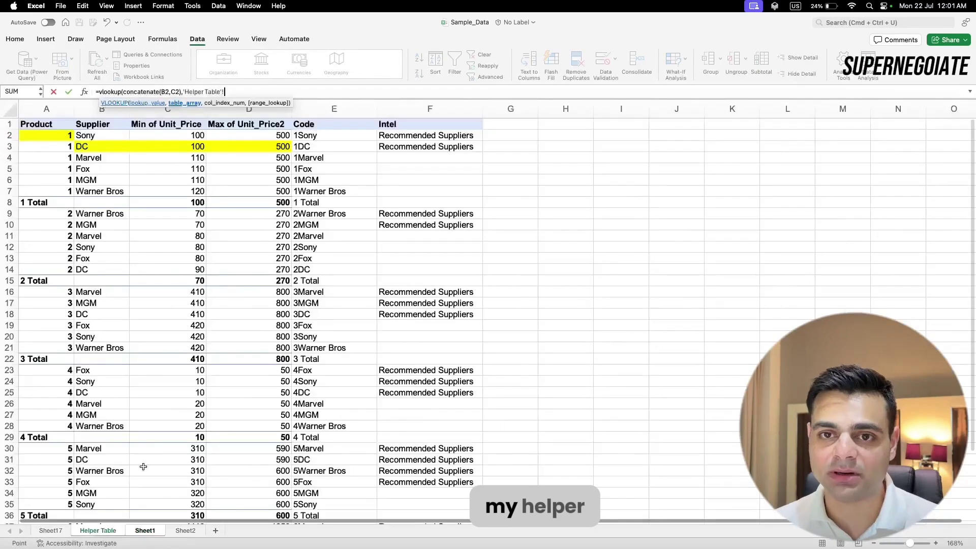
pyautogui.moveTo(332, 125); pyautogui.dragTo(429, 504)
pyautogui.write(',2')
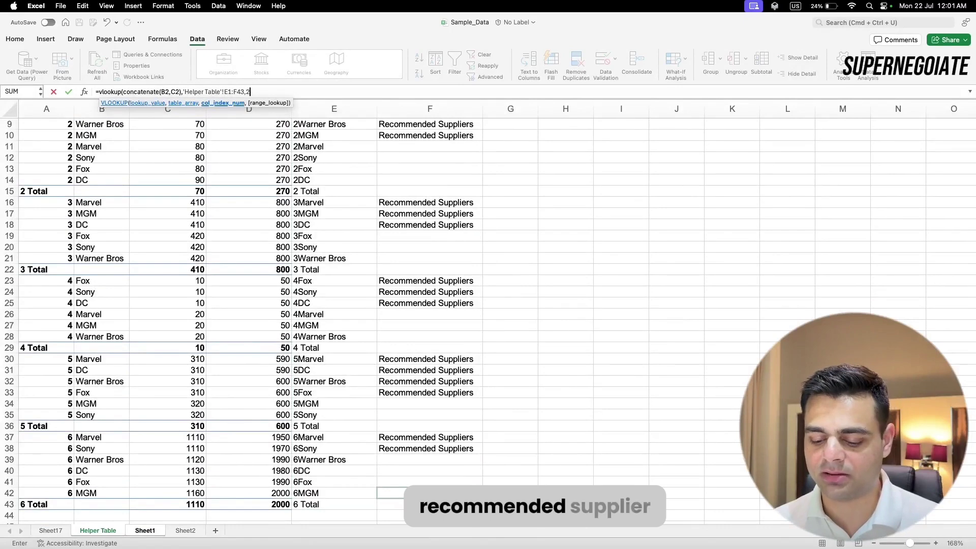
pyautogui.write(',false)')
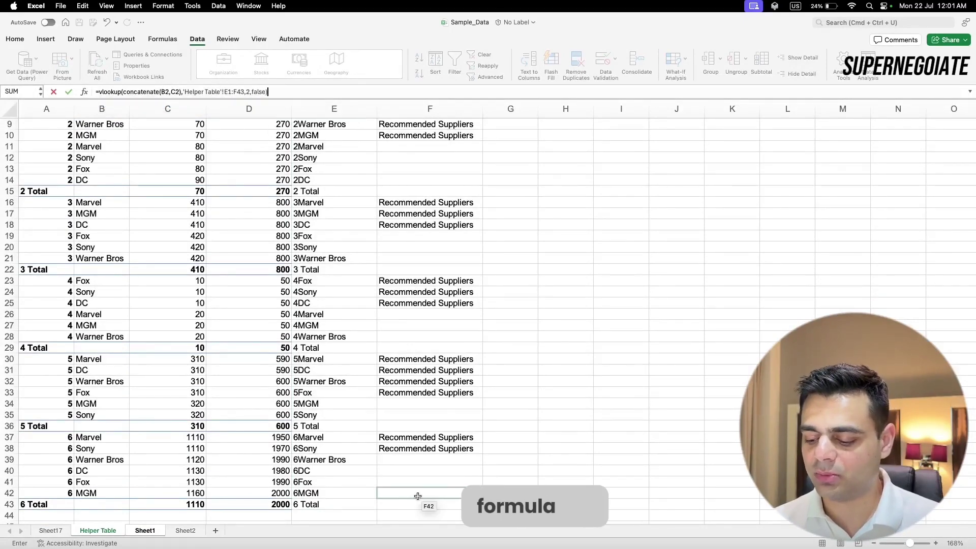
pyautogui.press('Return')
pyautogui.press('Up')
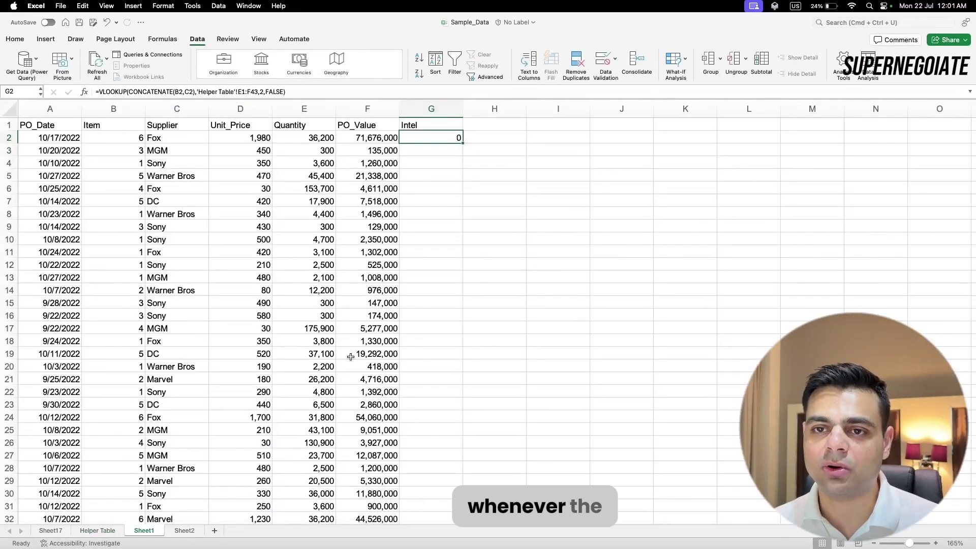
# - Check how the product and supplier in row 2 of the Helper Table sheet relate to the Intel entries, and return to Sheet1
pyautogui.click(113, 532)
pyautogui.scroll(10, 146, 261)
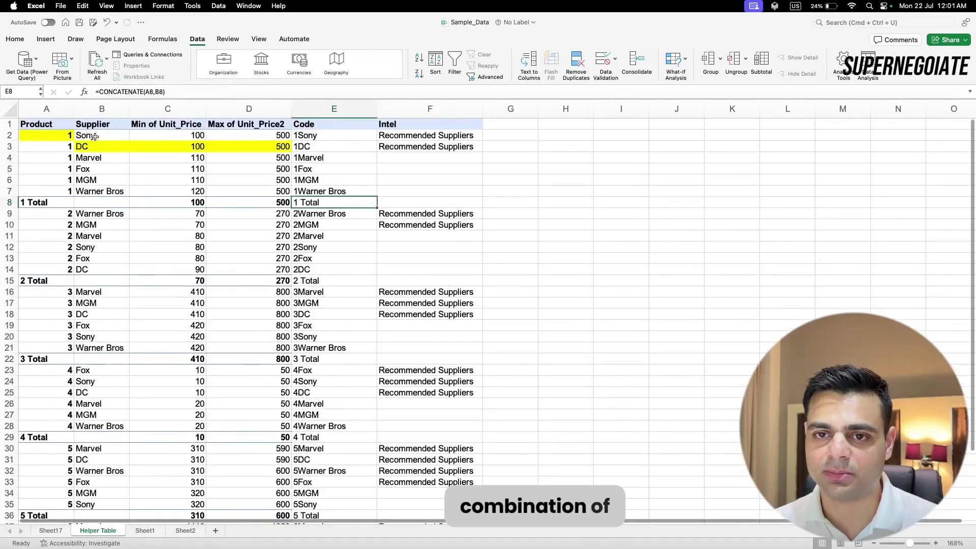
pyautogui.click(48, 134)
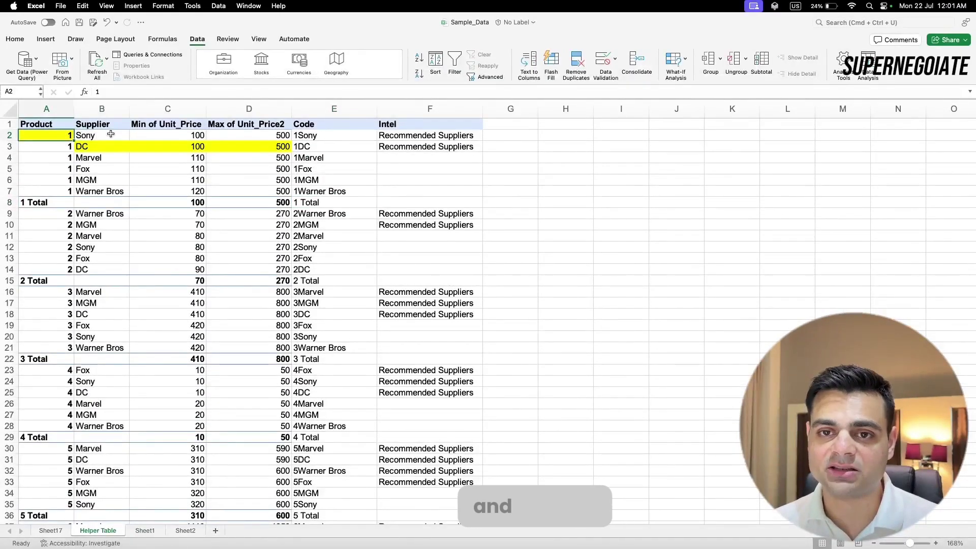
pyautogui.moveTo(110, 134); pyautogui.dragTo(42, 134)
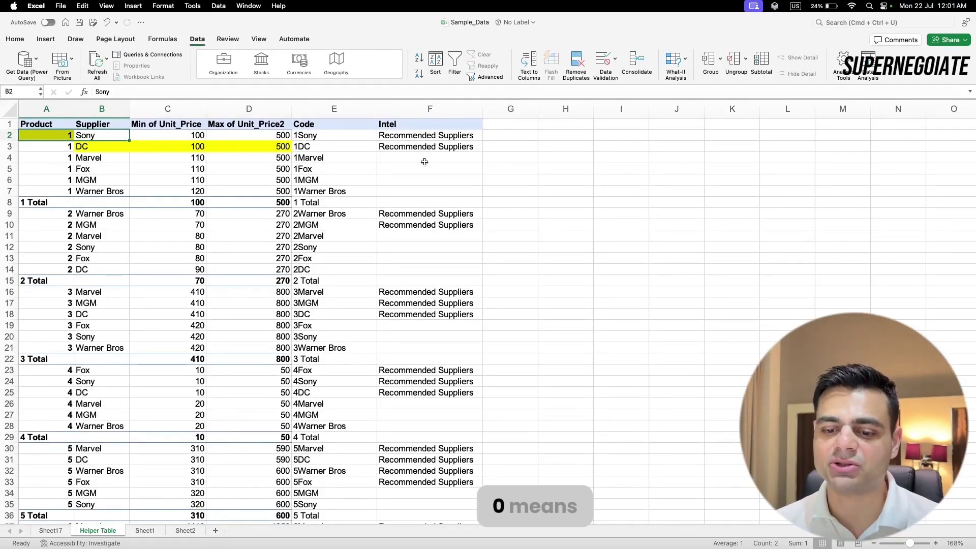
pyautogui.click(161, 531)
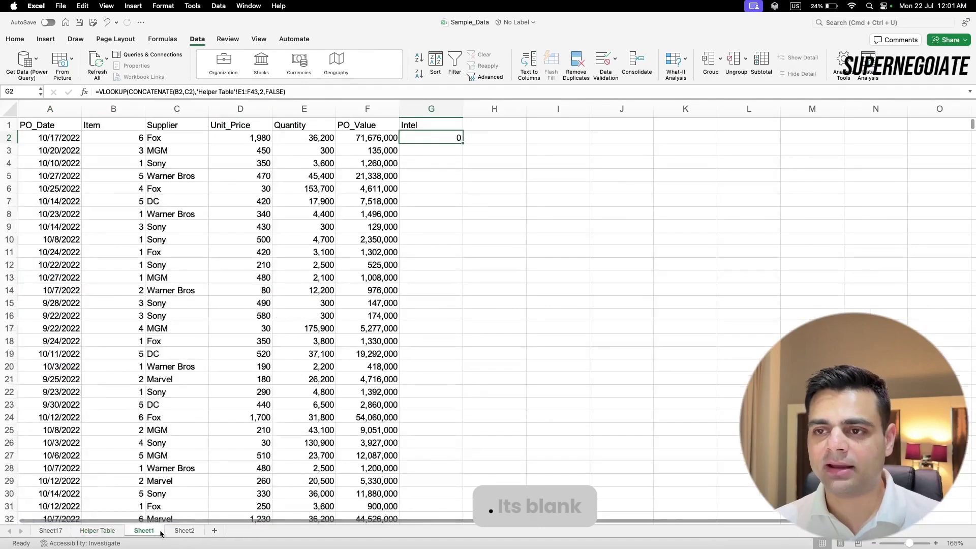
# - Lock the VLOOKUP range in G2 as $E$1:$F$43 and fill the formula down Sheet1's Intel column
pyautogui.click(247, 91)
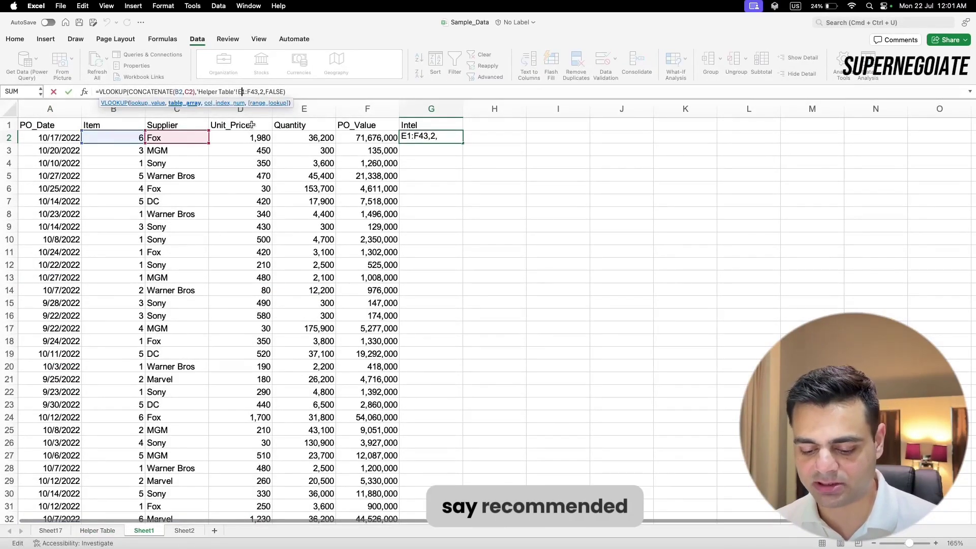
pyautogui.press('F4')
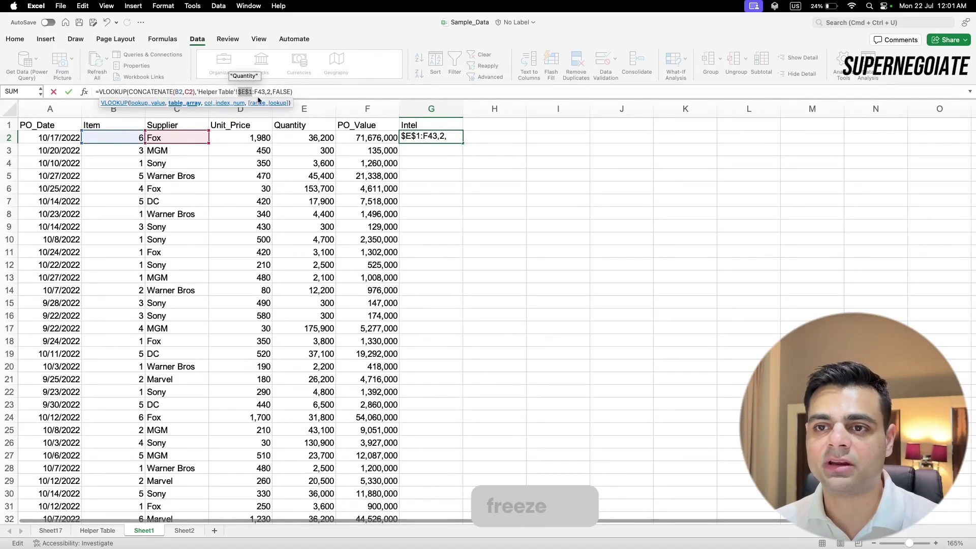
pyautogui.click(259, 92)
pyautogui.press('F4')
pyautogui.hotkey('ctrl', 'Return')
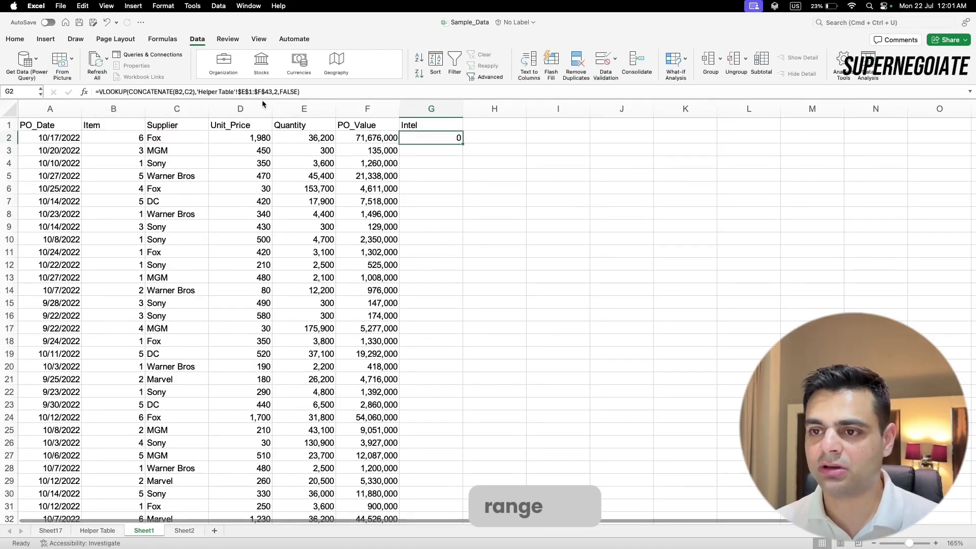
pyautogui.doubleClick(464, 144)
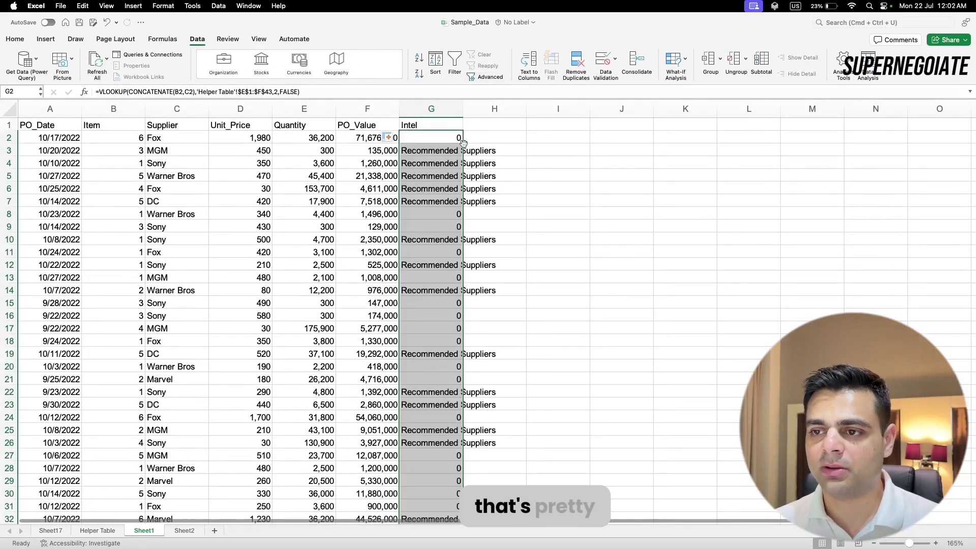
pyautogui.moveTo(430, 150); pyautogui.dragTo(432, 202)
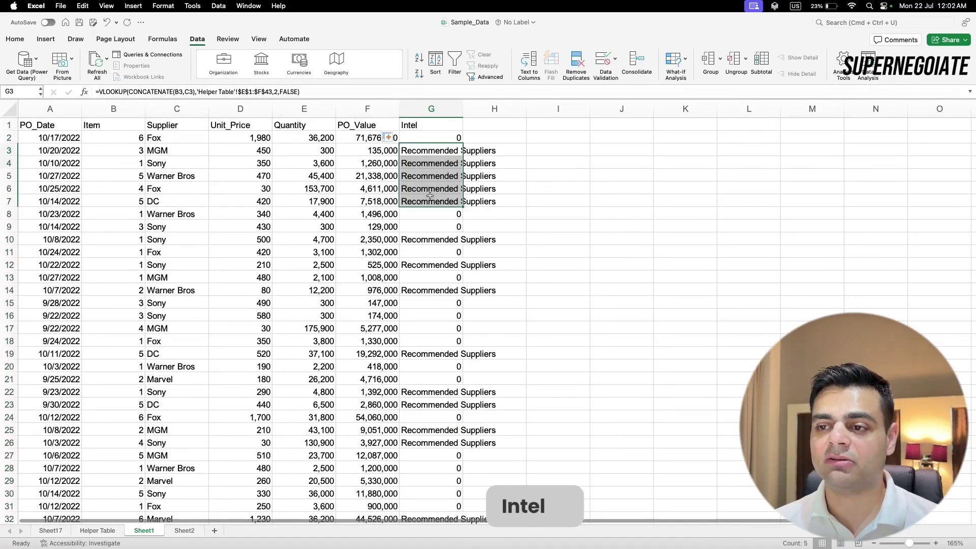
# - Create a PivotTable on a new worksheet from the Sheet1 data in range $A$1:$G$2441
pyautogui.click(69, 124)
pyautogui.click(49, 41)
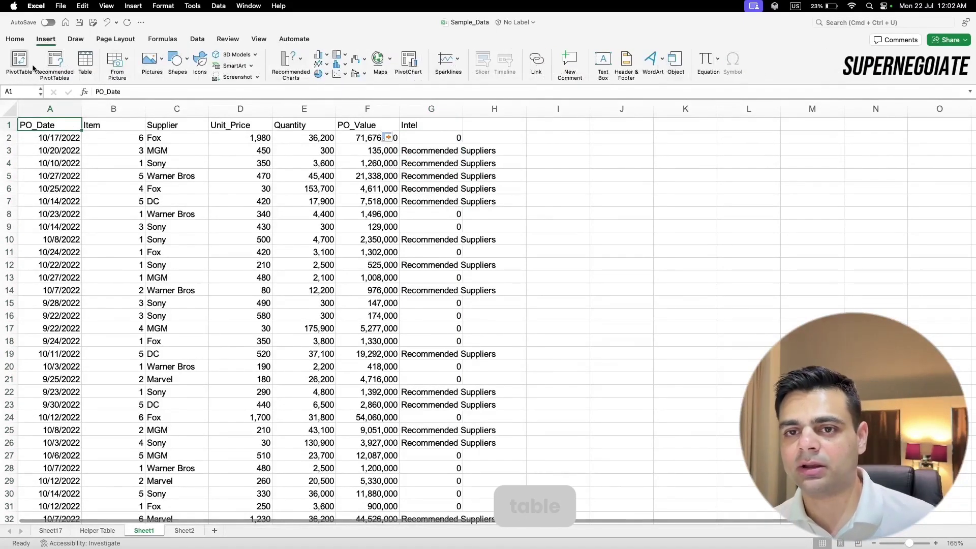
pyautogui.click(27, 60)
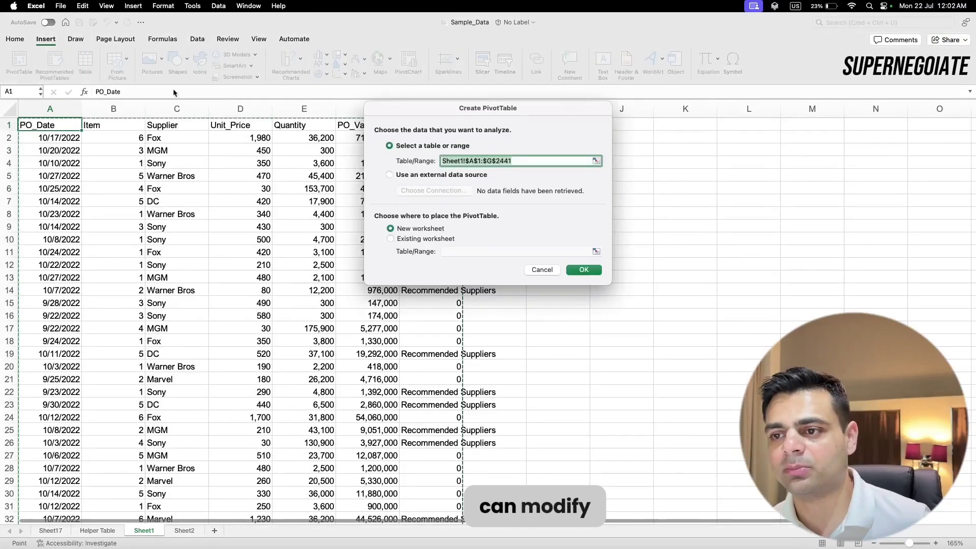
pyautogui.click(584, 269)
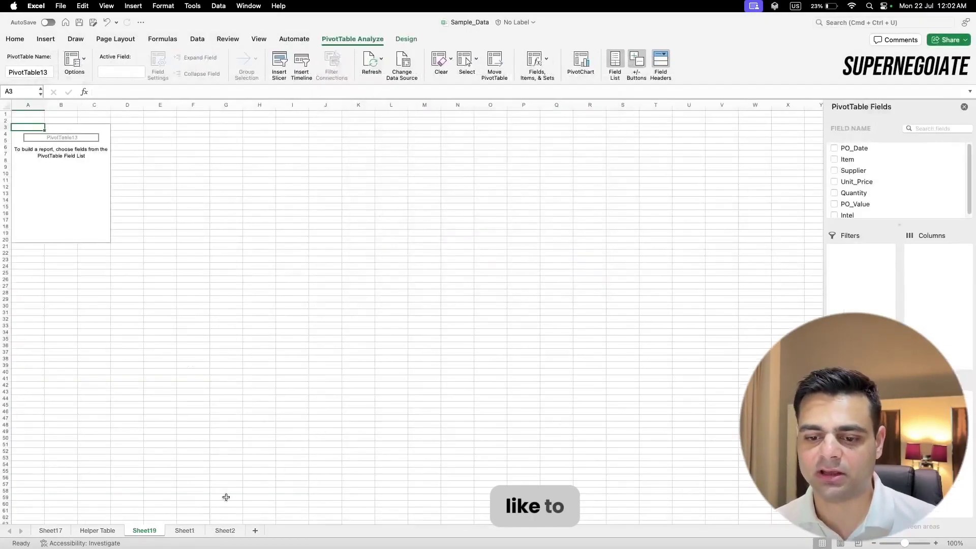
# - Rename the new PivotTable worksheet as Recommendations
pyautogui.rightClick(144, 532)
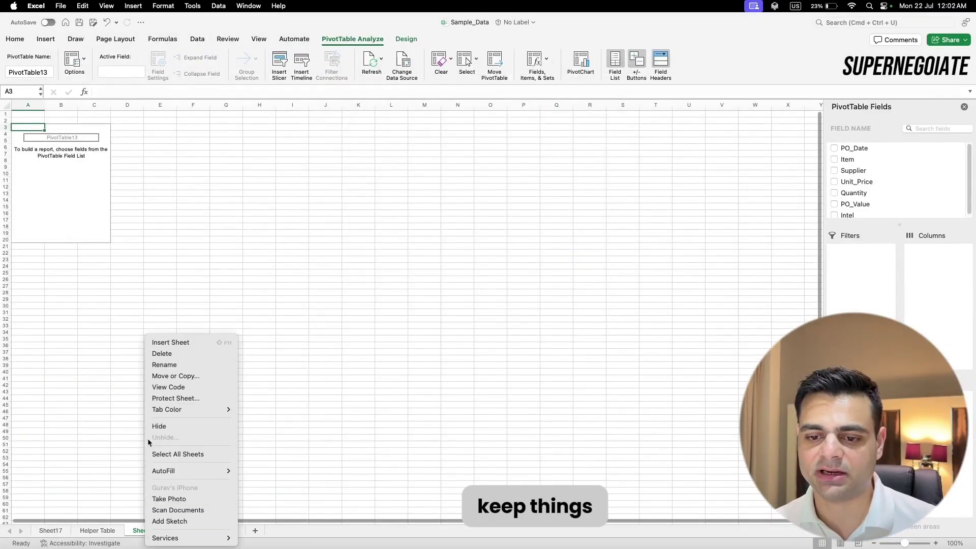
pyautogui.click(172, 367)
pyautogui.write('Recomme')
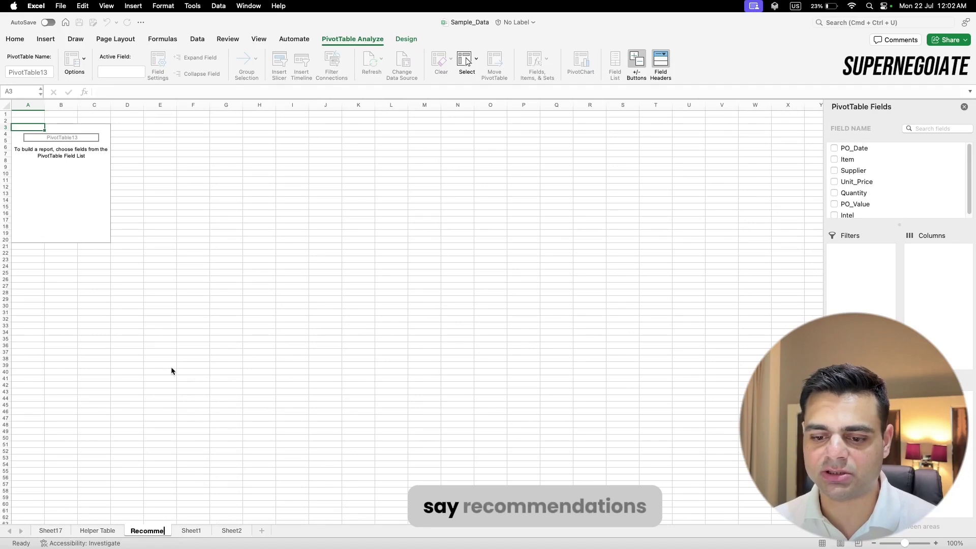
pyautogui.write('ndations')
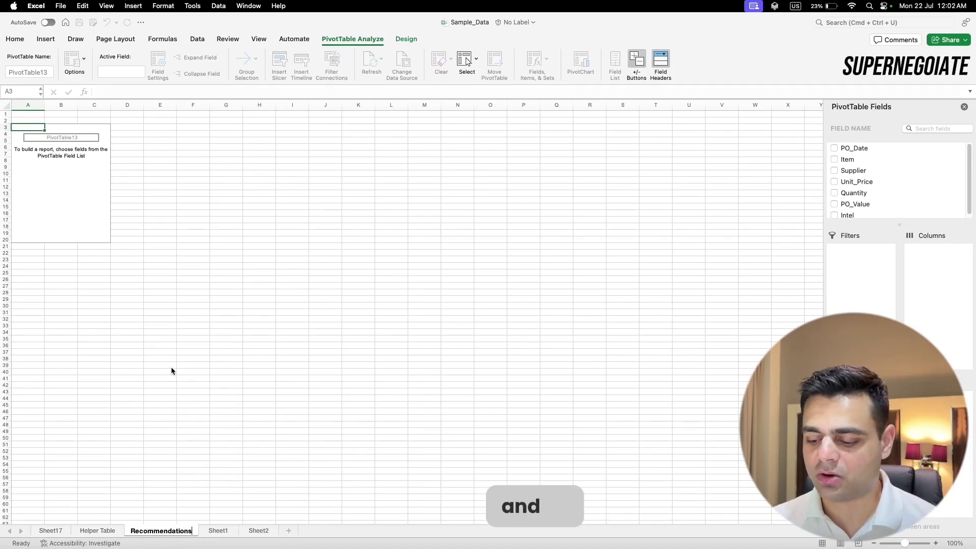
pyautogui.press('Return')
# - Add the Intel field to the rows of the Recommendations PivotTable and check its row labels
pyautogui.click(87, 186)
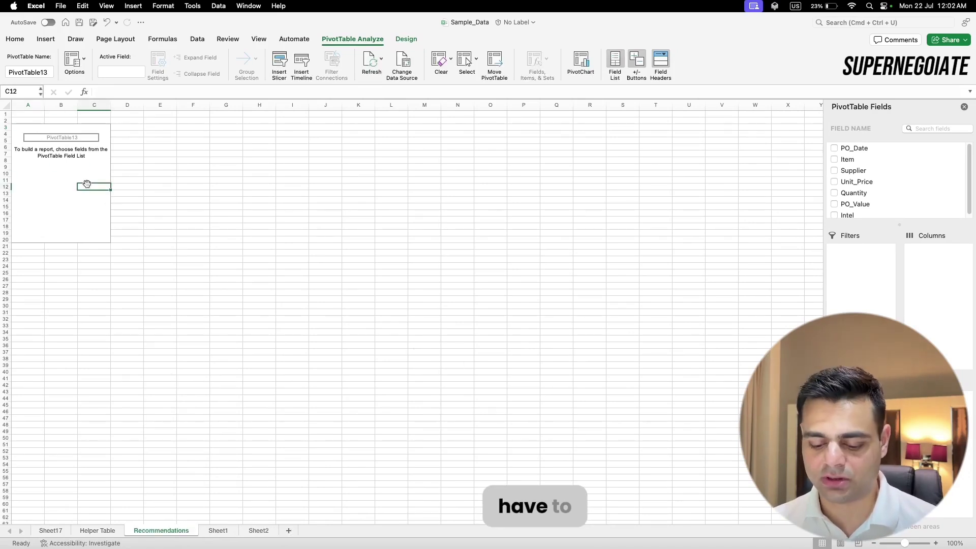
pyautogui.click(83, 168)
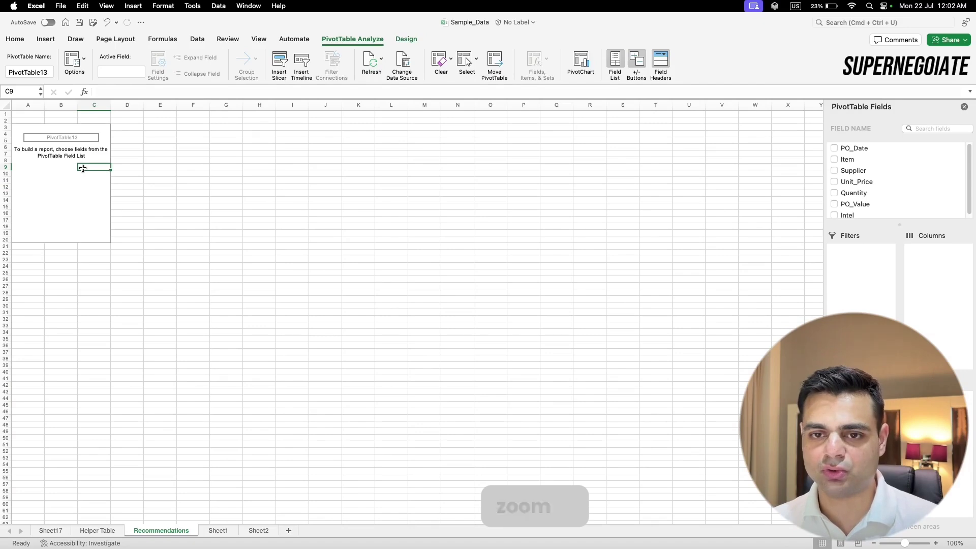
pyautogui.scroll(5, 83, 168)
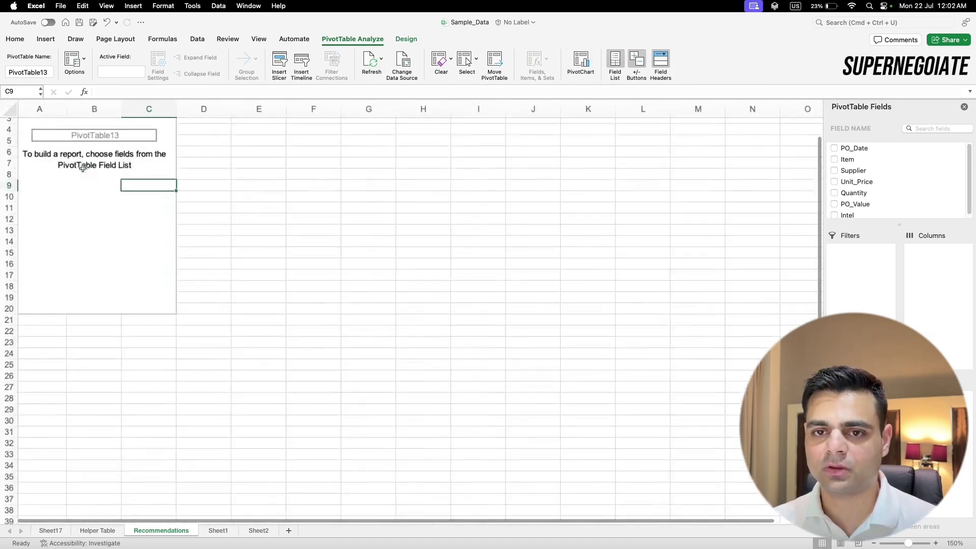
pyautogui.click(855, 217)
pyautogui.click(834, 212)
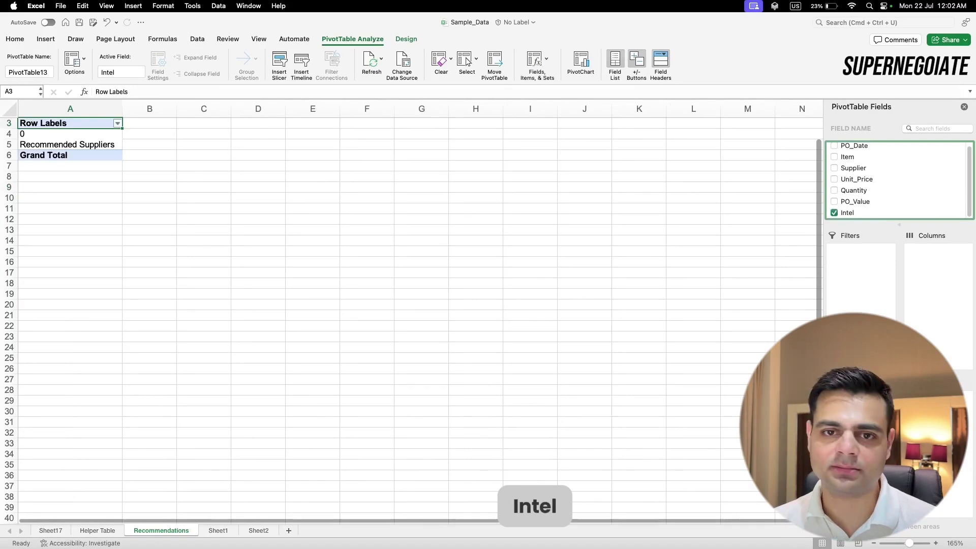
pyautogui.click(80, 135)
pyautogui.click(74, 145)
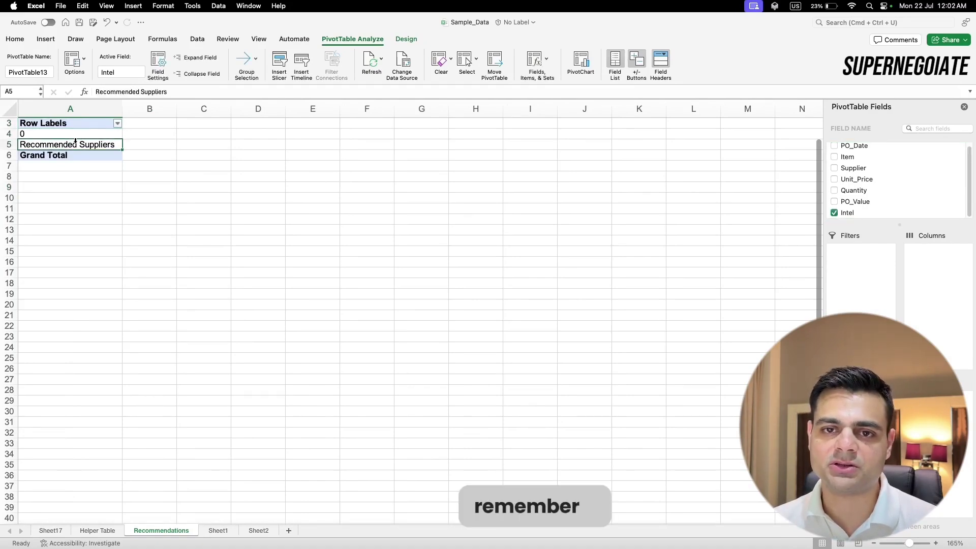
pyautogui.click(76, 136)
pyautogui.click(75, 145)
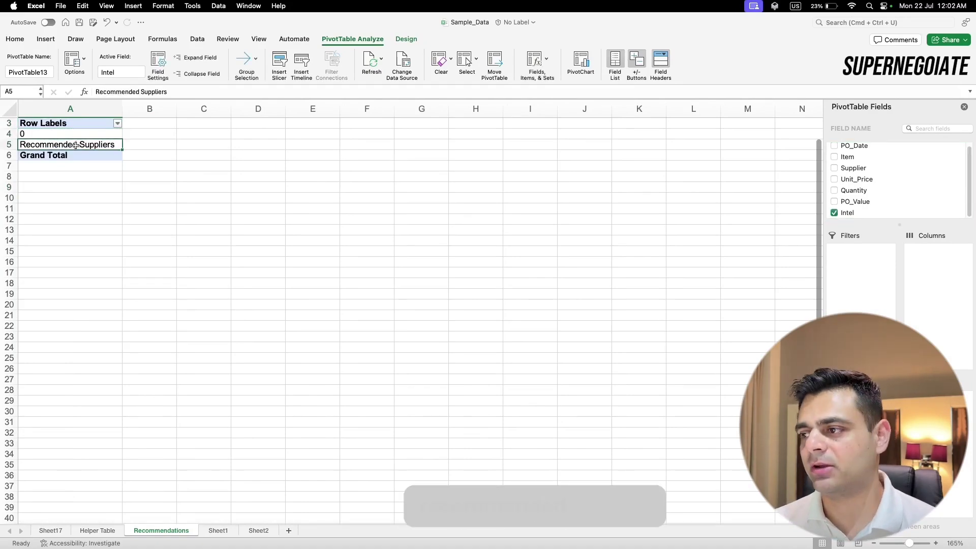
# - Add Item and Supplier as row fields beneath Intel and add PO_Value as the summed value field
pyautogui.scroll(1, 959, 175)
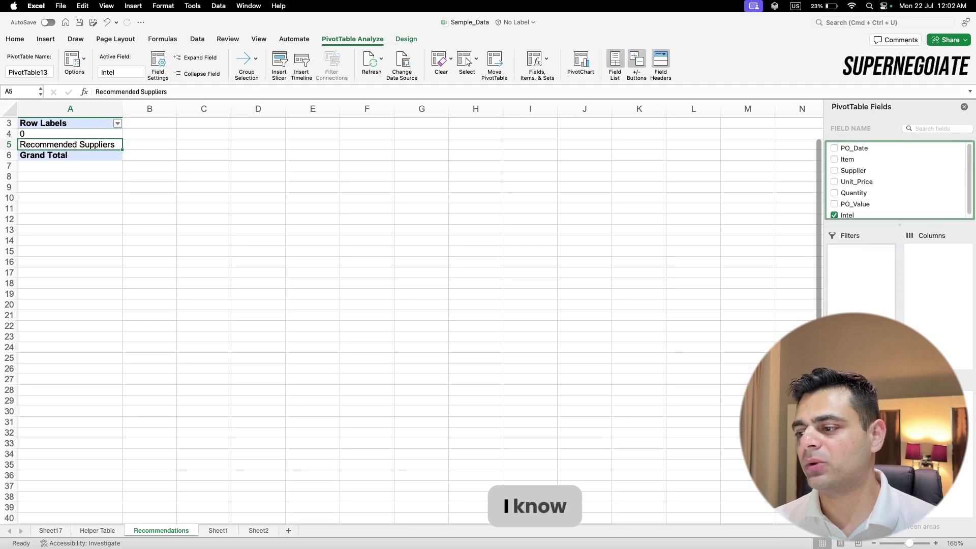
pyautogui.click(834, 159)
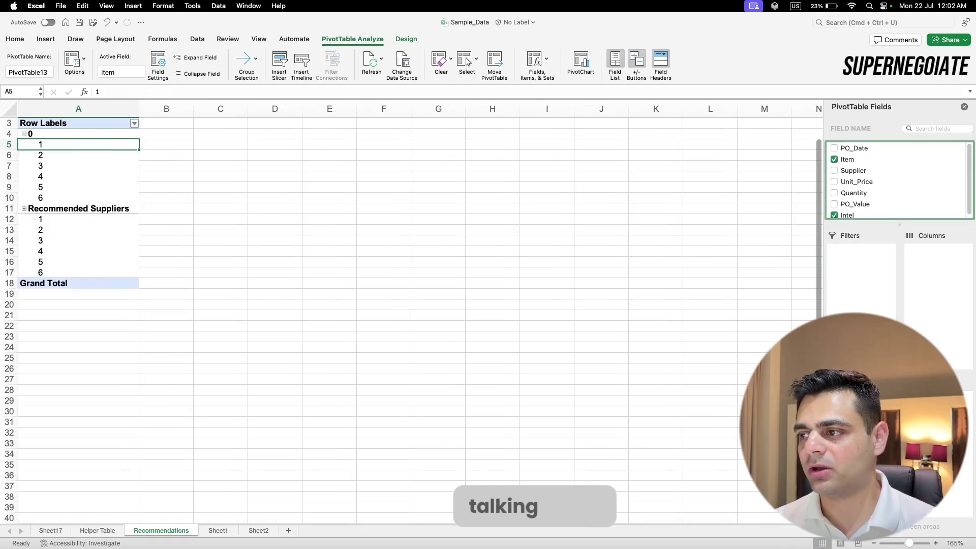
pyautogui.click(834, 170)
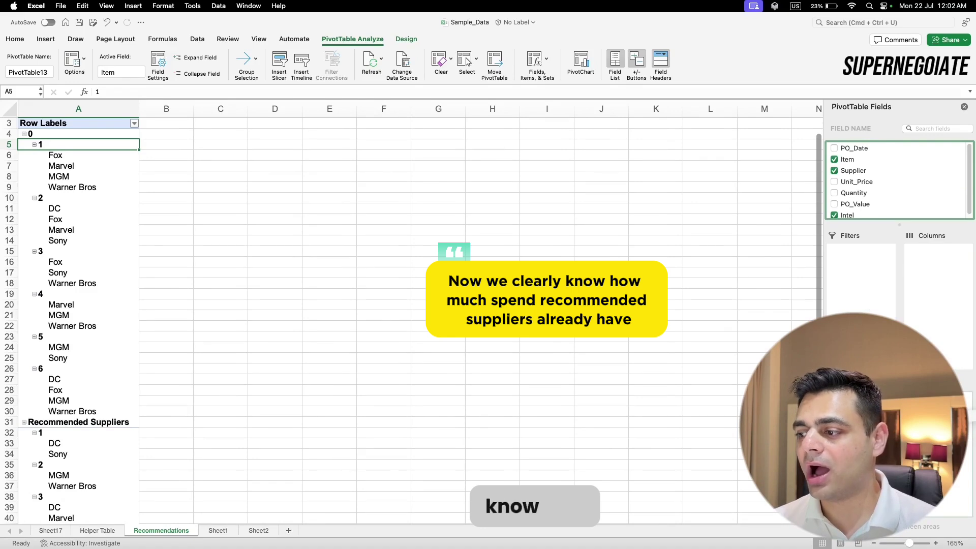
pyautogui.click(834, 203)
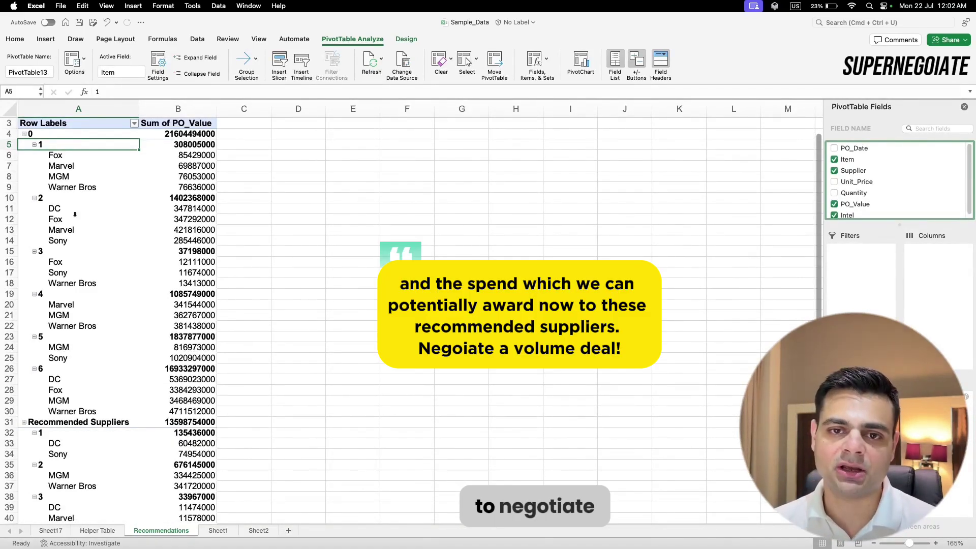
# - Collapse the entire Intel field in the PivotTable to its top-level groups
pyautogui.rightClick(57, 134)
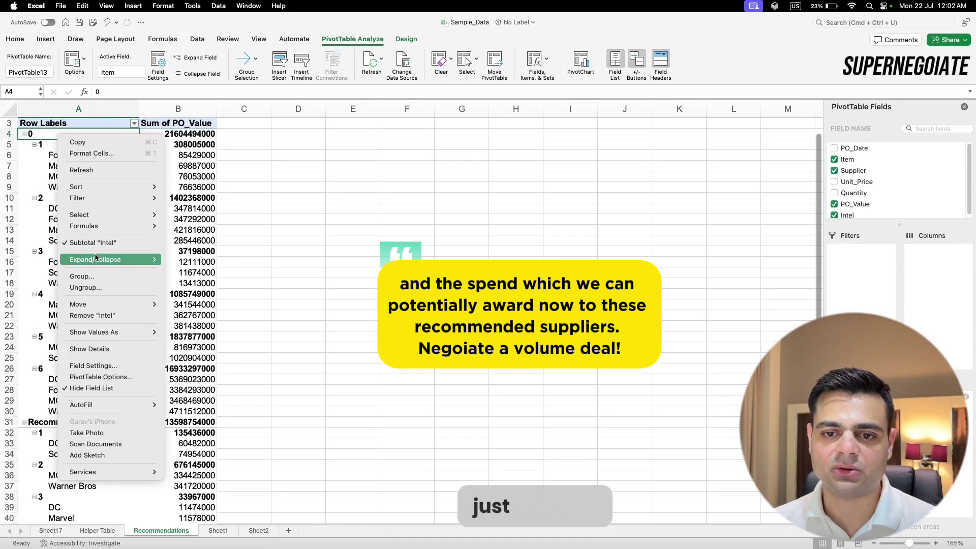
pyautogui.moveTo(96, 259)
pyautogui.click(212, 283)
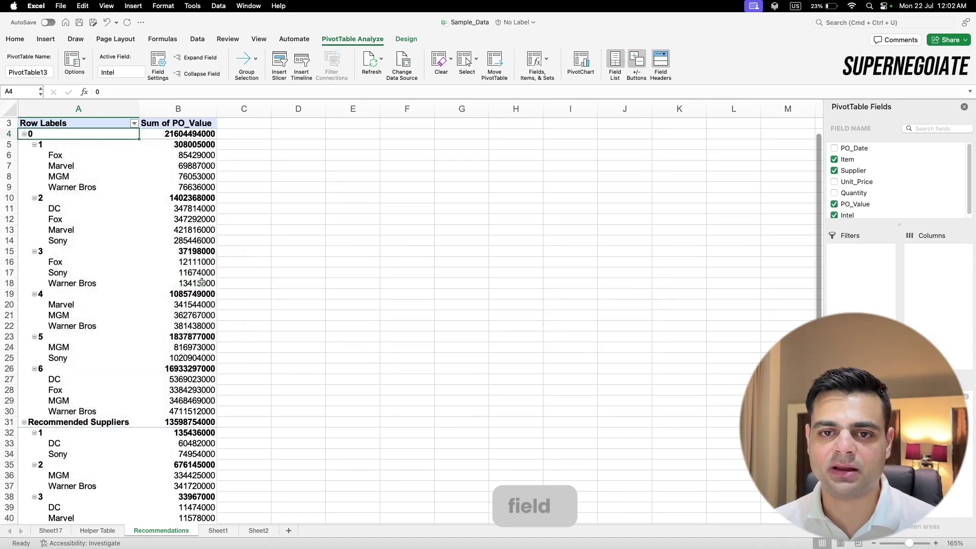
pyautogui.rightClick(102, 134)
pyautogui.moveTo(153, 261)
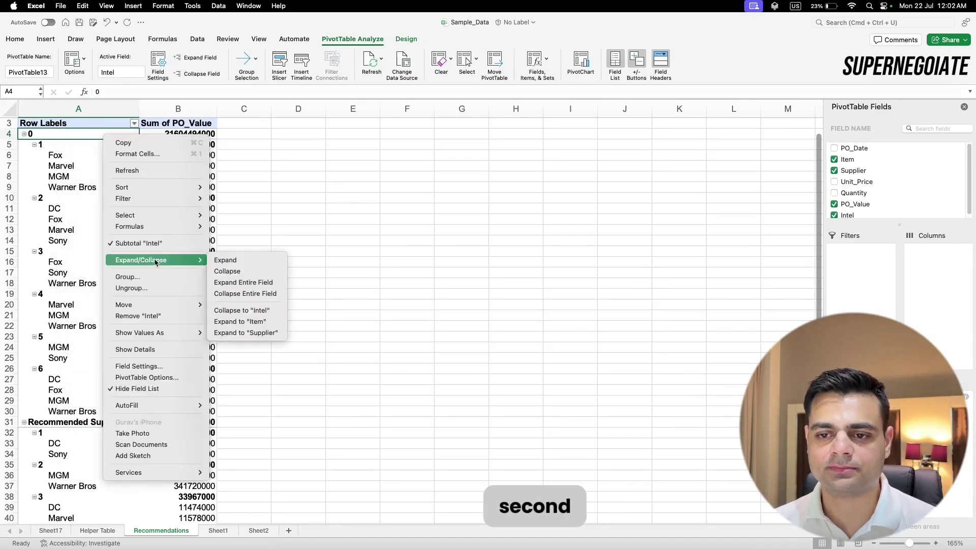
pyautogui.click(259, 293)
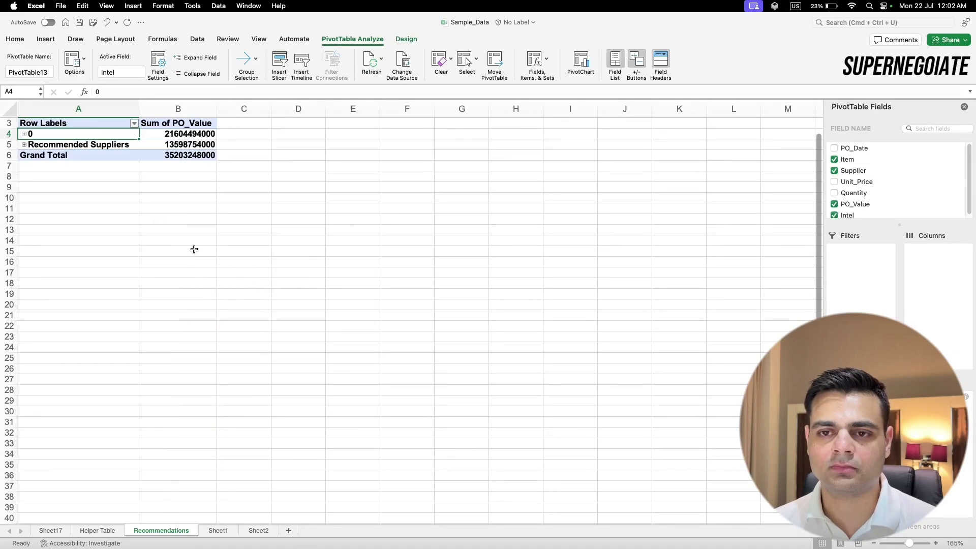
# - Expand the Recommended Suppliers group and examine the PO values of its suppliers for items 1 and 2
pyautogui.click(185, 147)
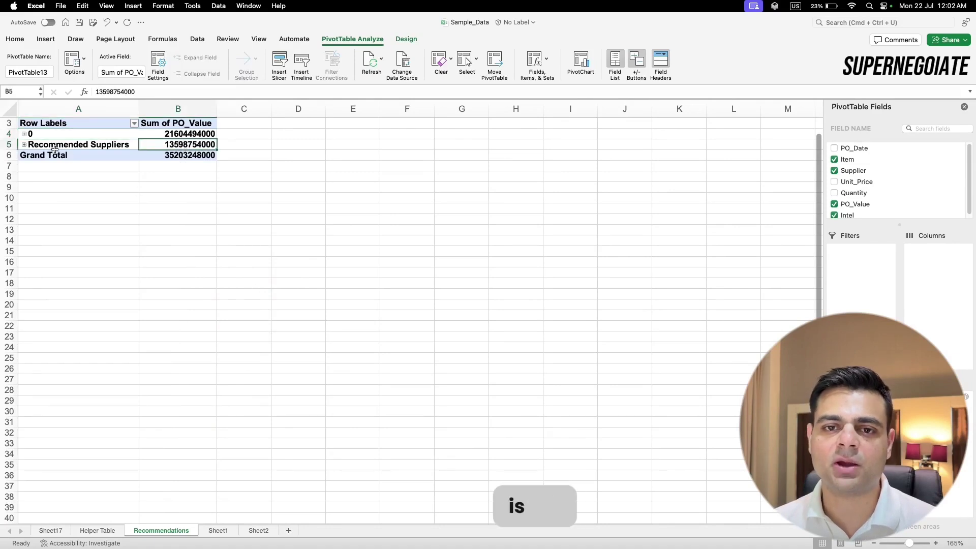
pyautogui.click(24, 144)
pyautogui.moveTo(65, 166); pyautogui.dragTo(191, 176)
pyautogui.moveTo(87, 200); pyautogui.dragTo(183, 208)
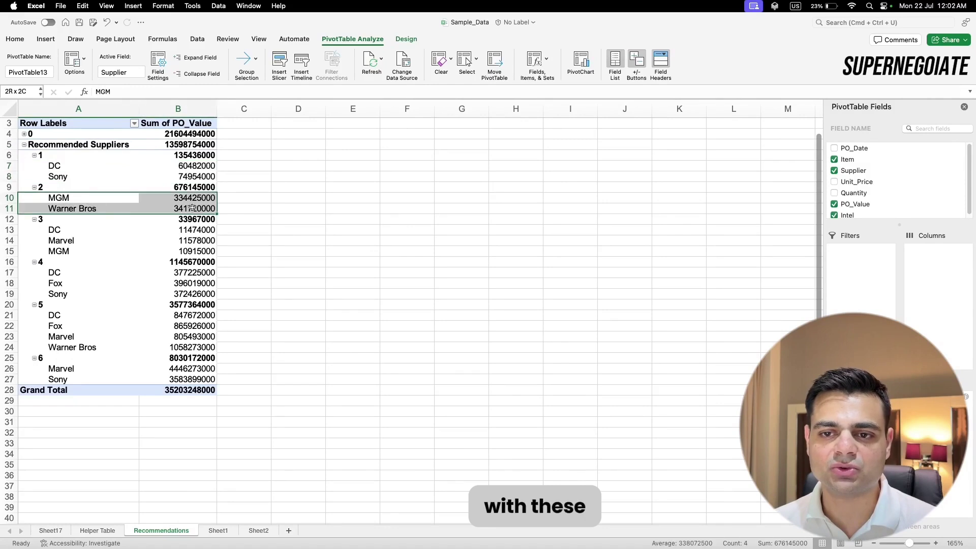
pyautogui.click(46, 134)
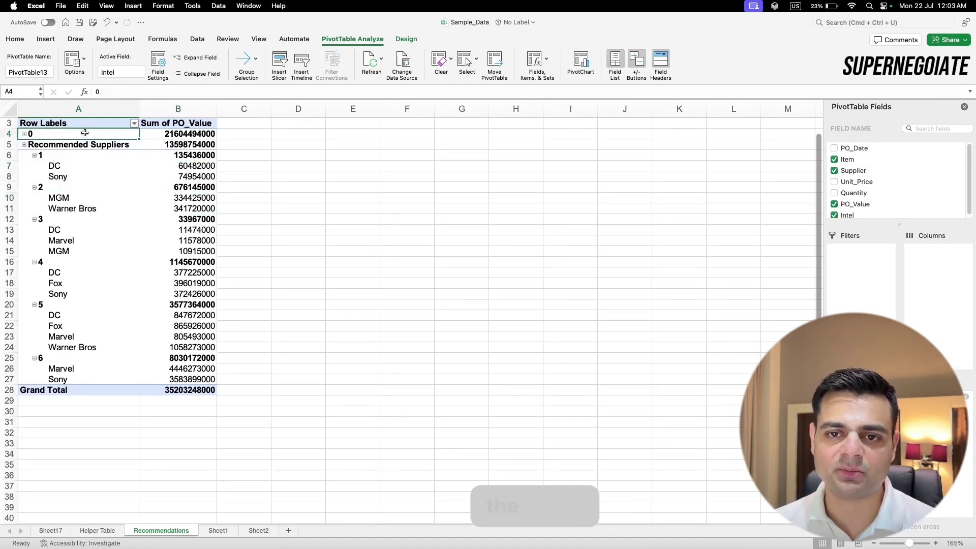
pyautogui.moveTo(52, 165); pyautogui.dragTo(172, 174)
pyautogui.moveTo(92, 167); pyautogui.dragTo(156, 168)
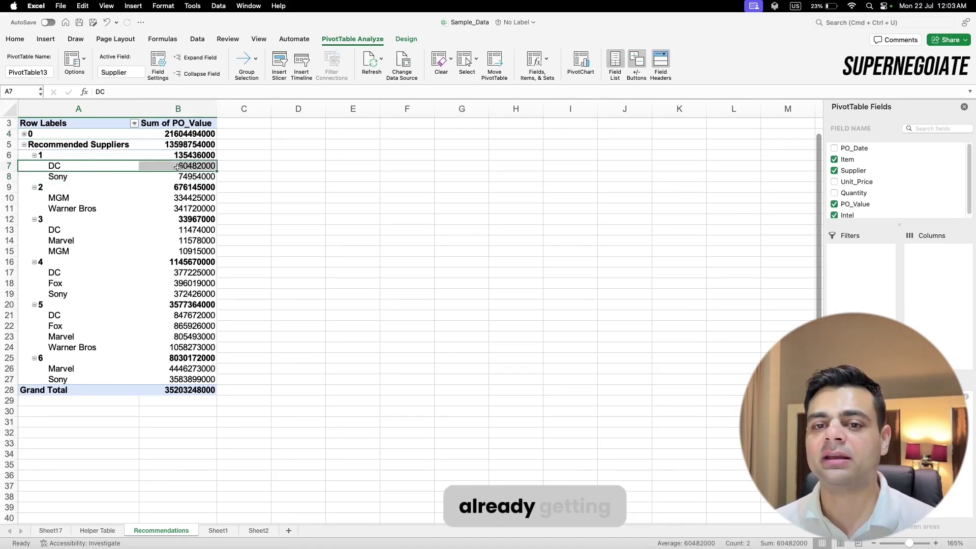
pyautogui.moveTo(60, 178); pyautogui.dragTo(186, 166)
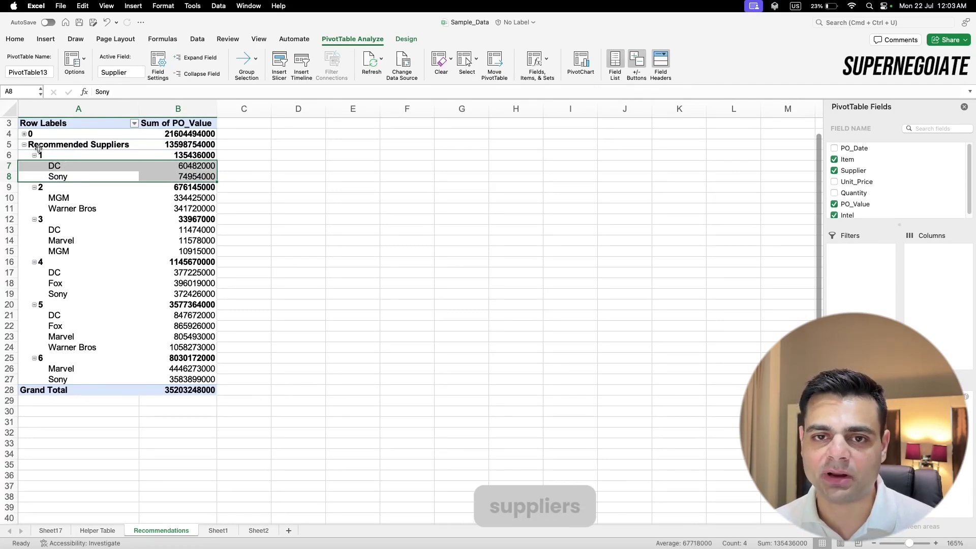
# - Expand the 0 group and examine the PO values of the non-recommended suppliers for item 1
pyautogui.click(24, 134)
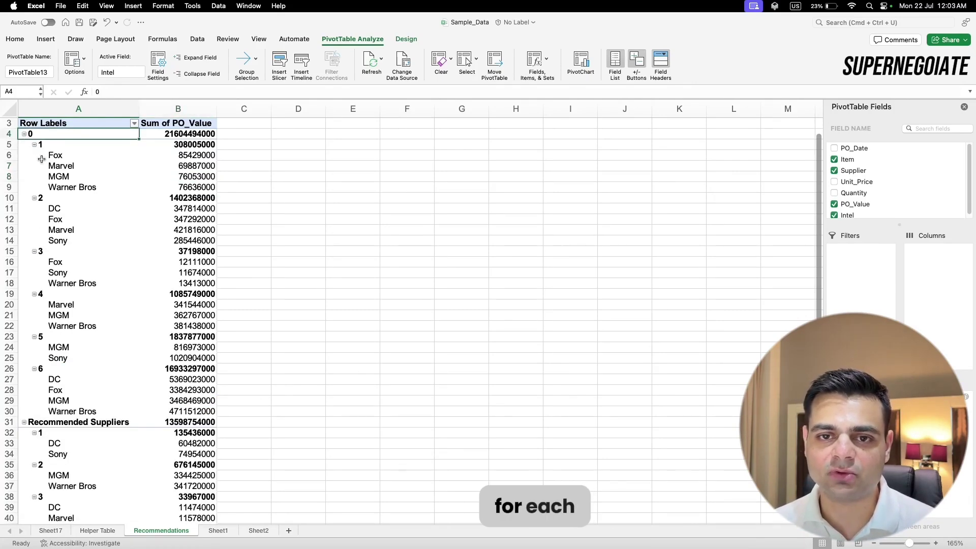
pyautogui.moveTo(55, 157); pyautogui.dragTo(72, 190)
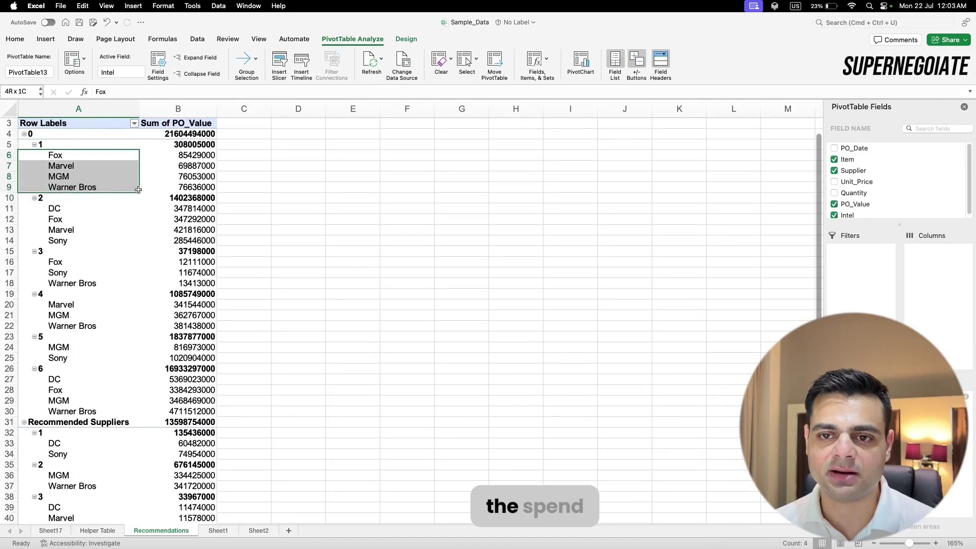
pyautogui.moveTo(201, 157); pyautogui.dragTo(69, 190)
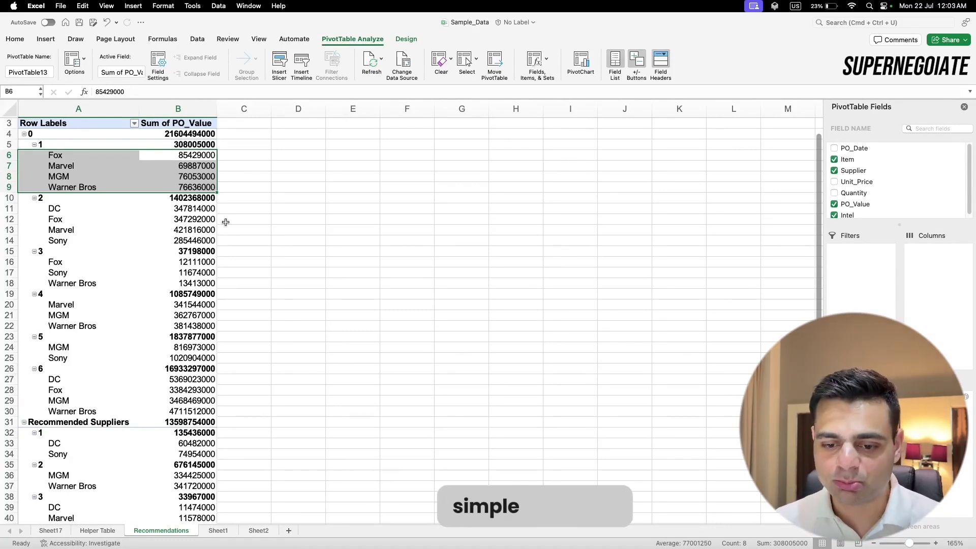
# - Examine the minimum and maximum unit prices for product 1 from Sony on the Helper Table sheet
pyautogui.click(97, 530)
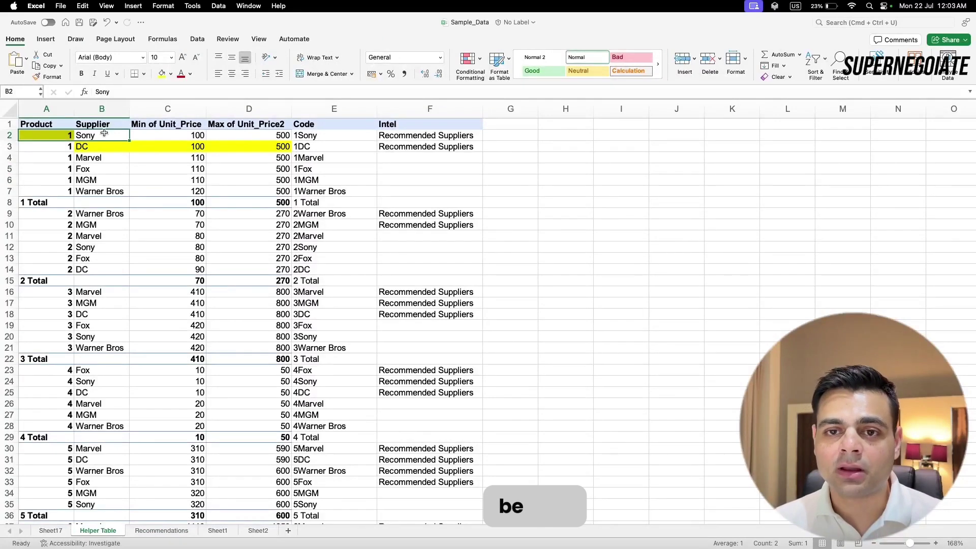
pyautogui.click(107, 181)
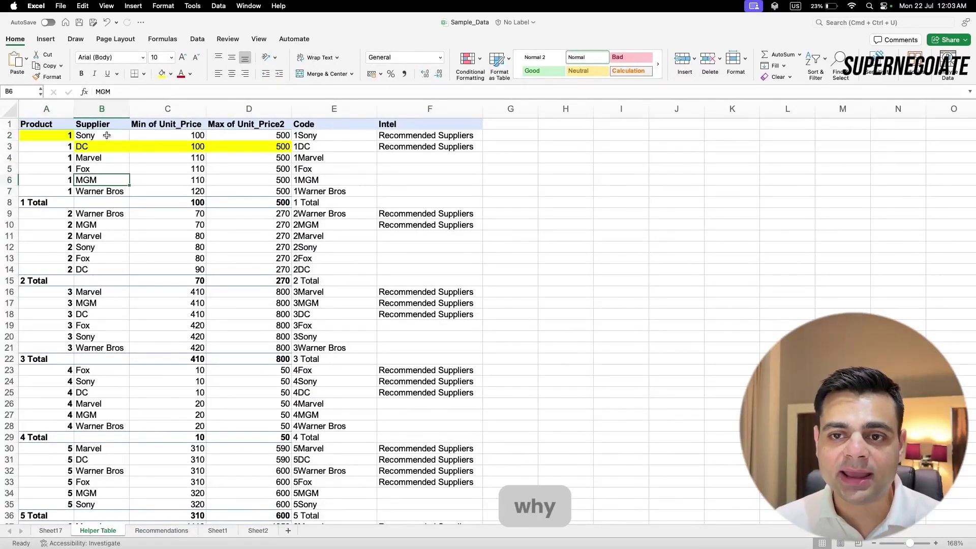
pyautogui.moveTo(181, 137); pyautogui.dragTo(255, 135)
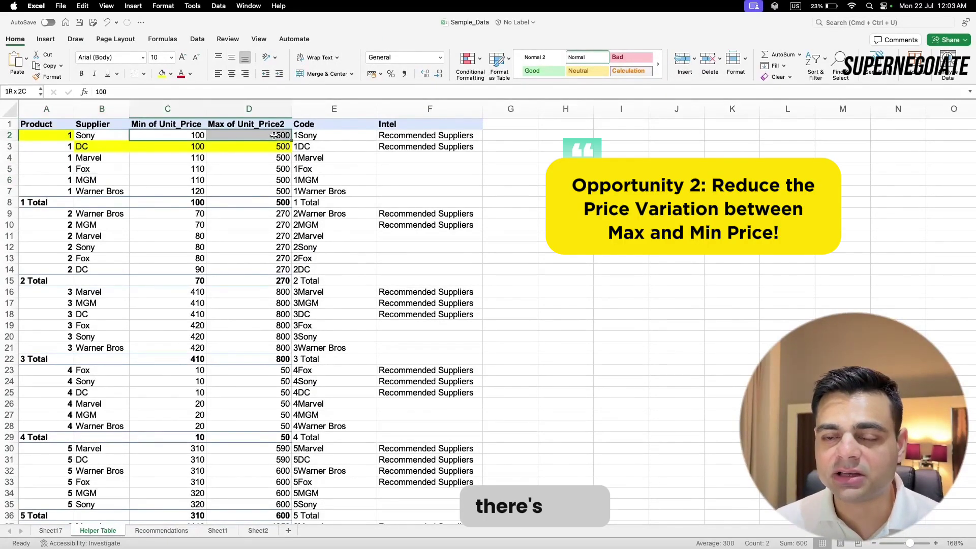
# - Add an Intel 2 column header in G1 of the Helper Table and enter High PPV in G2
pyautogui.click(492, 123)
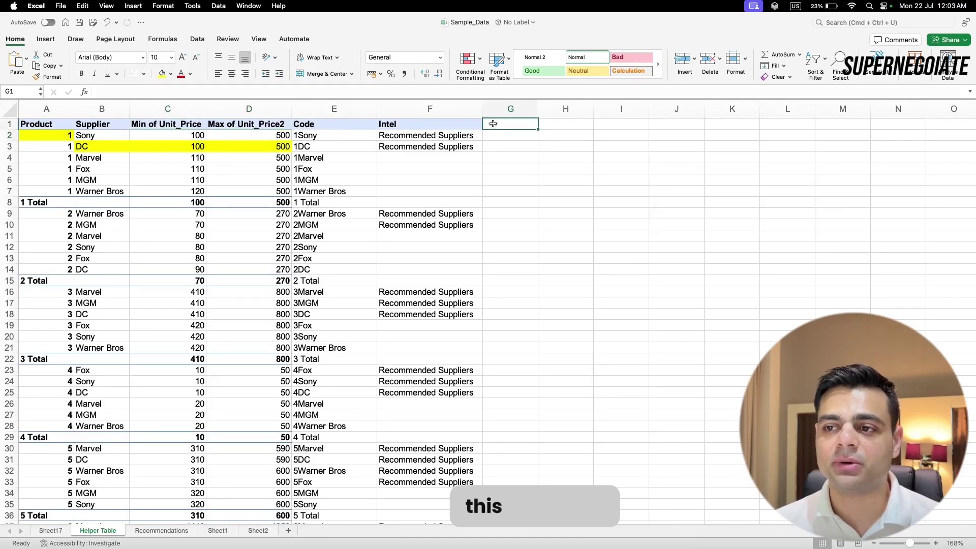
pyautogui.write('Intel 2')
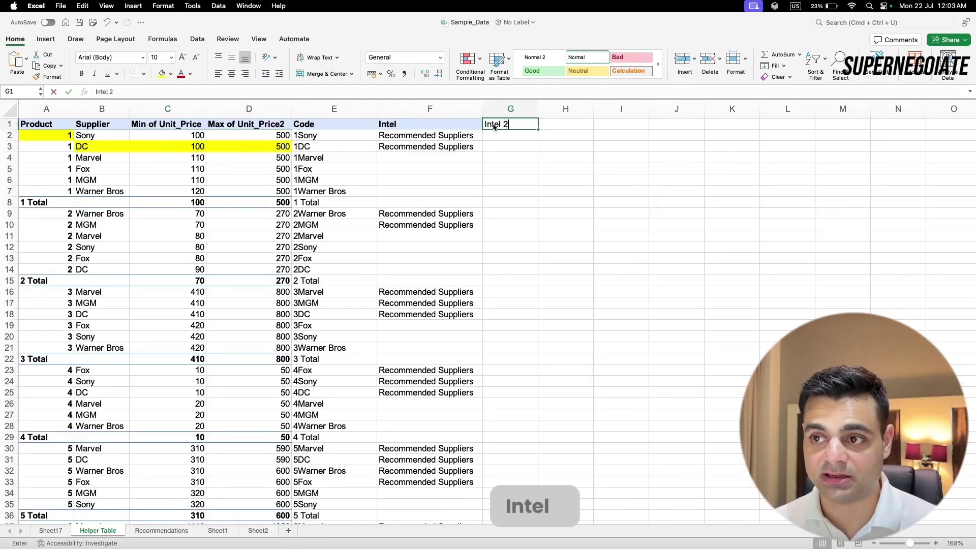
pyautogui.press('Return')
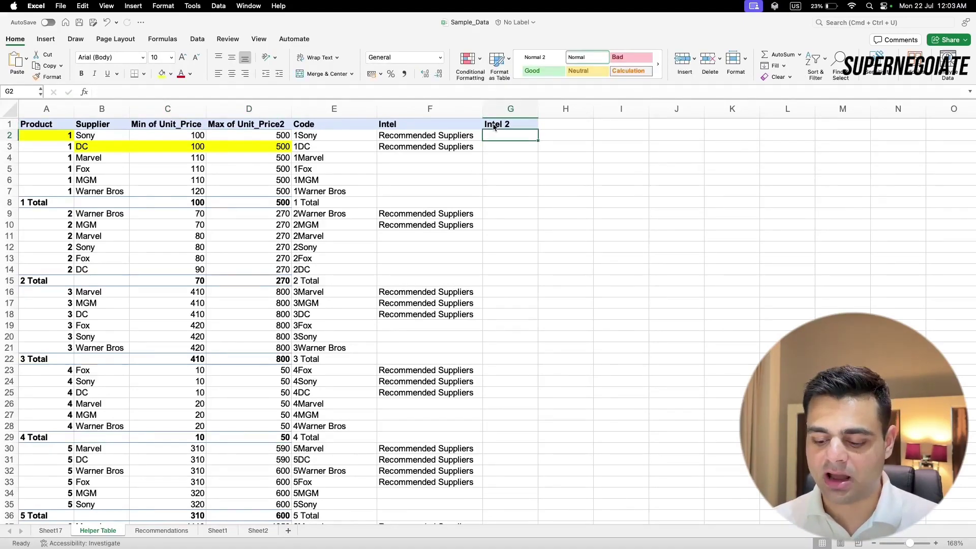
pyautogui.write('High P')
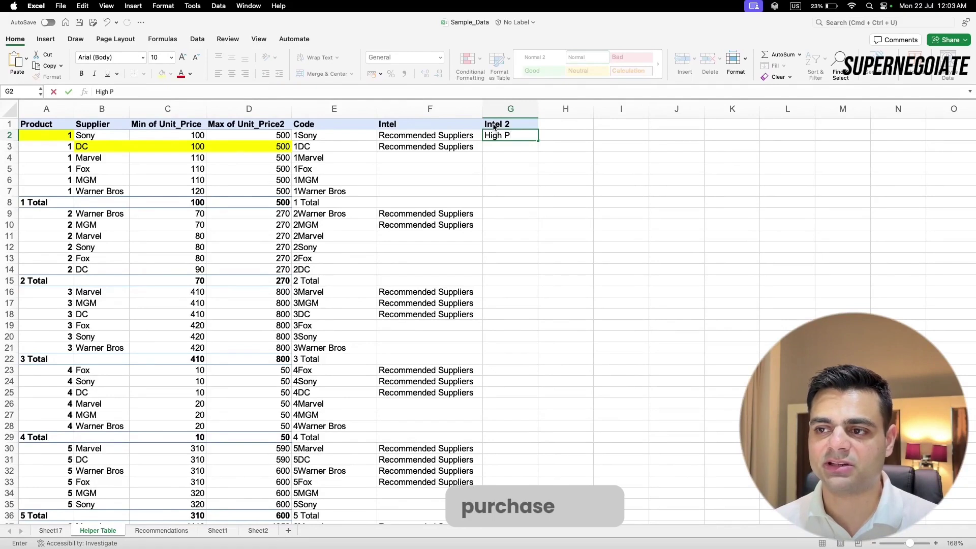
pyautogui.write('PV')
pyautogui.press('Return')
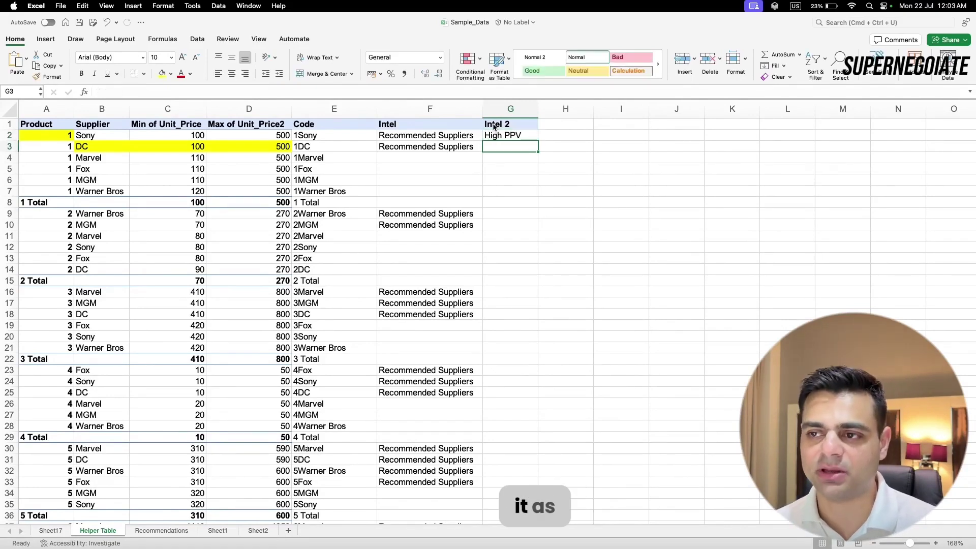
# - Copy the High PPV label from G2 into cells G3 to G7 for the remaining product 1 suppliers
pyautogui.press('Up')
pyautogui.press('super+c')
pyautogui.press('Down')
pyautogui.press('super+v')
pyautogui.press('Down')
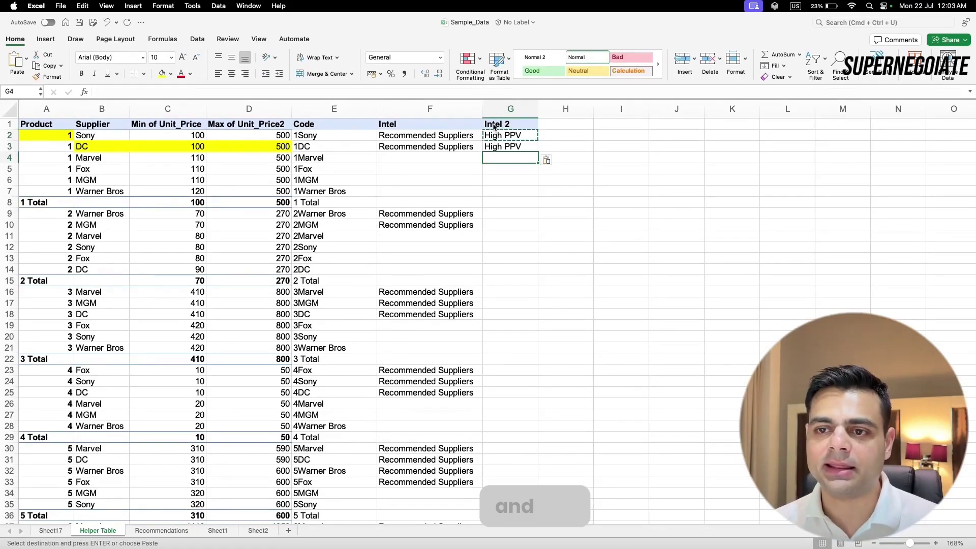
pyautogui.press('super+v')
pyautogui.press('Down')
pyautogui.press('super+v')
pyautogui.press('Down')
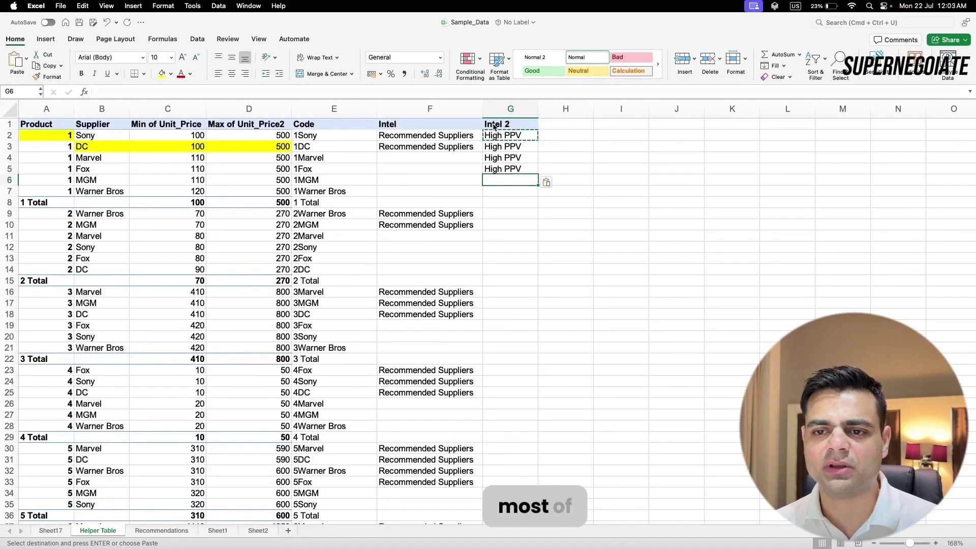
pyautogui.press('super+v')
pyautogui.press('Down')
pyautogui.press('super+v')
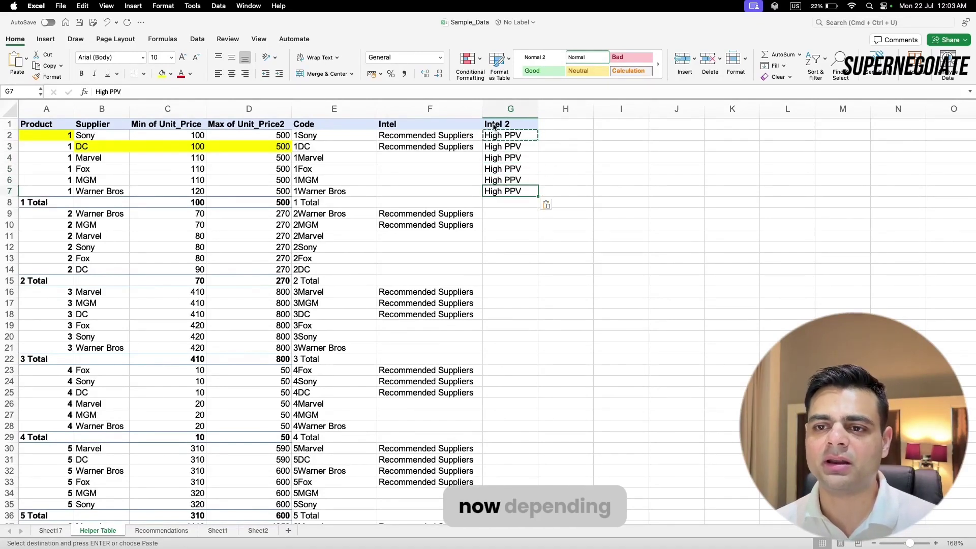
pyautogui.press('Escape')
# - Calculate the maximum-to-minimum unit price ratio for product 1 from Sony in H2 with the formula =D2/C2
pyautogui.press('Up')
pyautogui.press('Up')
pyautogui.press('Up')
pyautogui.press('Up')
pyautogui.press('Up')
pyautogui.press('Up')
pyautogui.press('Right')
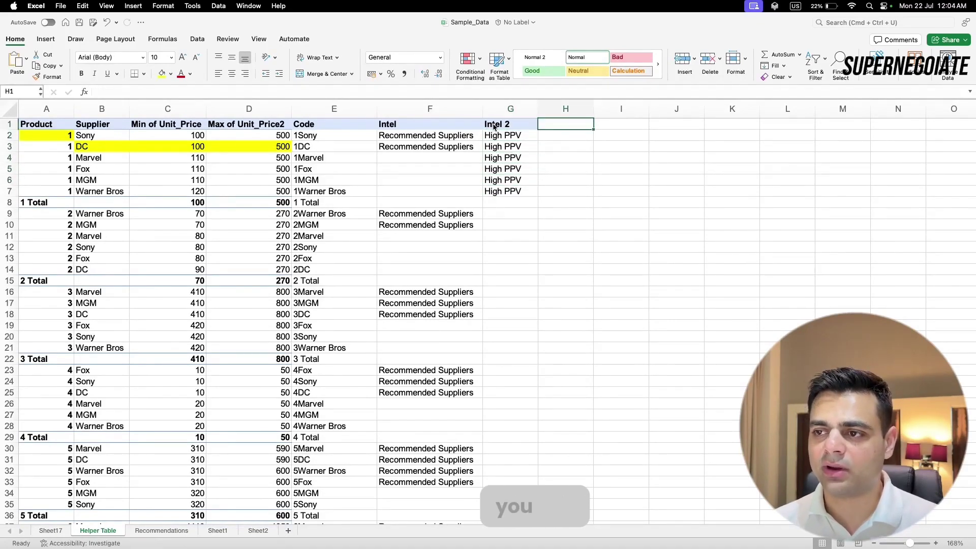
pyautogui.press('Down')
pyautogui.write('=')
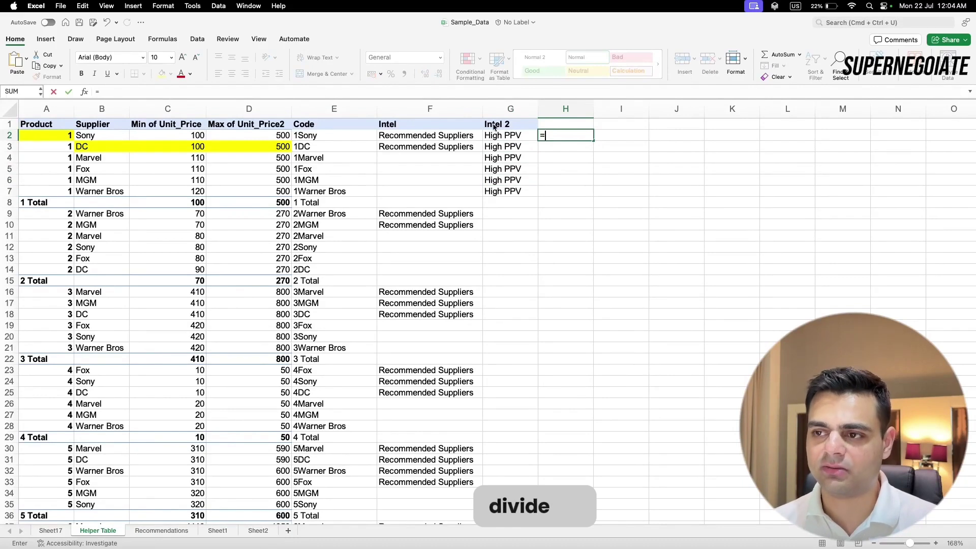
pyautogui.press('Left')
pyautogui.press('Left')
pyautogui.press('Left')
pyautogui.press('Left')
pyautogui.write('/')
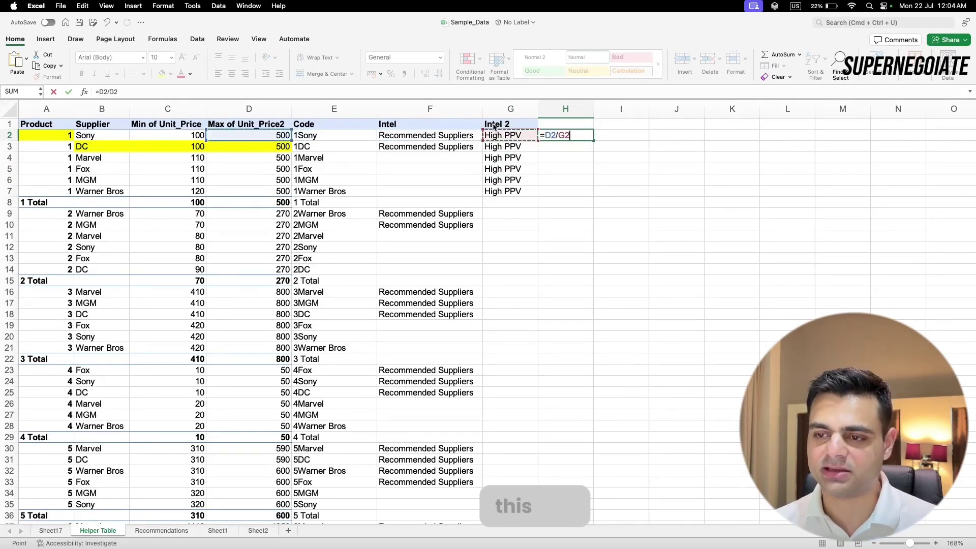
pyautogui.press('Left')
pyautogui.press('Left')
pyautogui.press('Left')
pyautogui.press('Left')
pyautogui.press('Left')
pyautogui.write('\\')
pyautogui.press('BackSpace')
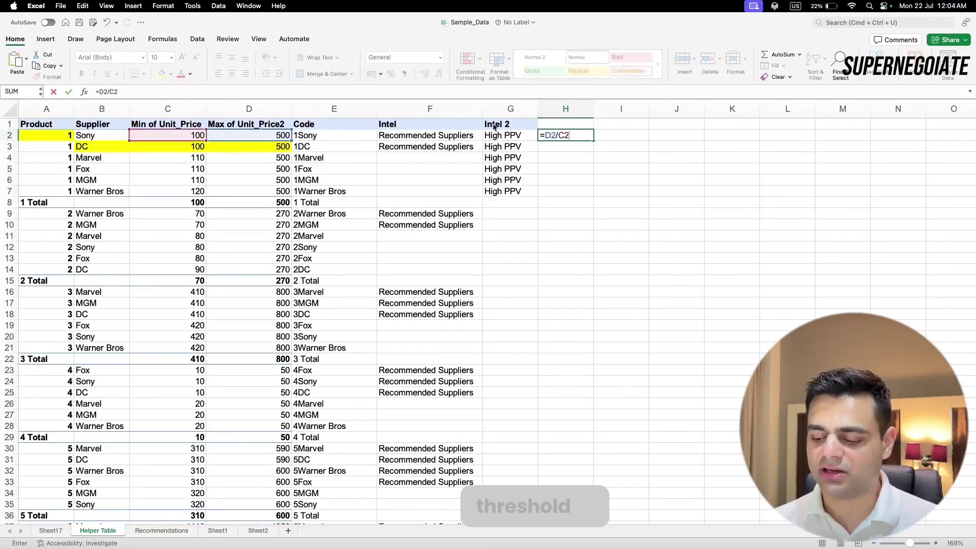
pyautogui.press('Return')
pyautogui.press('Up')
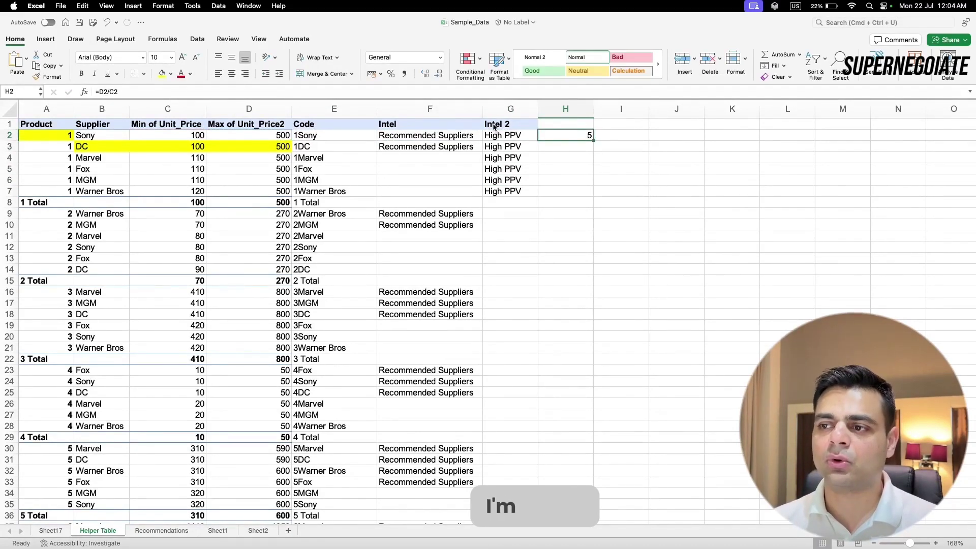
# - Fill the price ratio formula down column H and examine the ratios across the products, including product 3
pyautogui.doubleClick(596, 145)
pyautogui.scroll(-3, 575, 407)
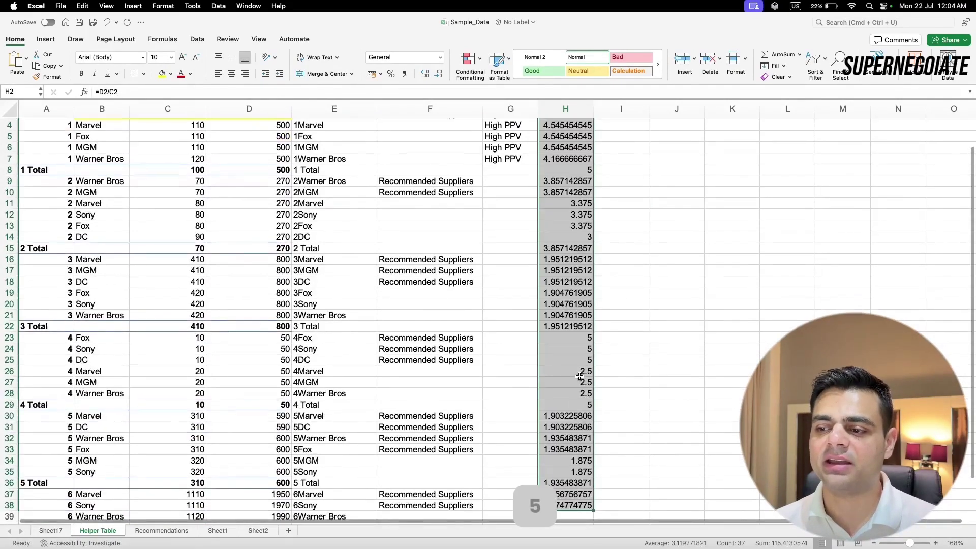
pyautogui.scroll(3, 529, 224)
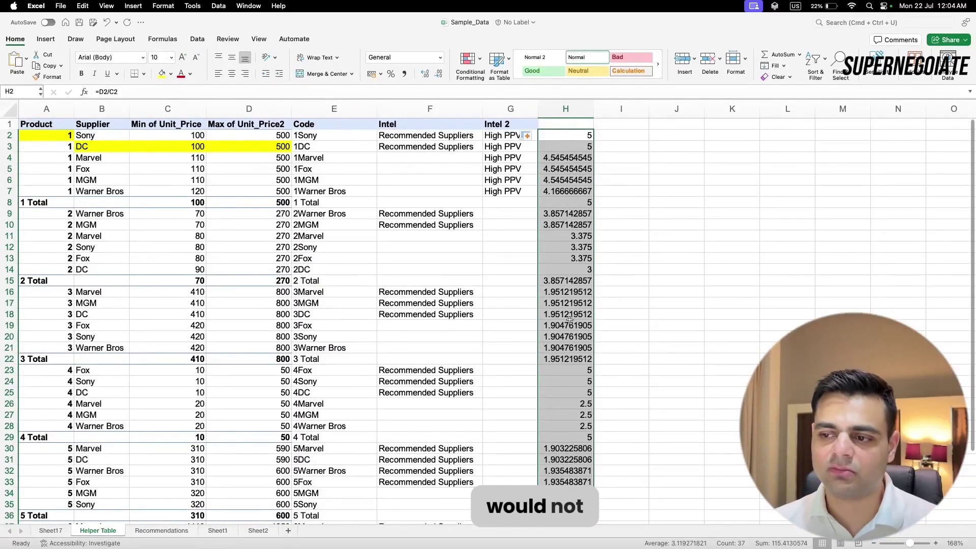
pyautogui.scroll(-4, 565, 293)
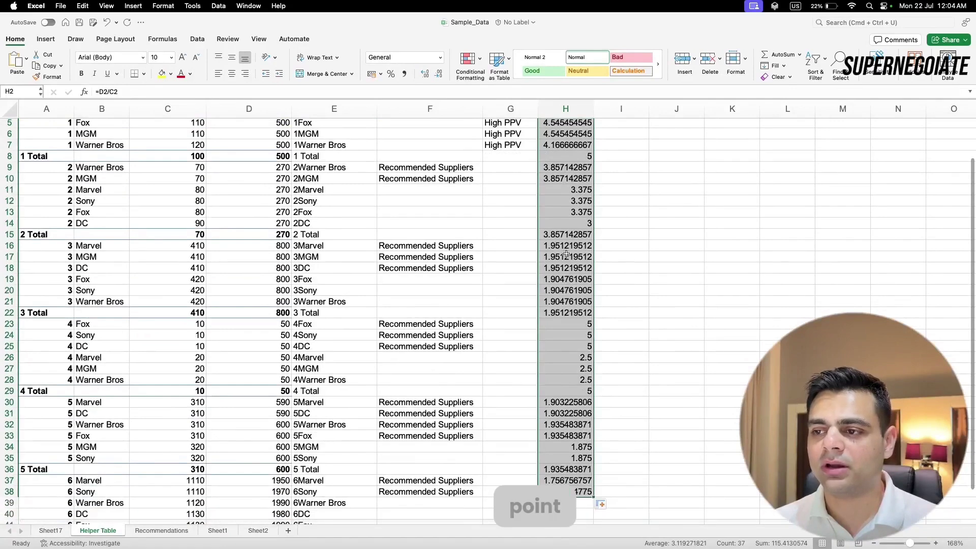
pyautogui.moveTo(568, 254); pyautogui.dragTo(564, 311)
pyautogui.scroll(4, 561, 307)
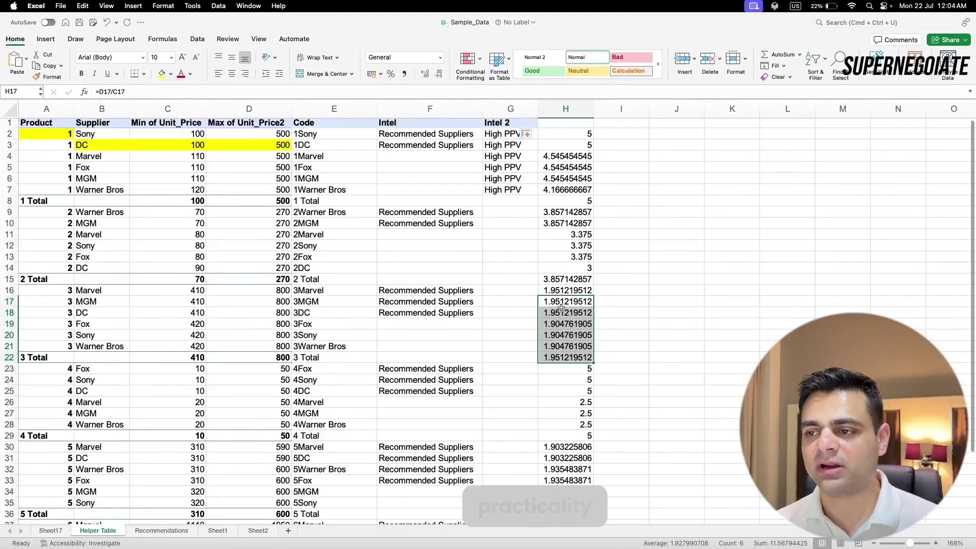
# - Clear all the price ratio formulas from column H of the Helper Table
pyautogui.click(575, 109)
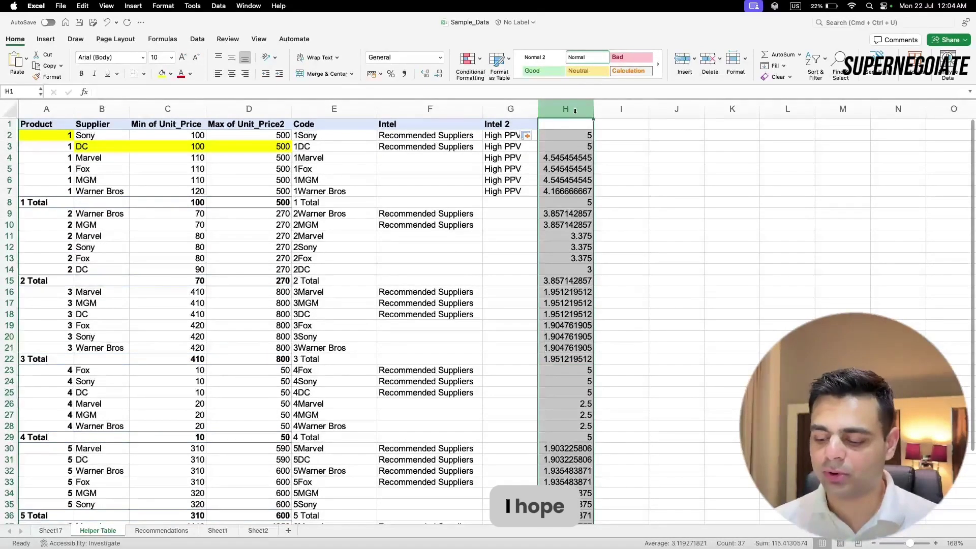
pyautogui.press('Delete')
pyautogui.click(533, 156)
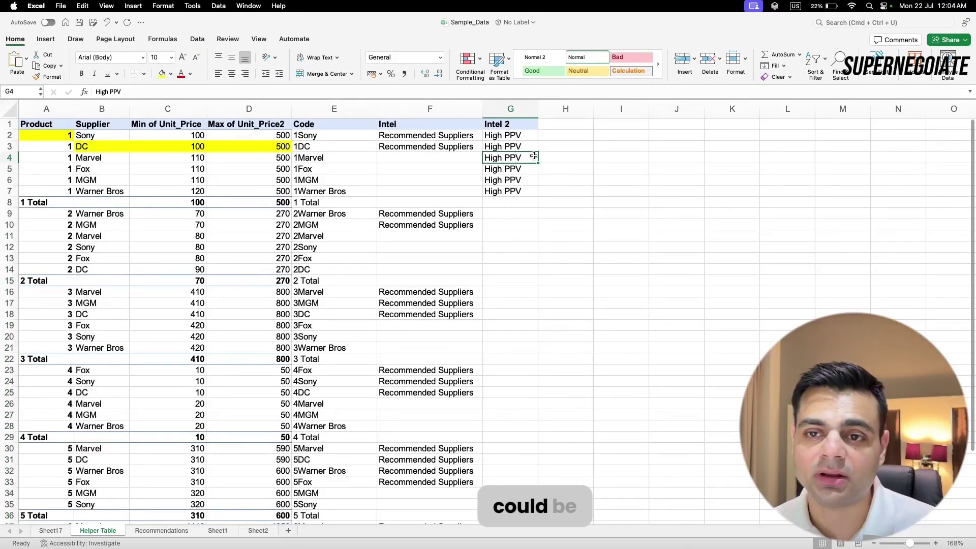
# - Add the Quantity field as a summed value to the unit price PivotTable on Sheet17
pyautogui.click(239, 158)
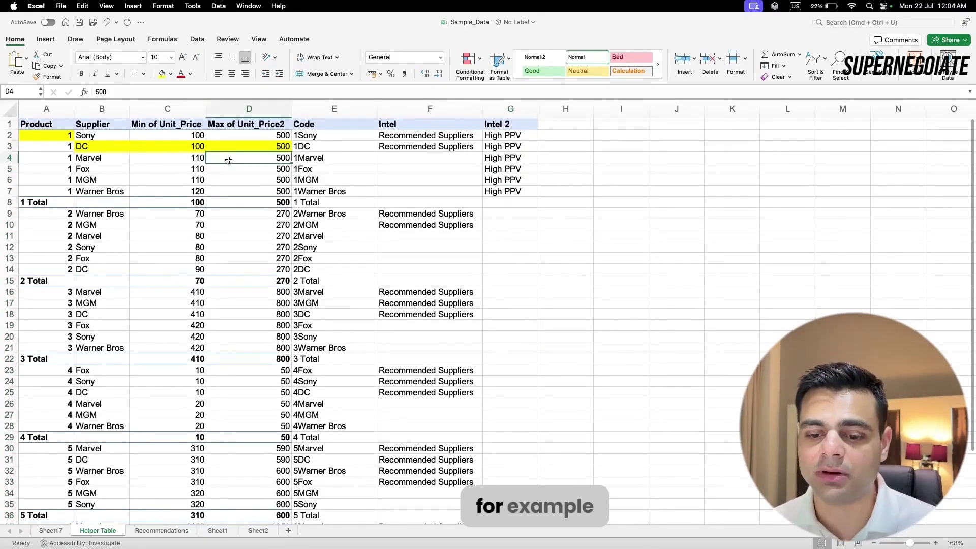
pyautogui.click(50, 530)
pyautogui.scroll(5, 288, 254)
pyautogui.click(288, 186)
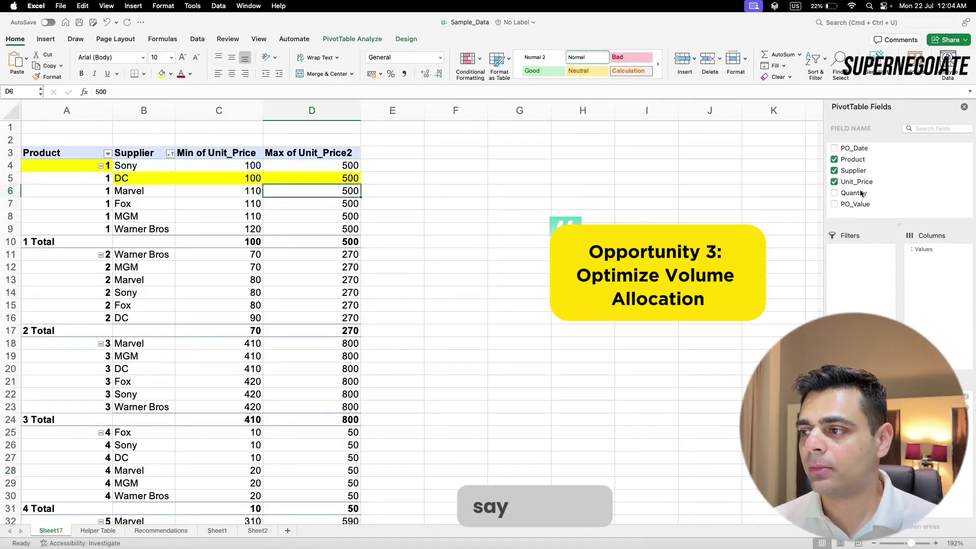
pyautogui.moveTo(861, 194); pyautogui.dragTo(937, 407)
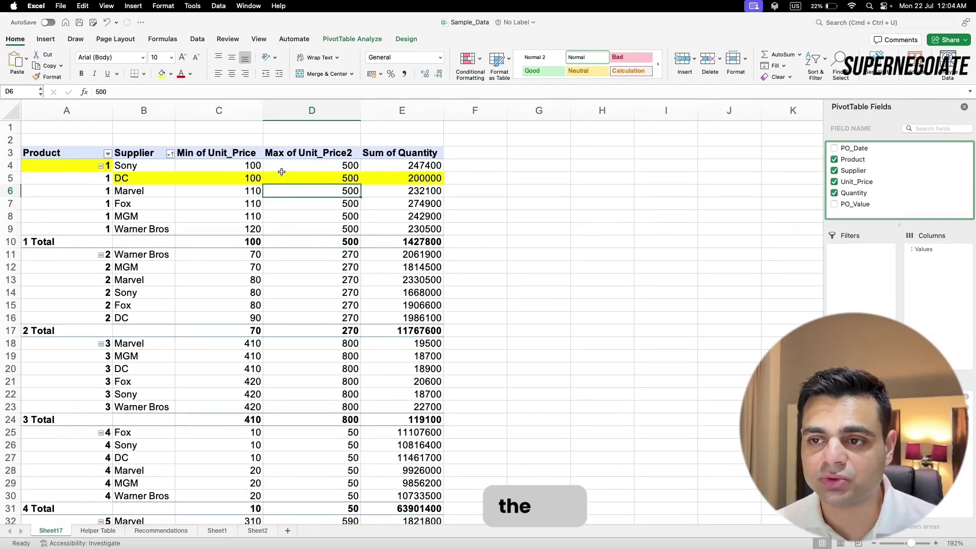
# - Compare the unit prices and quantities of the product 1 suppliers and the minimum prices for products 2 and 3
pyautogui.moveTo(222, 165); pyautogui.dragTo(336, 177)
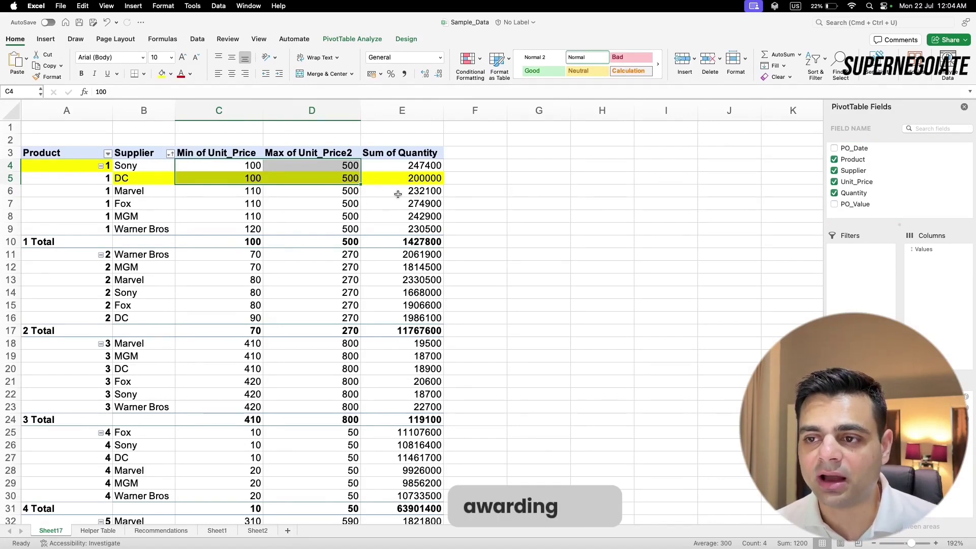
pyautogui.moveTo(398, 194); pyautogui.dragTo(398, 227)
pyautogui.moveTo(209, 193); pyautogui.dragTo(219, 228)
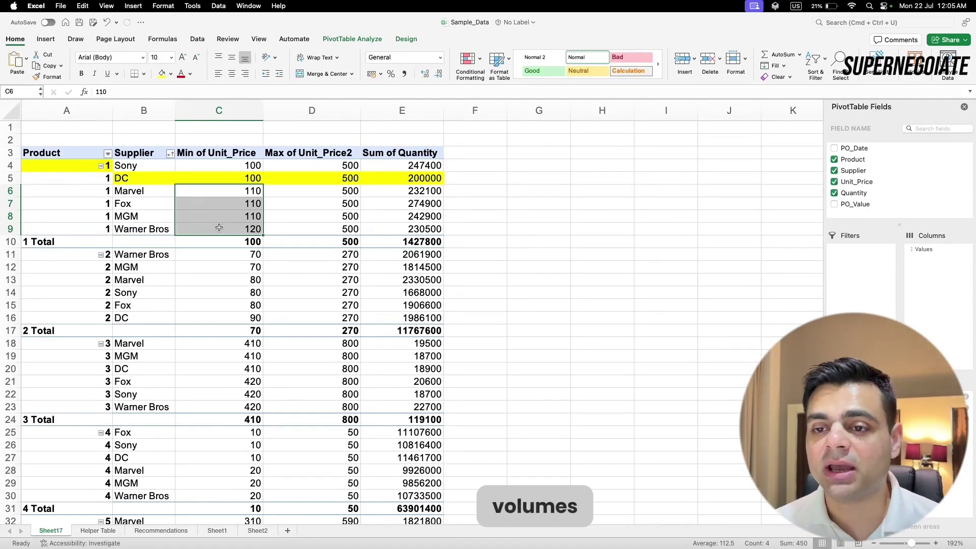
pyautogui.moveTo(227, 255); pyautogui.dragTo(233, 405)
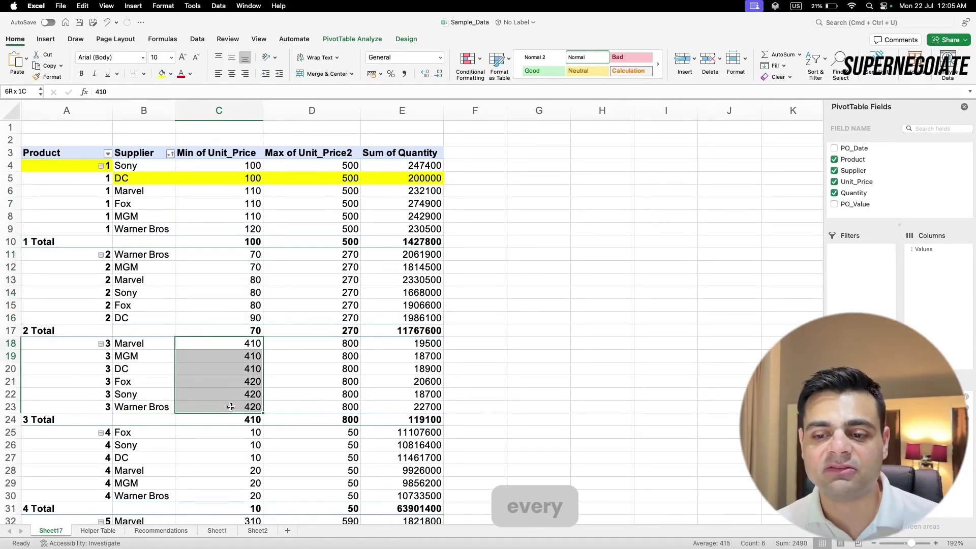
pyautogui.scroll(-1, 219, 414)
pyautogui.scroll(-5, 219, 415)
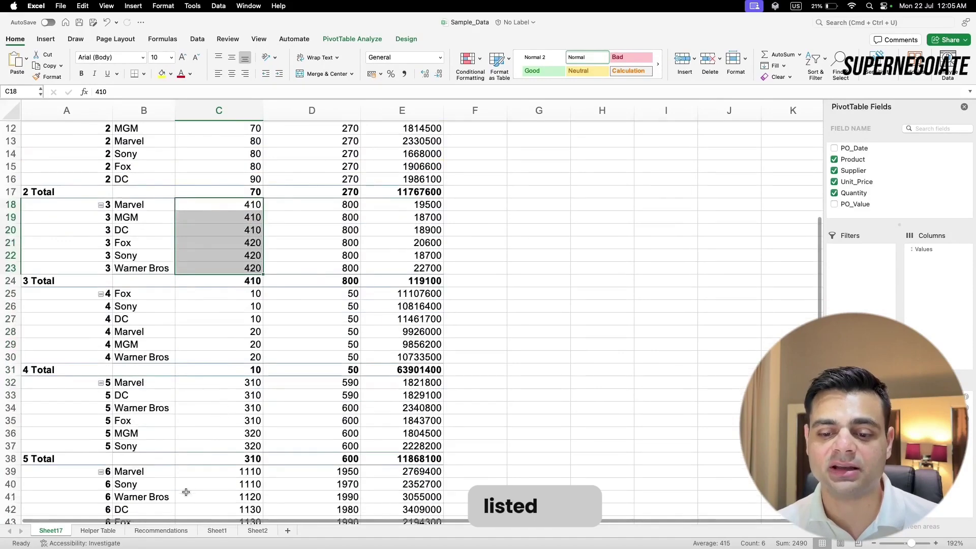
# - Return to the Helper Table sheet and review its Intel, Intel 2 and Code columns
pyautogui.click(151, 531)
pyautogui.click(218, 531)
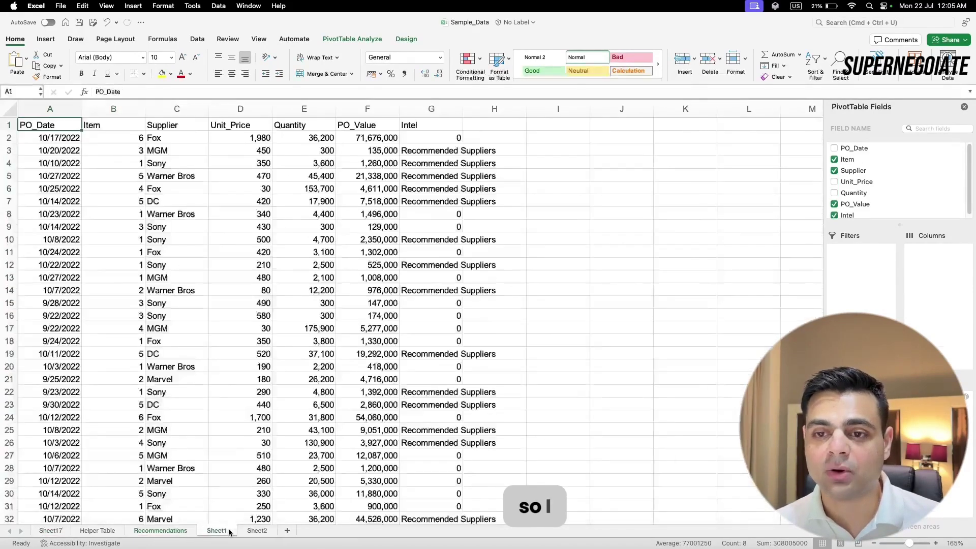
pyautogui.click(246, 531)
pyautogui.click(98, 530)
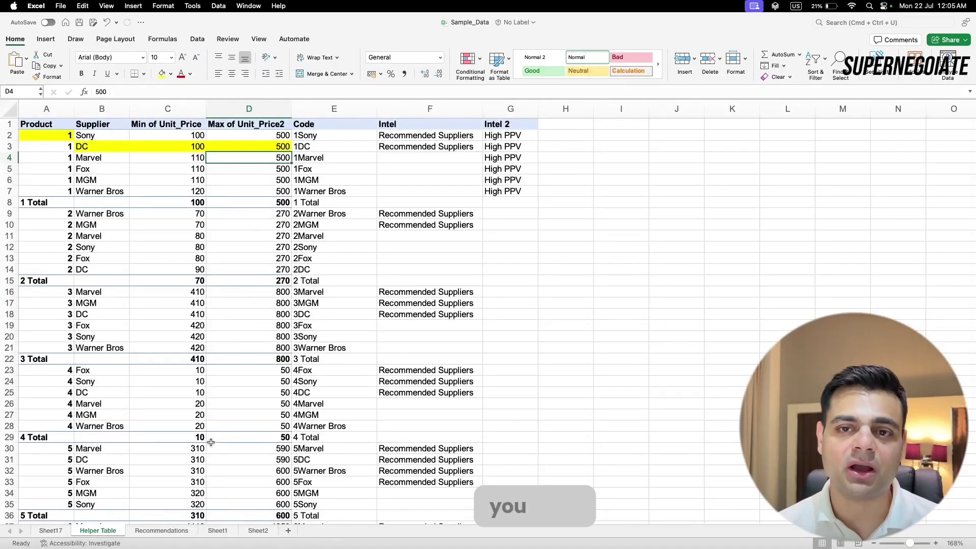
pyautogui.click(423, 131)
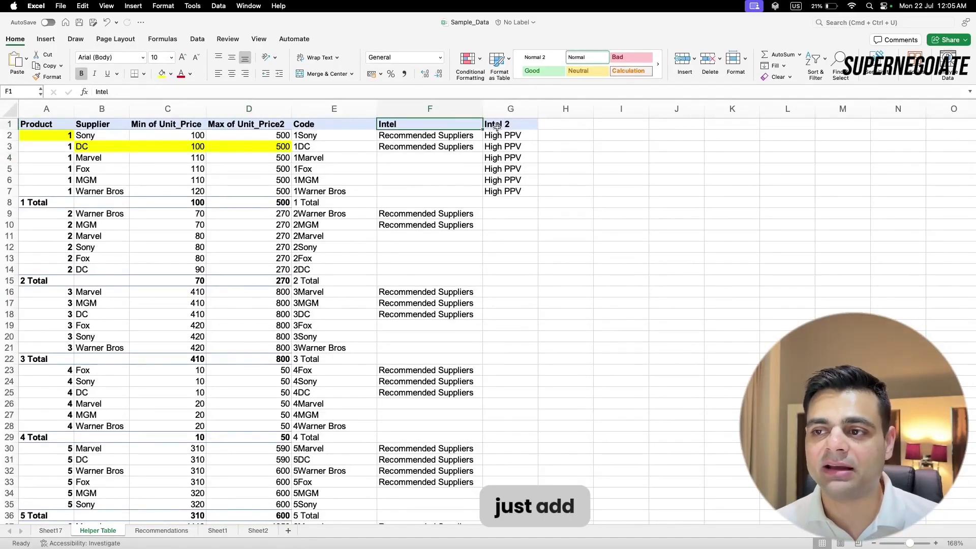
pyautogui.click(498, 127)
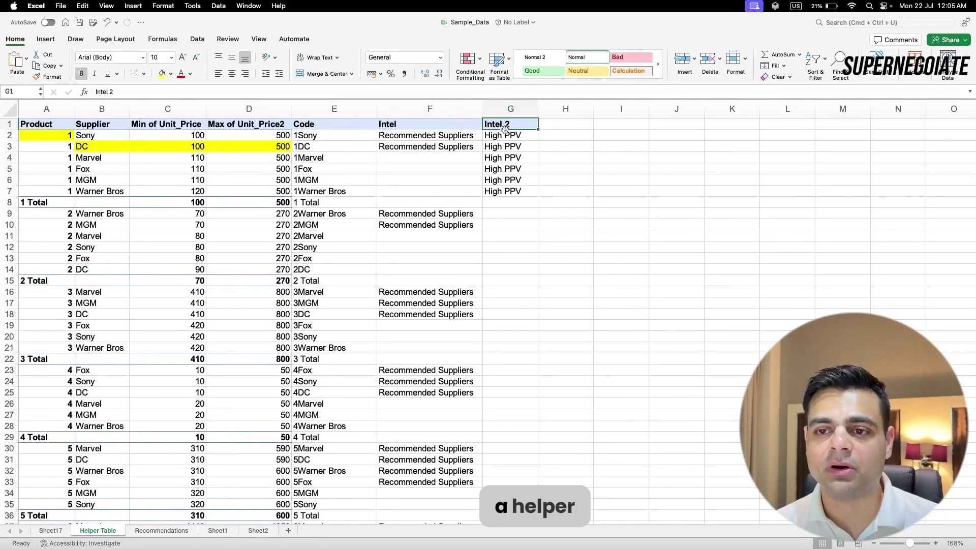
pyautogui.click(331, 133)
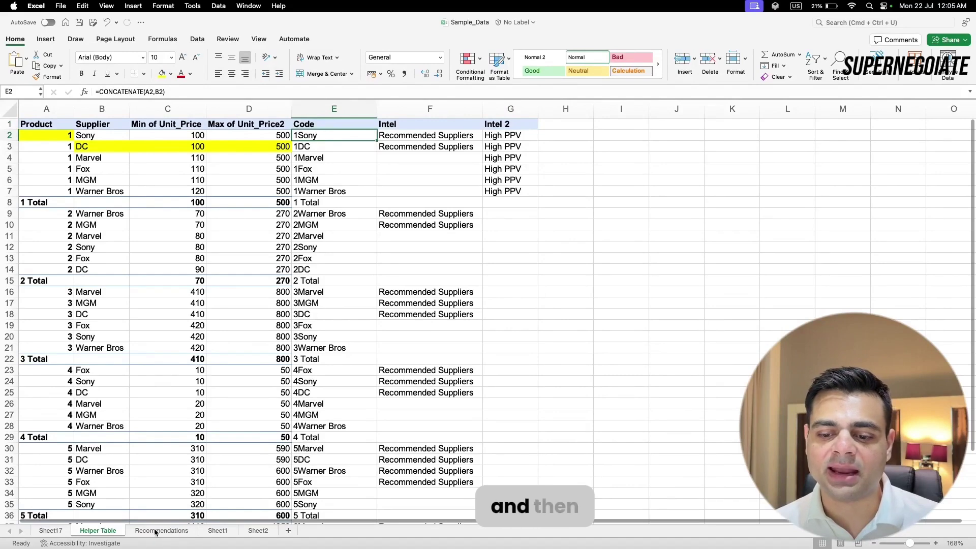
# - Examine the Intel and Item columns of the purchase data on Sheet1 and review the Helper Table and Recommendations sheets
pyautogui.click(216, 531)
pyautogui.click(431, 109)
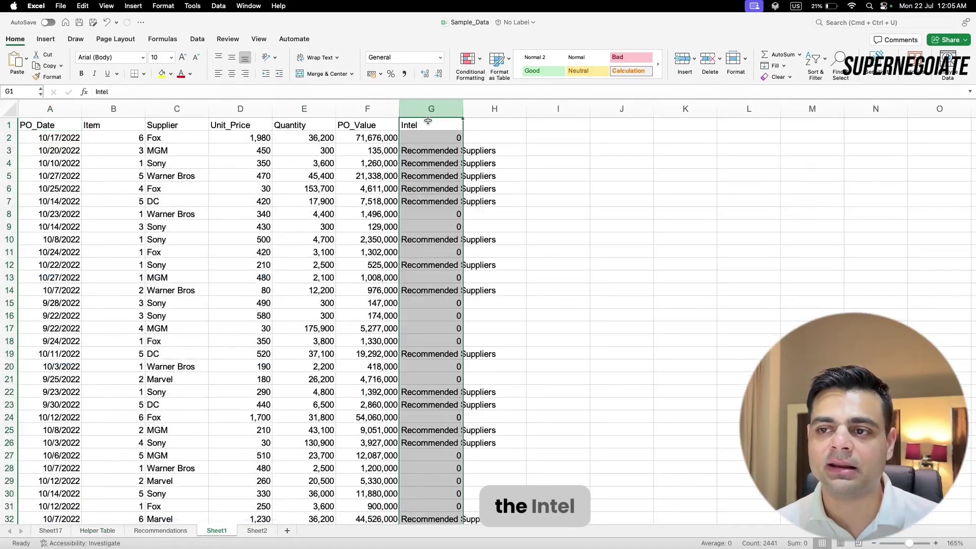
pyautogui.click(427, 127)
pyautogui.click(131, 139)
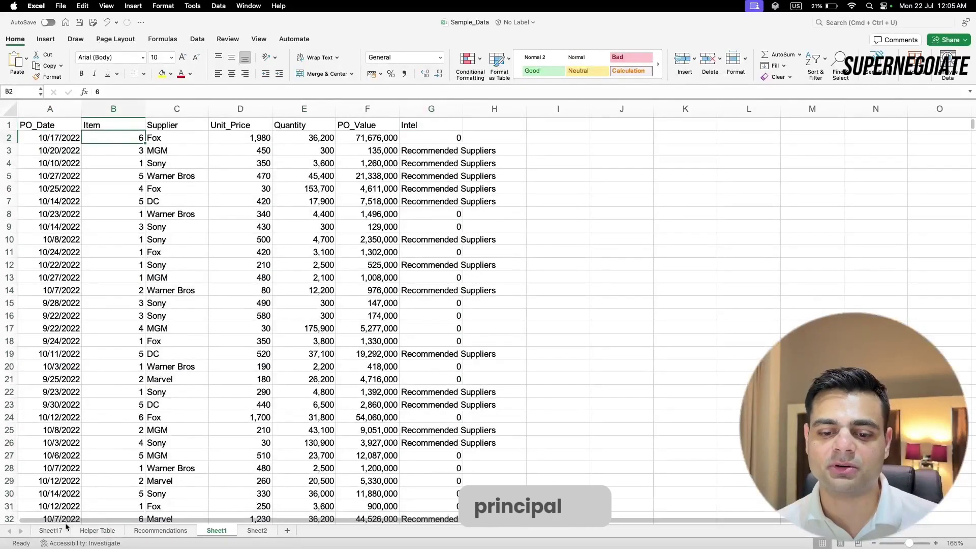
pyautogui.click(116, 530)
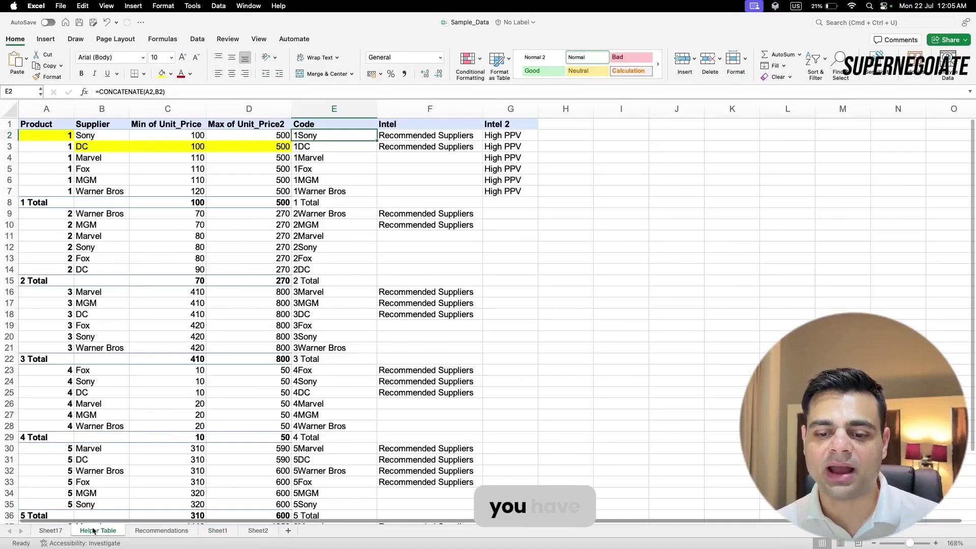
pyautogui.click(157, 530)
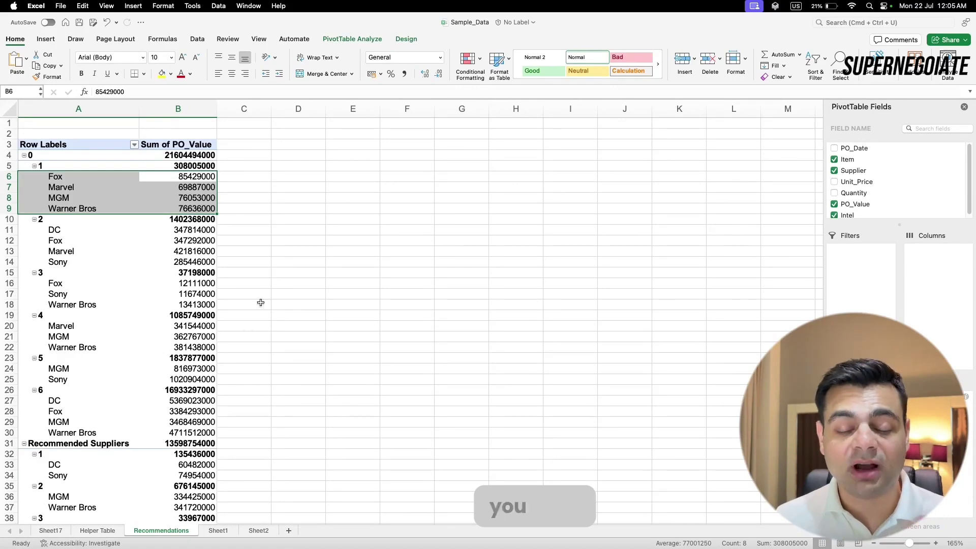
# - Highlight the Unit Prices Variance entry in G16:K16 on Sheet2 in yellow and return to the Helper Table sheet
pyautogui.click(256, 531)
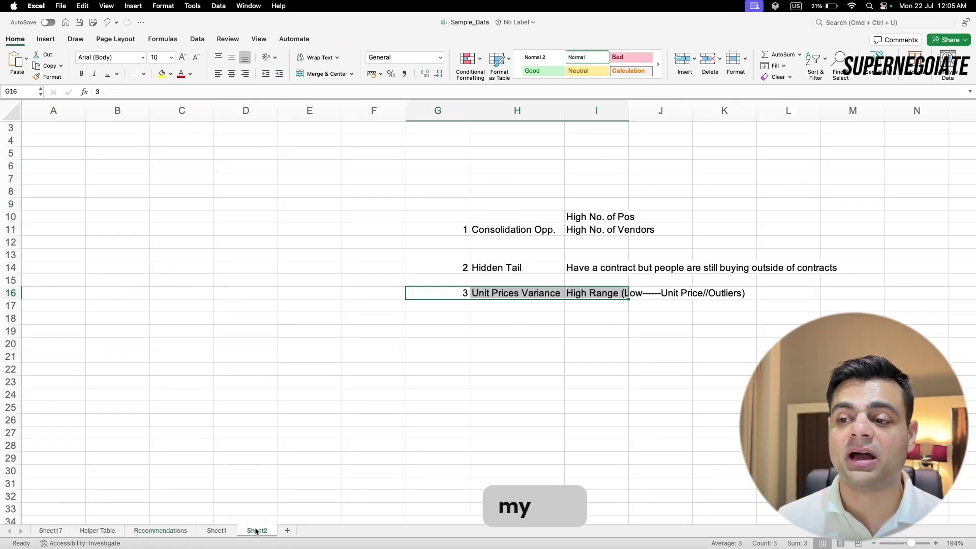
pyautogui.press('Right')
pyautogui.press('Down')
pyautogui.press('Down')
pyautogui.press('Down')
pyautogui.press('Down')
pyautogui.moveTo(454, 291); pyautogui.dragTo(726, 293)
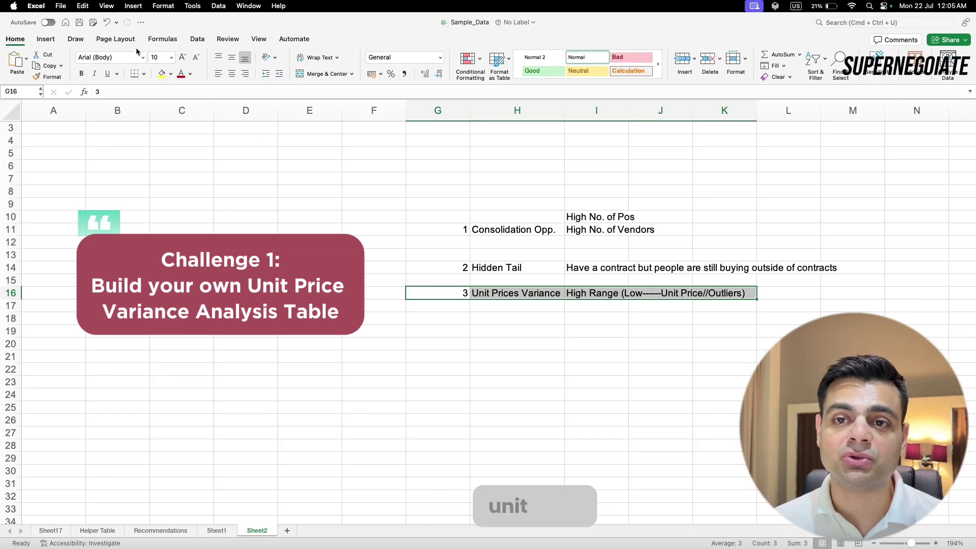
pyautogui.click(162, 74)
pyautogui.click(178, 227)
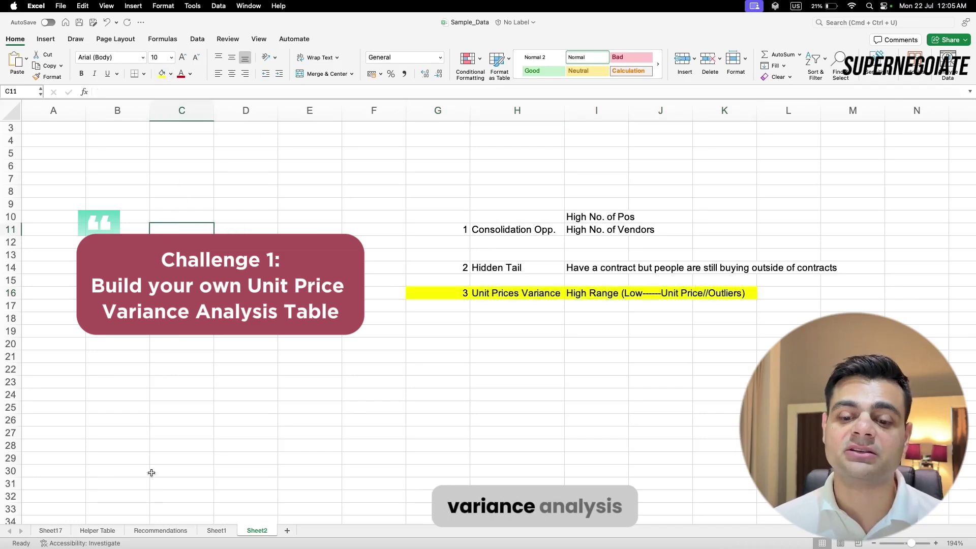
pyautogui.click(107, 530)
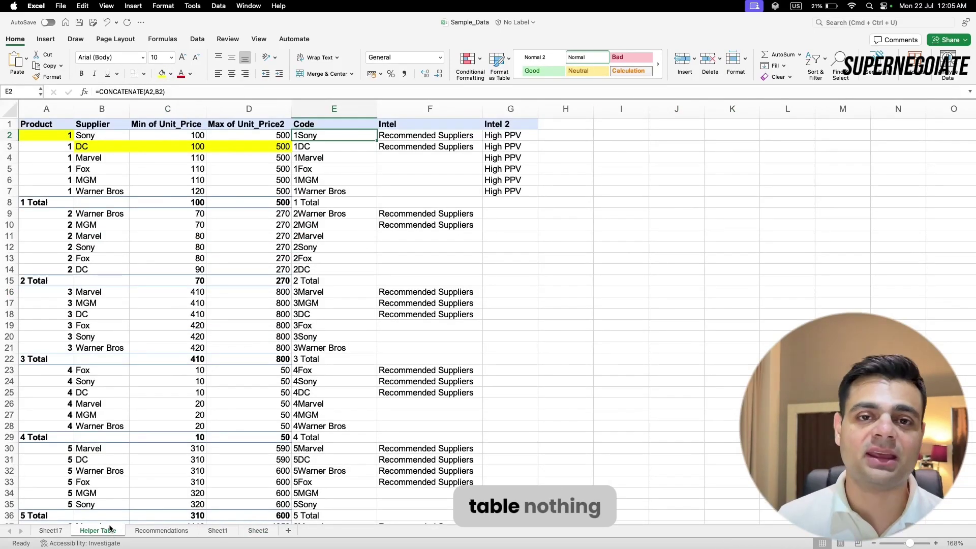